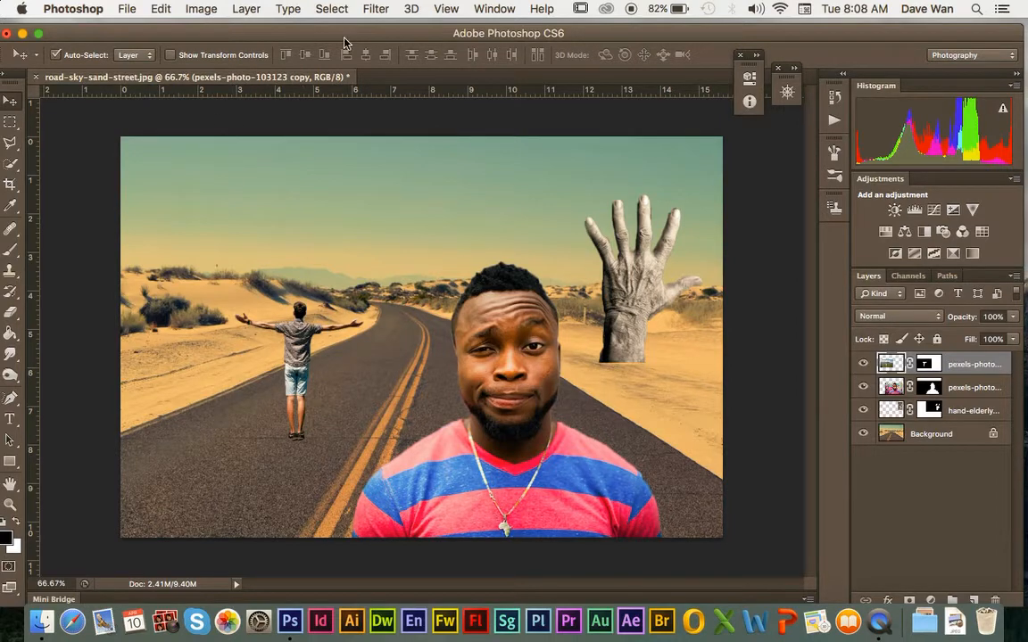
{"action": "left_click", "coordinate": [377, 11]}
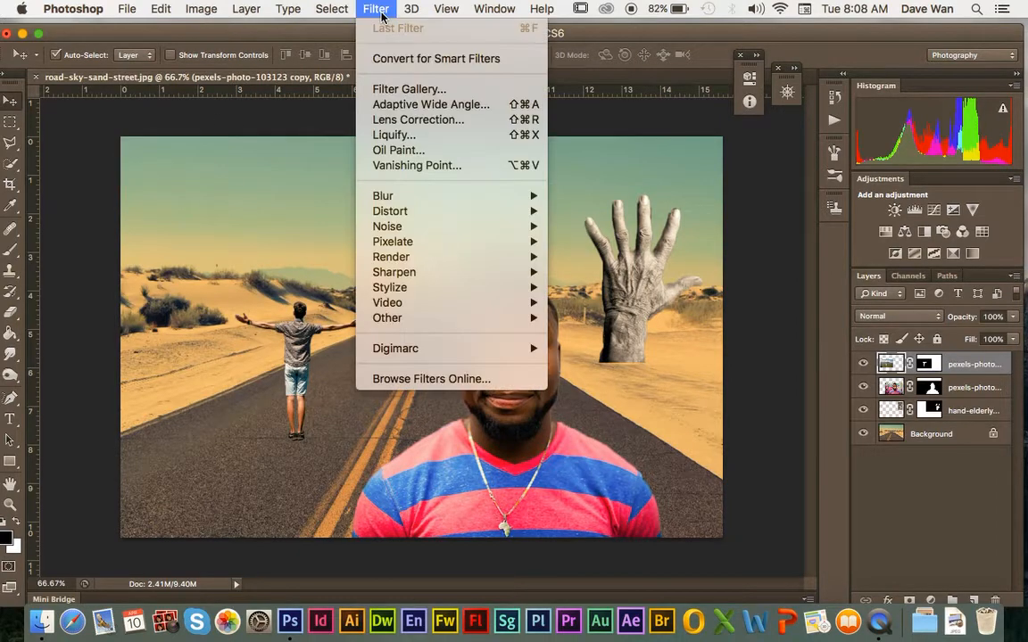
{"action": "mouse_move", "coordinate": [425, 264]}
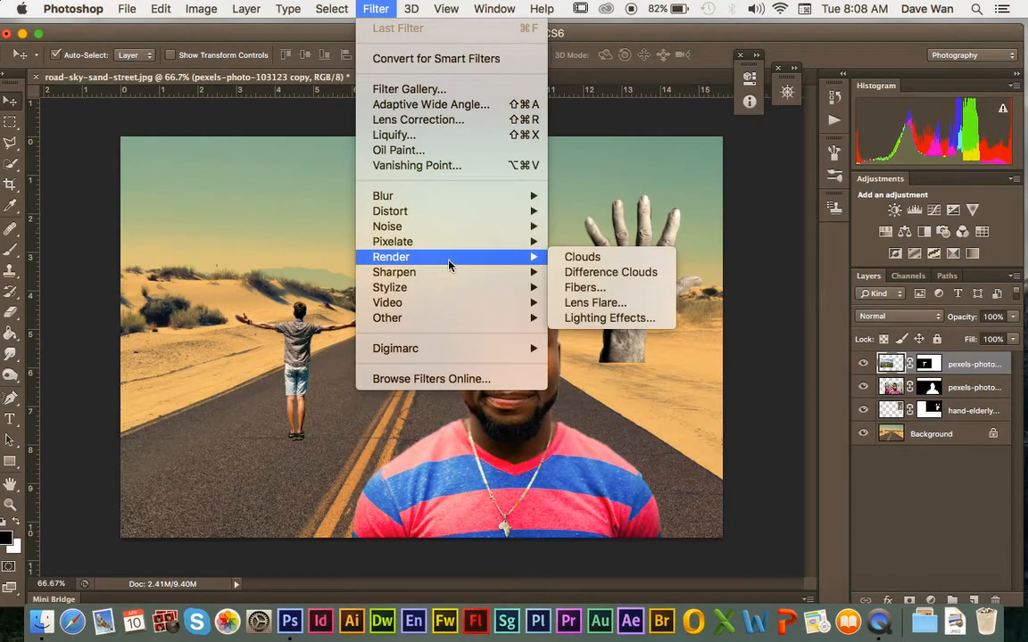
{"action": "left_click", "coordinate": [578, 305]}
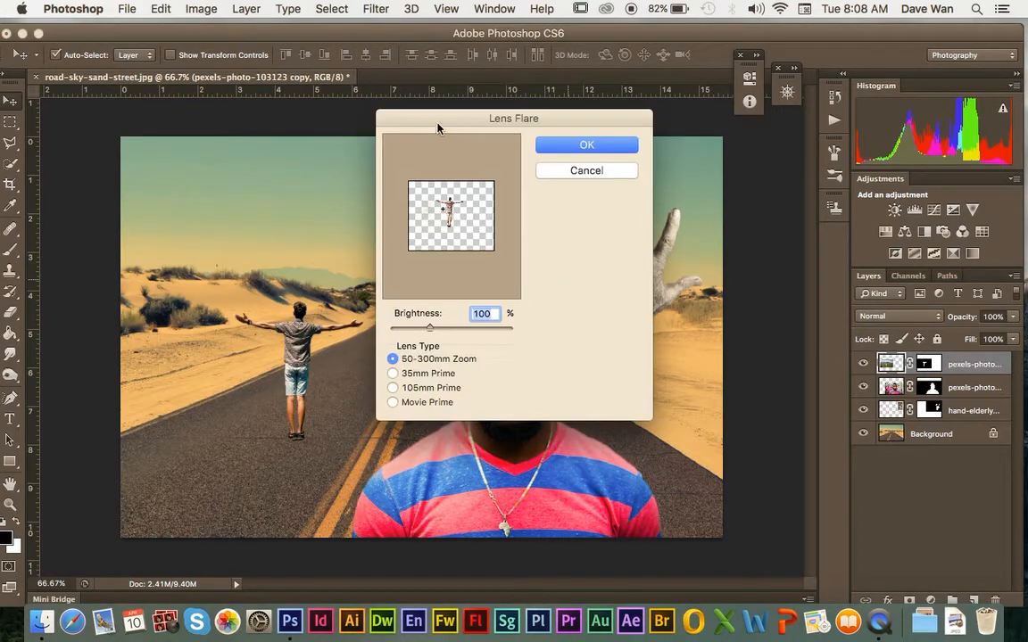
{"action": "left_click", "coordinate": [579, 171]}
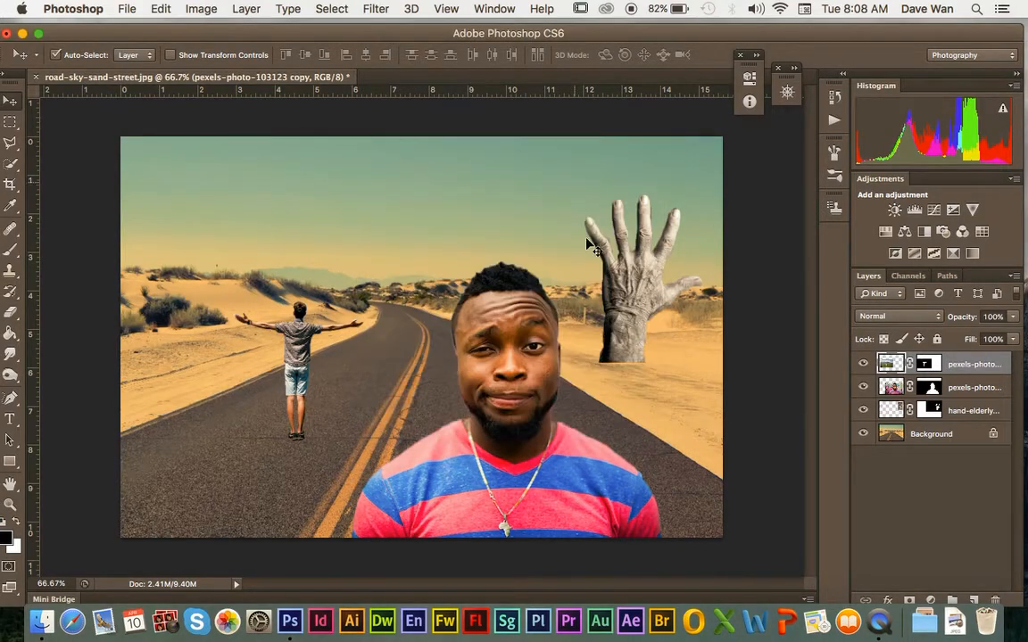
- Try to render a Lens Flare on a new blank layer at the top of the stack, and delete that layer
{"action": "left_click", "coordinate": [974, 600]}
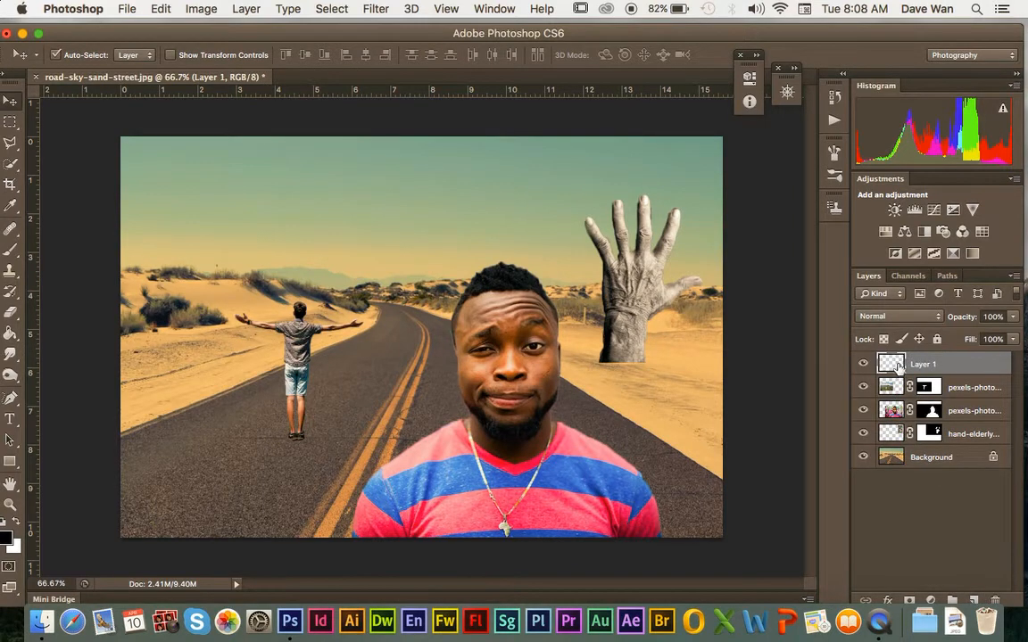
{"action": "left_click", "coordinate": [376, 9]}
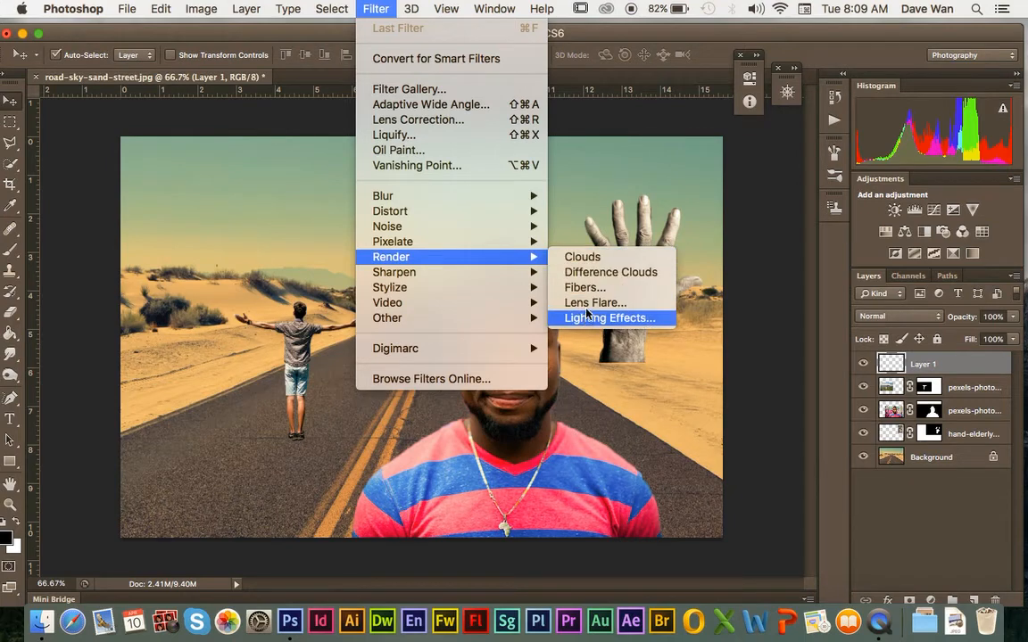
{"action": "left_click", "coordinate": [590, 303]}
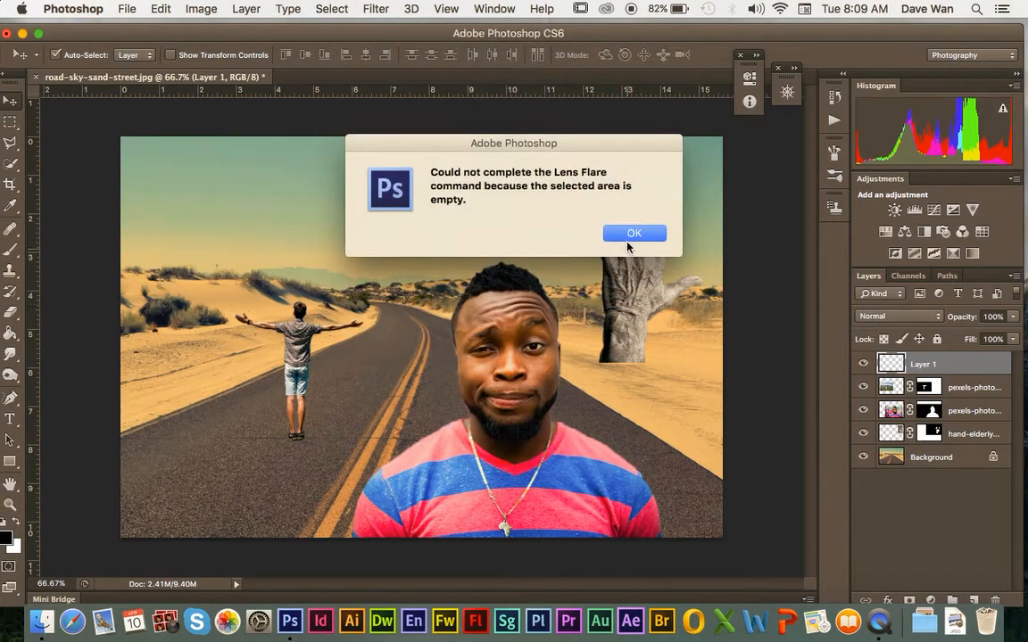
{"action": "left_click", "coordinate": [628, 239]}
{"action": "left_click_drag", "start_coordinate": [930, 369], "coordinate": [997, 599]}
- Try a 50-300mm Zoom Lens Flare at 151% brightness in the upper-left sky of the Background layer, and undo it
{"action": "left_click", "coordinate": [910, 434]}
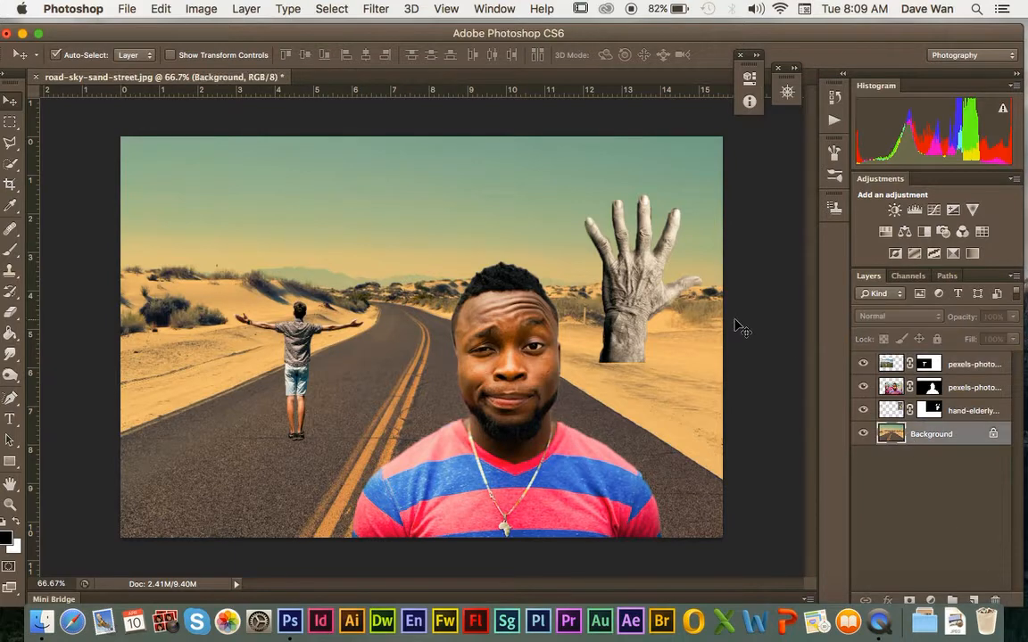
{"action": "left_click", "coordinate": [373, 9]}
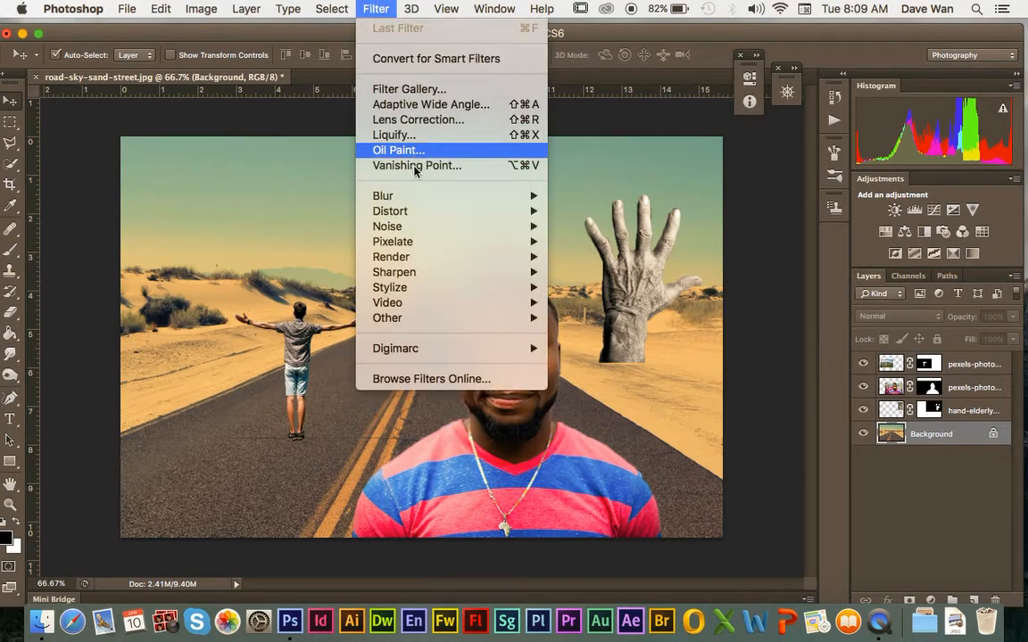
{"action": "mouse_move", "coordinate": [446, 259]}
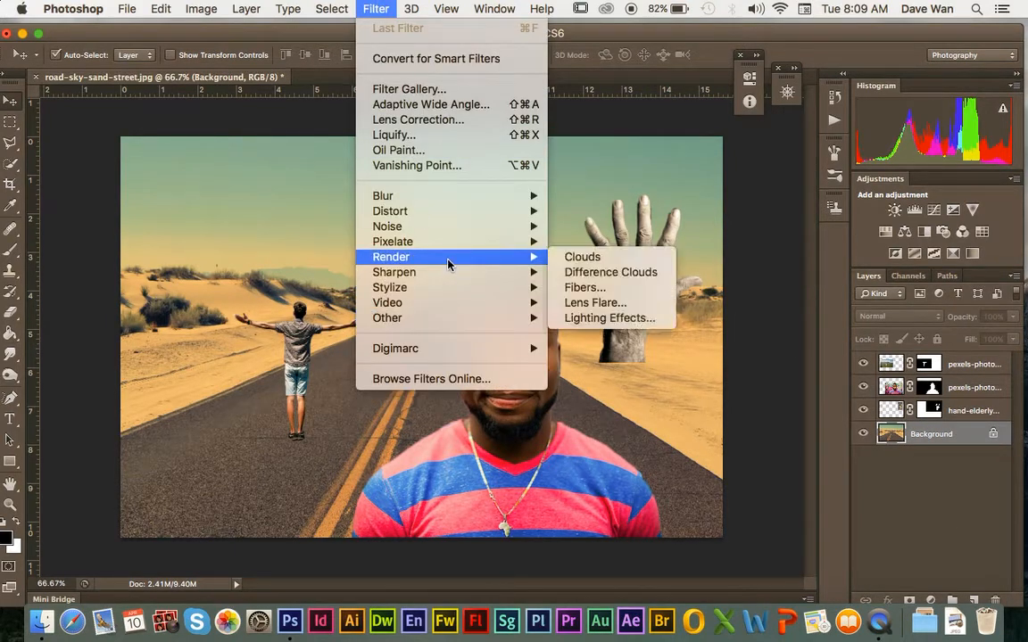
{"action": "left_click", "coordinate": [594, 305]}
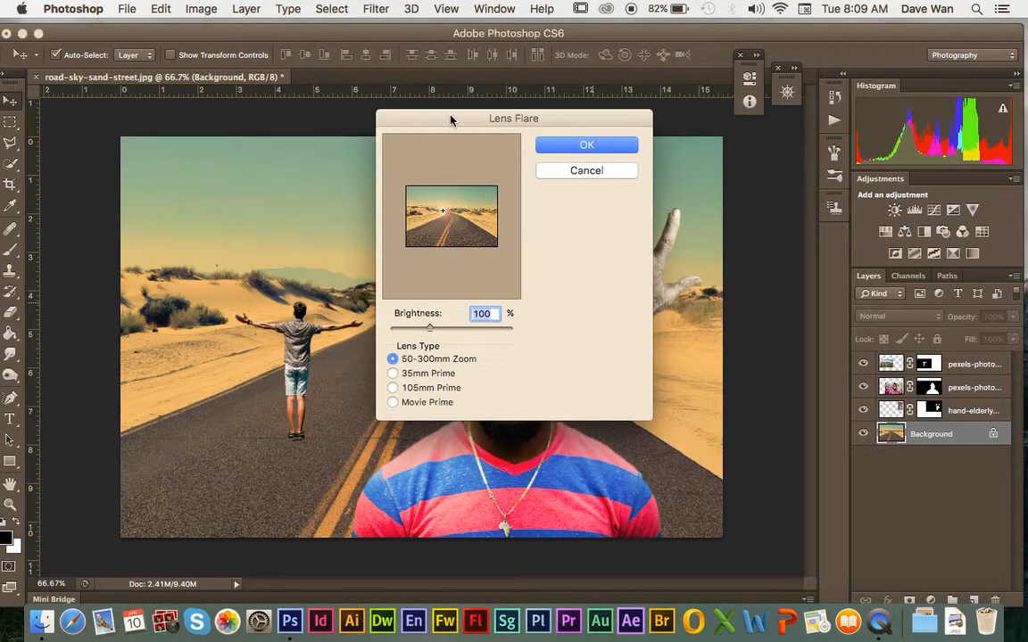
{"action": "left_click_drag", "start_coordinate": [451, 121], "coordinate": [741, 138]}
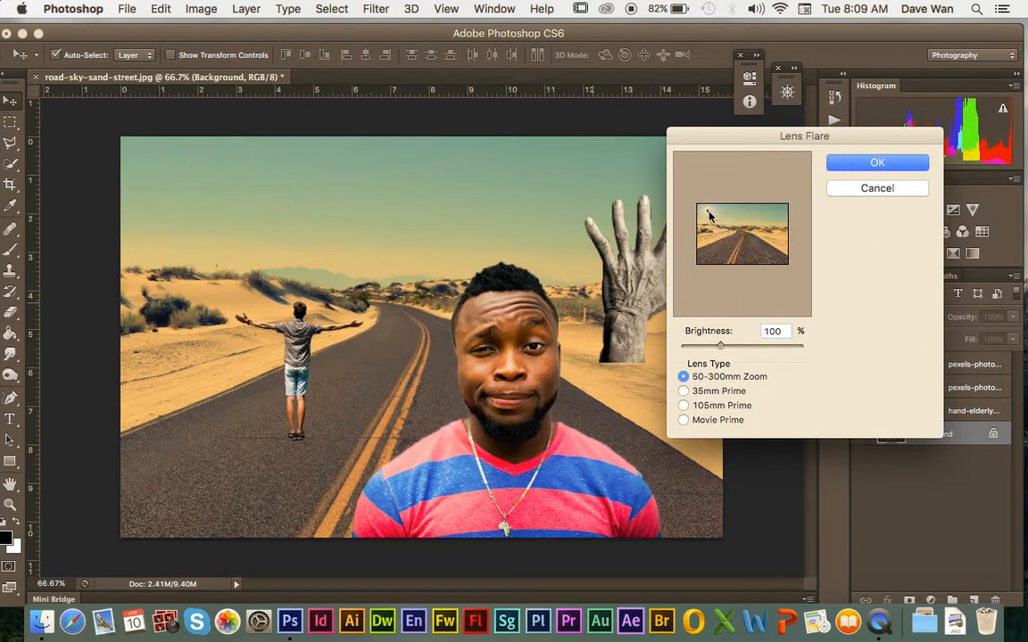
{"action": "left_click_drag", "start_coordinate": [708, 212], "coordinate": [718, 215]}
{"action": "left_click_drag", "start_coordinate": [720, 346], "coordinate": [738, 346]}
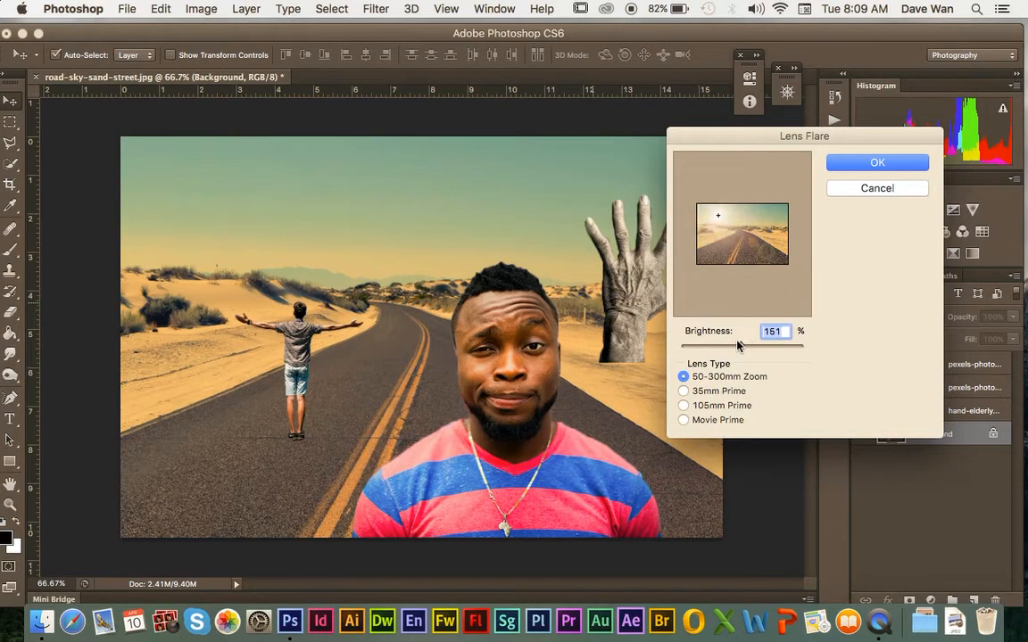
{"action": "left_click", "coordinate": [834, 166]}
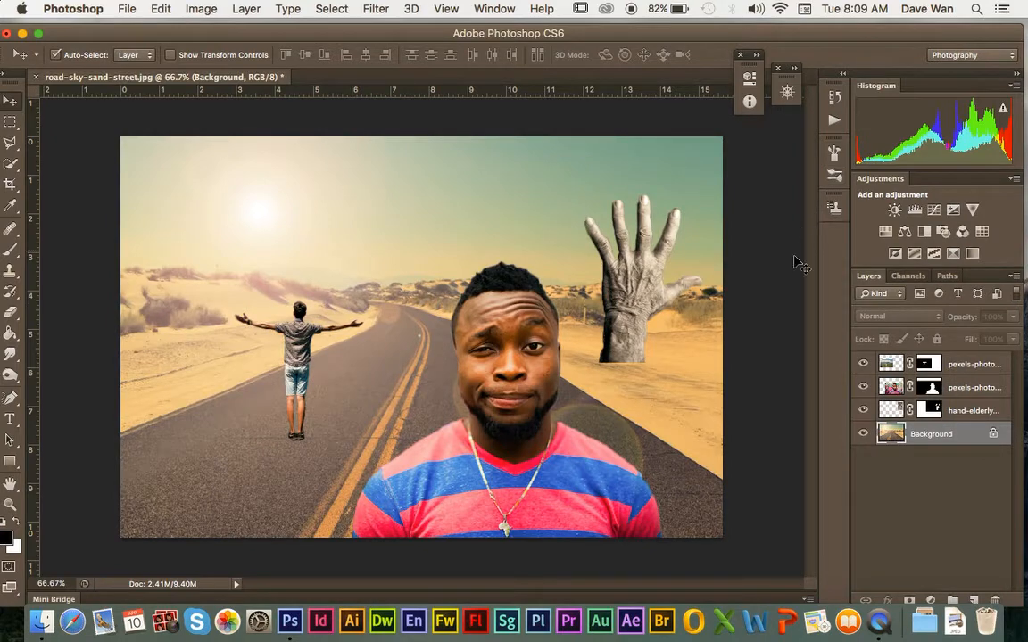
{"action": "key", "text": "super+z"}
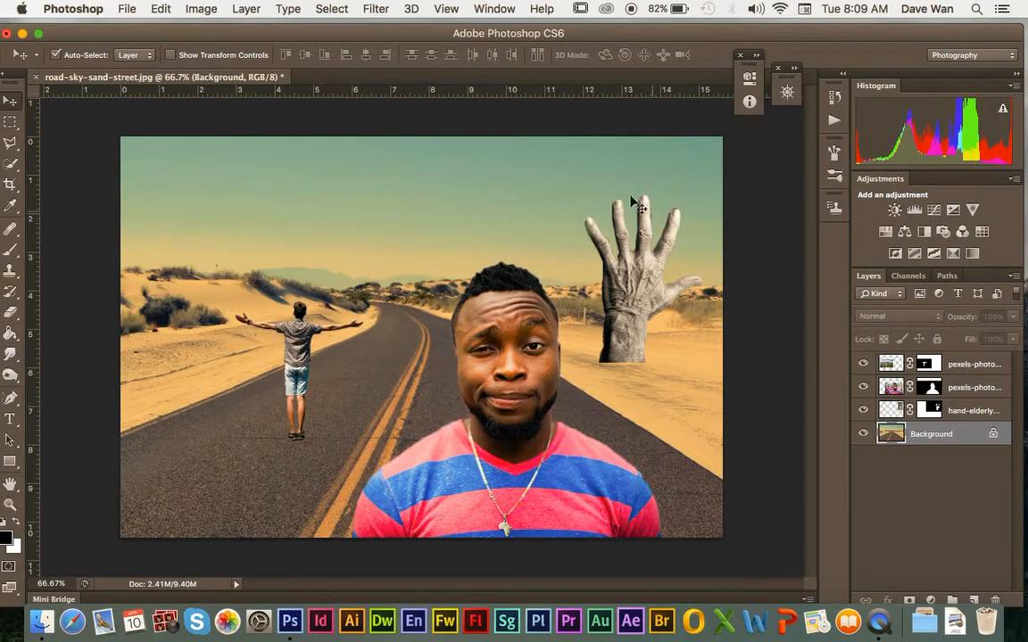
- Compare the 50-300mm Zoom, 35mm Prime, 105mm Prime and Movie Prime lens types in the Lens Flare preview for the Background layer
{"action": "left_click", "coordinate": [376, 8]}
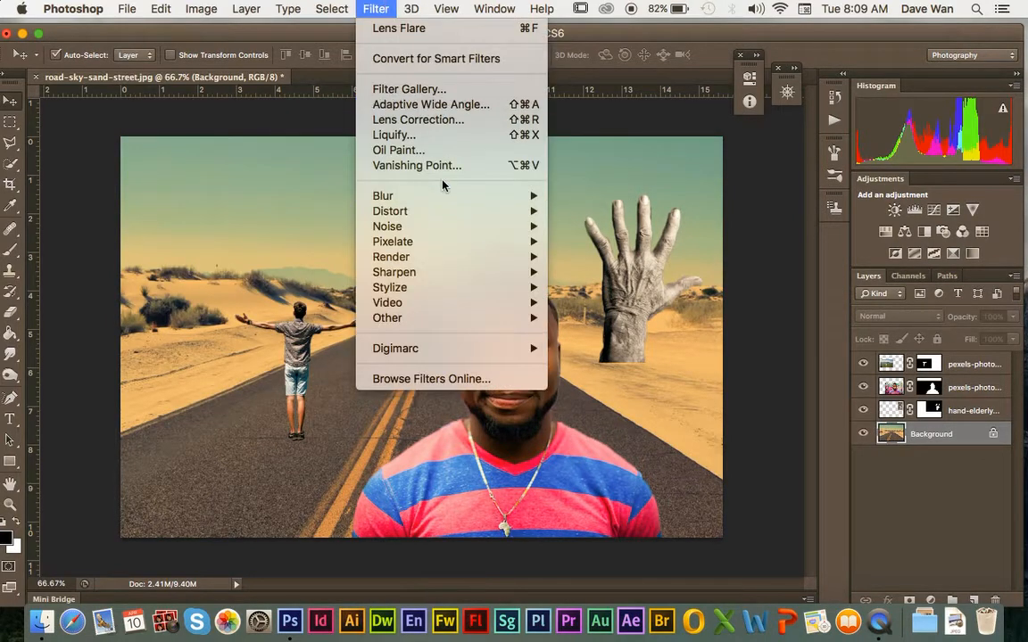
{"action": "mouse_move", "coordinate": [458, 263]}
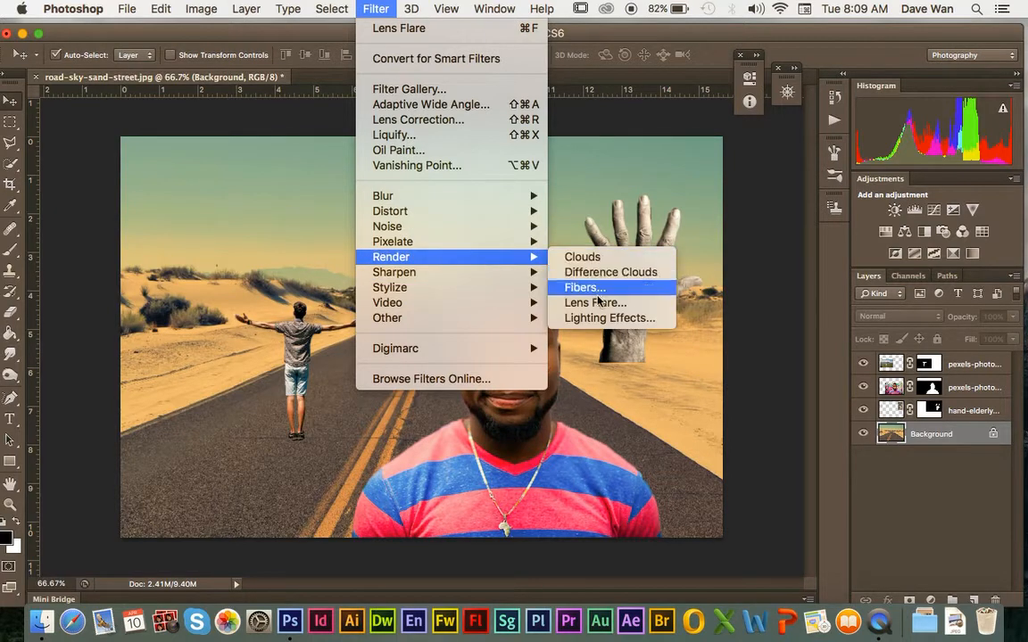
{"action": "left_click", "coordinate": [602, 300]}
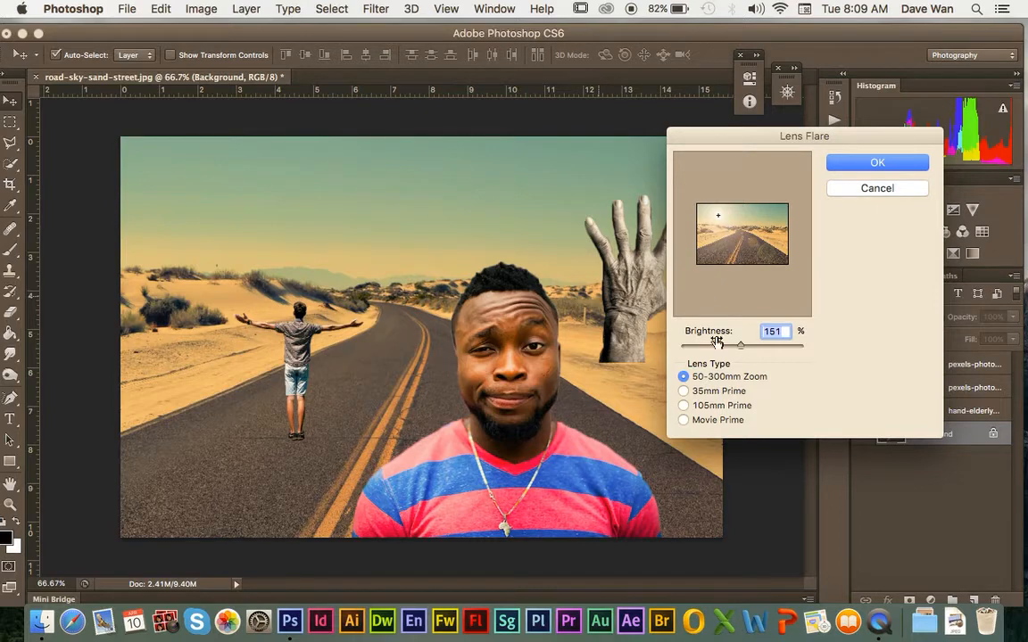
{"action": "left_click", "coordinate": [683, 391]}
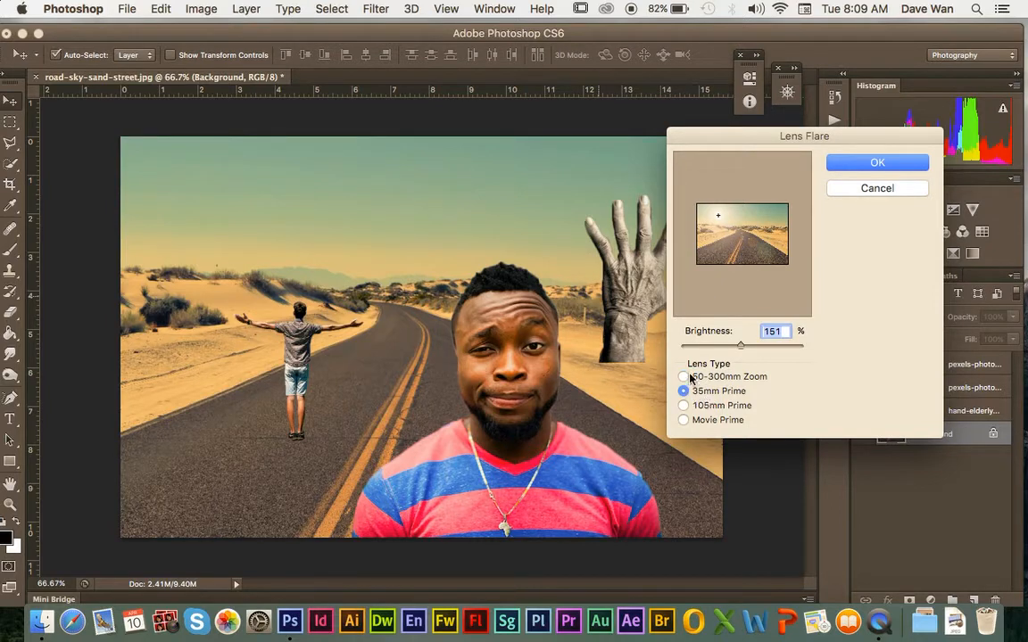
{"action": "left_click", "coordinate": [683, 376]}
{"action": "left_click", "coordinate": [687, 405]}
{"action": "left_click", "coordinate": [687, 419]}
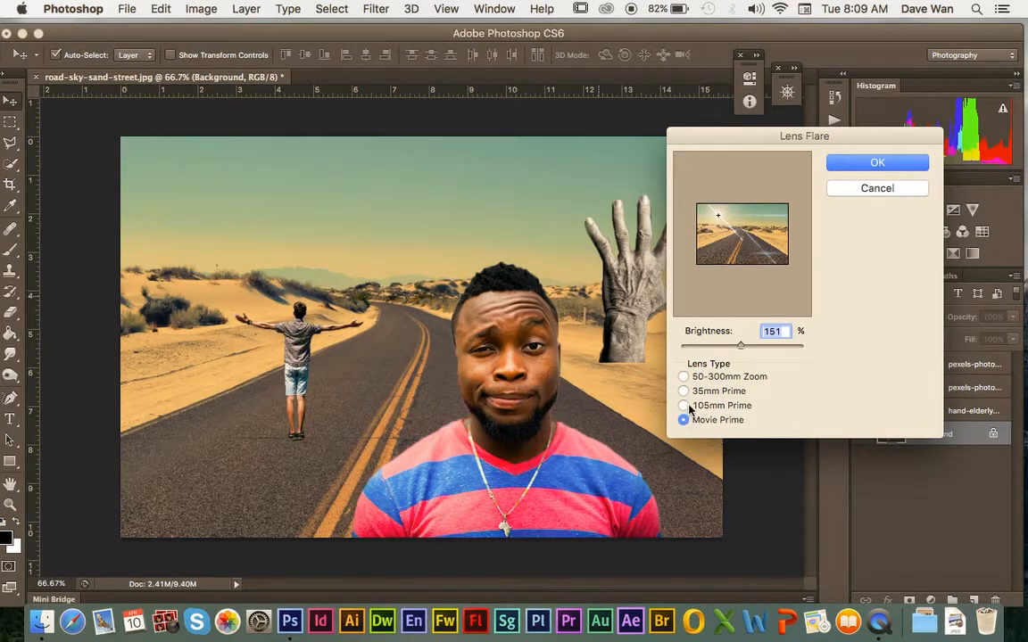
{"action": "left_click", "coordinate": [687, 406]}
{"action": "left_click", "coordinate": [685, 420]}
{"action": "left_click", "coordinate": [685, 406]}
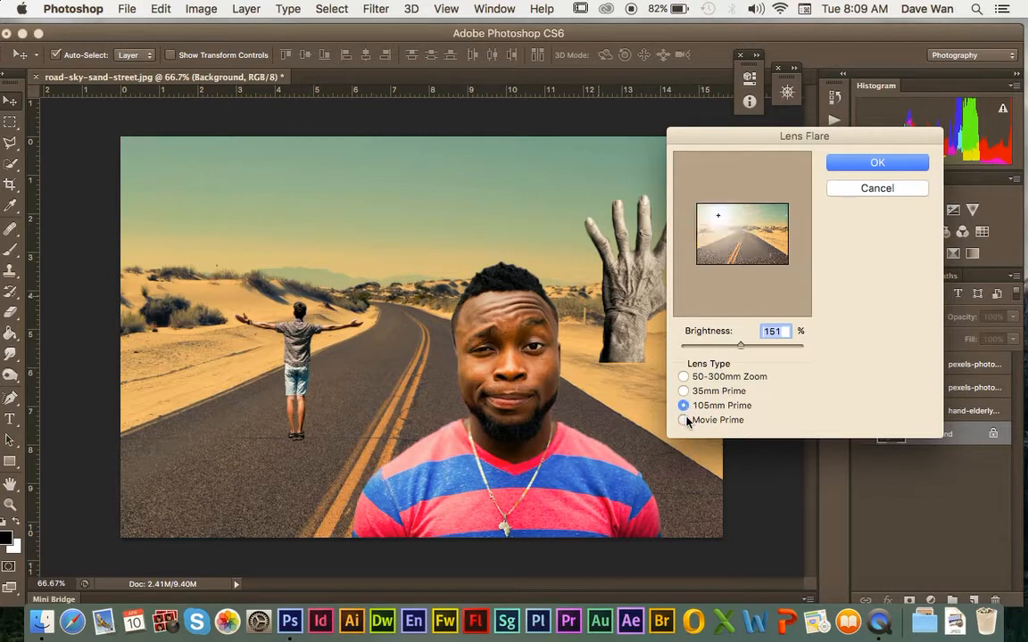
{"action": "left_click", "coordinate": [685, 420]}
{"action": "left_click", "coordinate": [685, 406]}
{"action": "left_click", "coordinate": [684, 391]}
{"action": "left_click", "coordinate": [684, 377]}
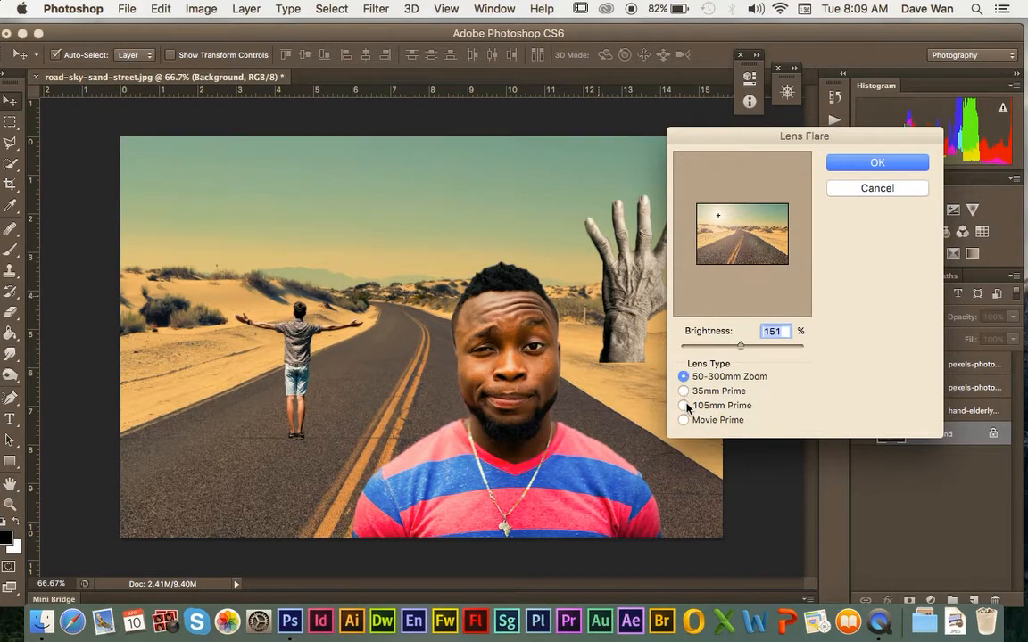
- Try the 105mm Prime lens flare at 151% brightness on the Background layer, and undo it
{"action": "left_click", "coordinate": [684, 405]}
{"action": "mouse_move", "coordinate": [740, 344]}
{"action": "left_mouse_down"}
{"action": "mouse_move", "coordinate": [757, 345]}
{"action": "mouse_move", "coordinate": [744, 348]}
{"action": "left_mouse_up"}
{"action": "left_click", "coordinate": [845, 168]}
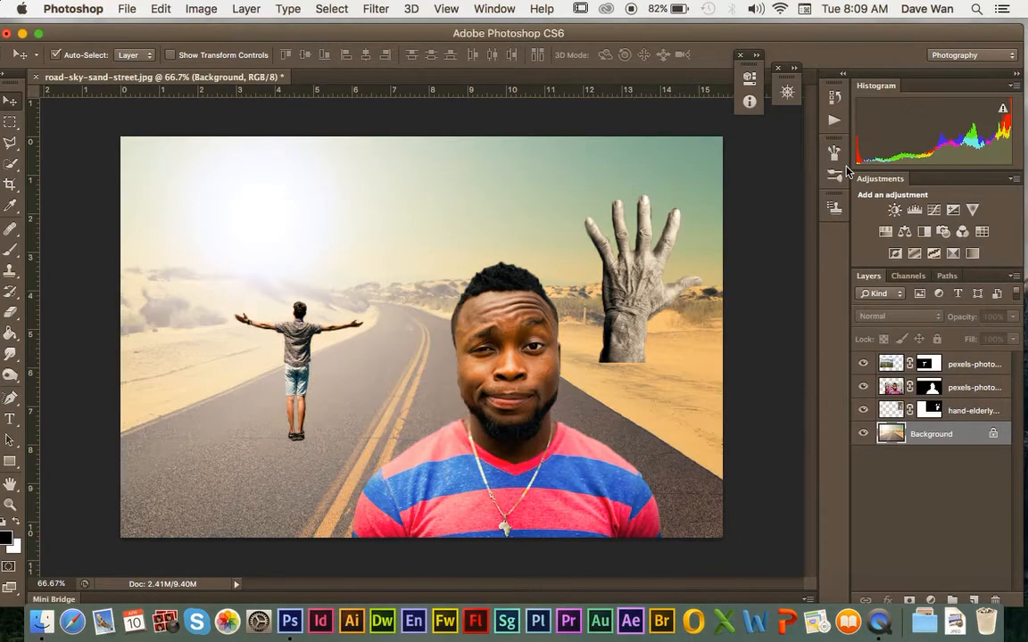
{"action": "key", "text": "super+z"}
- Render a Lens Flare on the Background layer with the 50-300mm Zoom lens type and 133% brightness, centred in the upper-left sky
{"action": "left_click", "coordinate": [375, 9]}
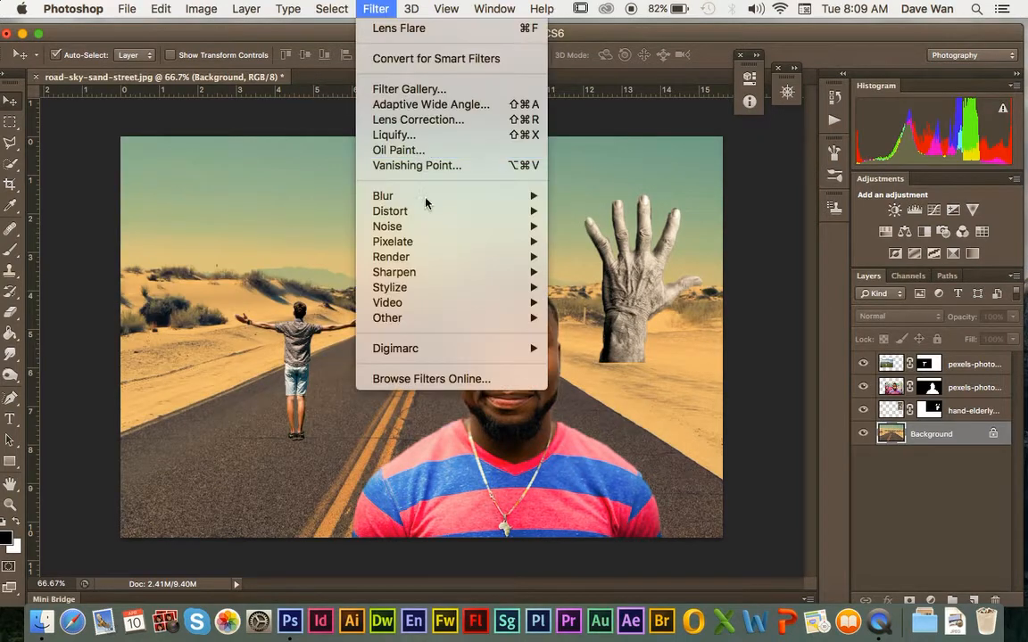
{"action": "mouse_move", "coordinate": [419, 258]}
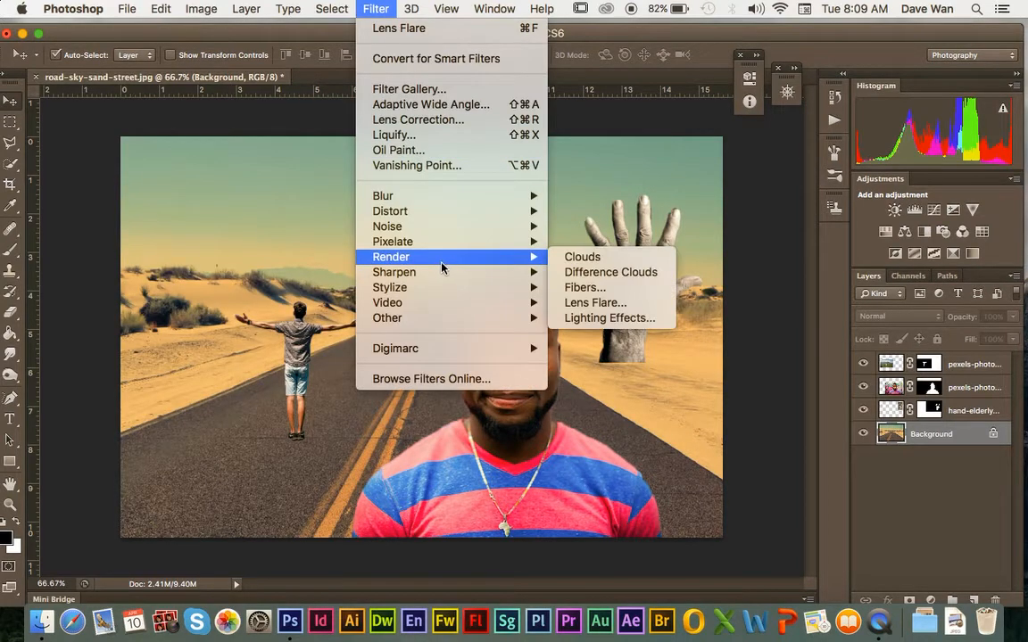
{"action": "left_click", "coordinate": [593, 303]}
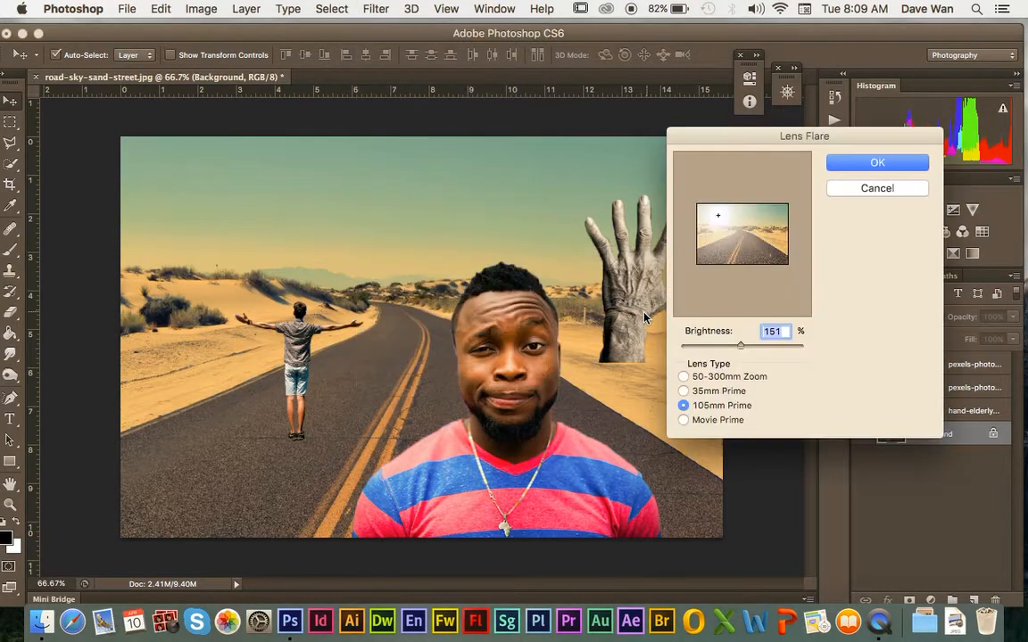
{"action": "left_click", "coordinate": [685, 377]}
{"action": "left_click_drag", "start_coordinate": [740, 346], "coordinate": [735, 348]}
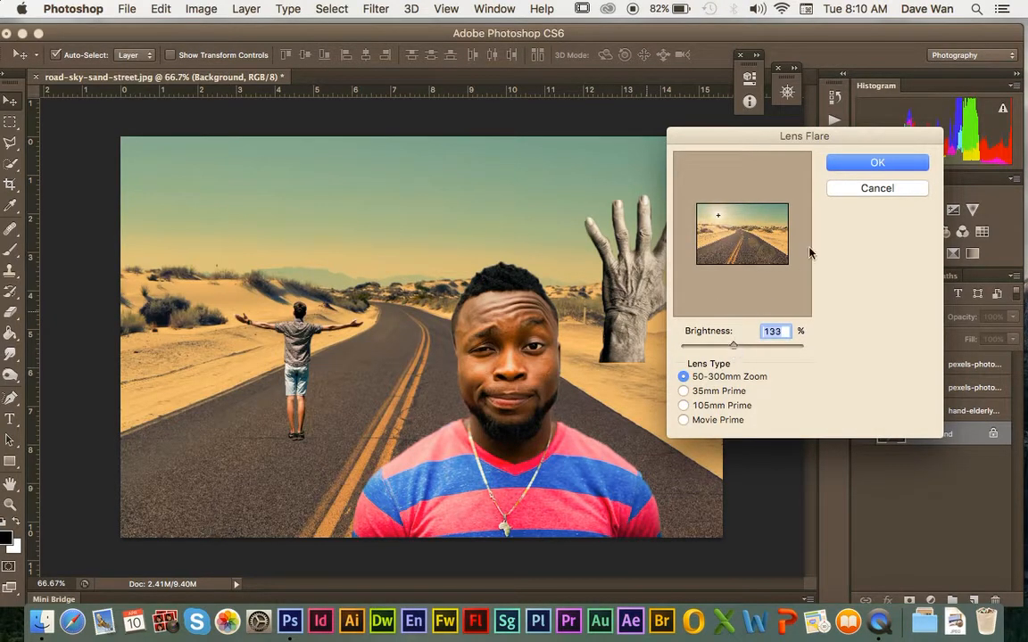
{"action": "left_click", "coordinate": [852, 168]}
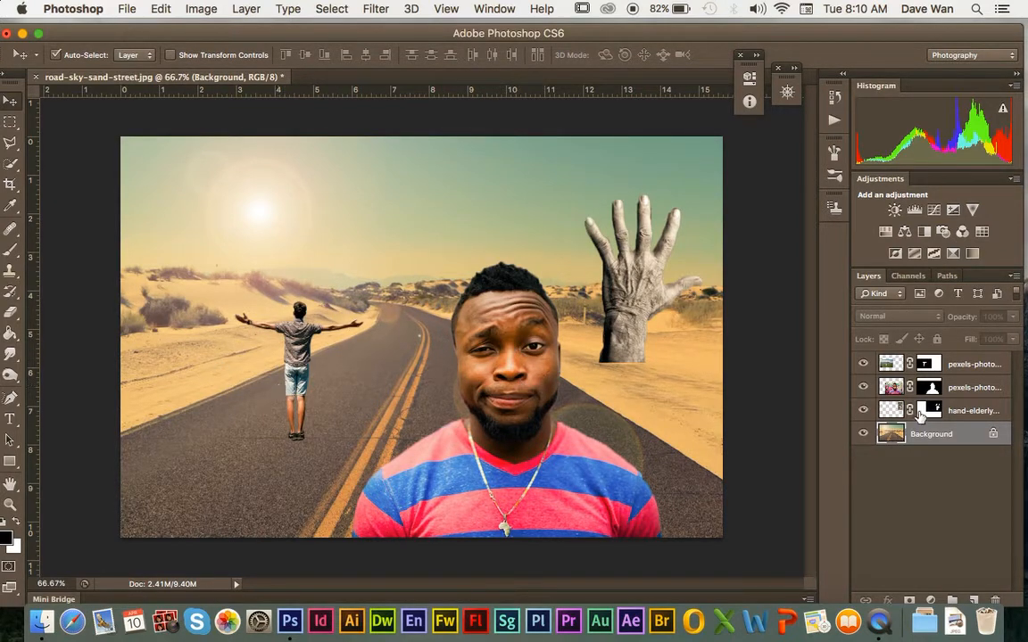
- Move the man with outstretched arms farther up the road and scale him down proportionally to slightly under 73%
{"action": "left_click", "coordinate": [578, 403]}
{"action": "left_click_drag", "start_coordinate": [301, 389], "coordinate": [317, 360]}
{"action": "key", "text": "super+t"}
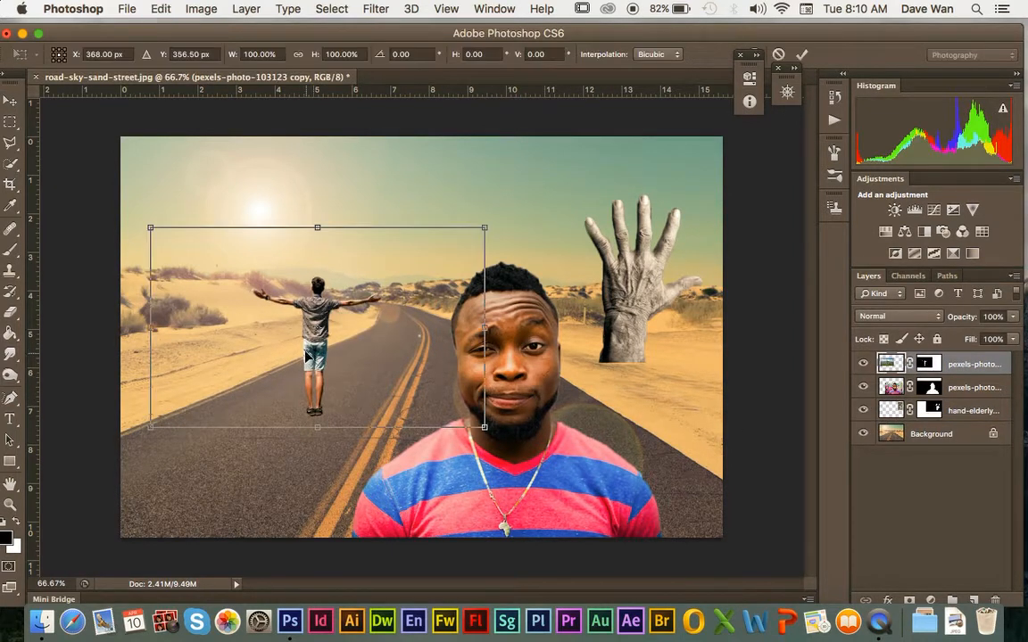
{"action": "left_click_drag", "start_coordinate": [153, 230], "coordinate": [209, 263]}
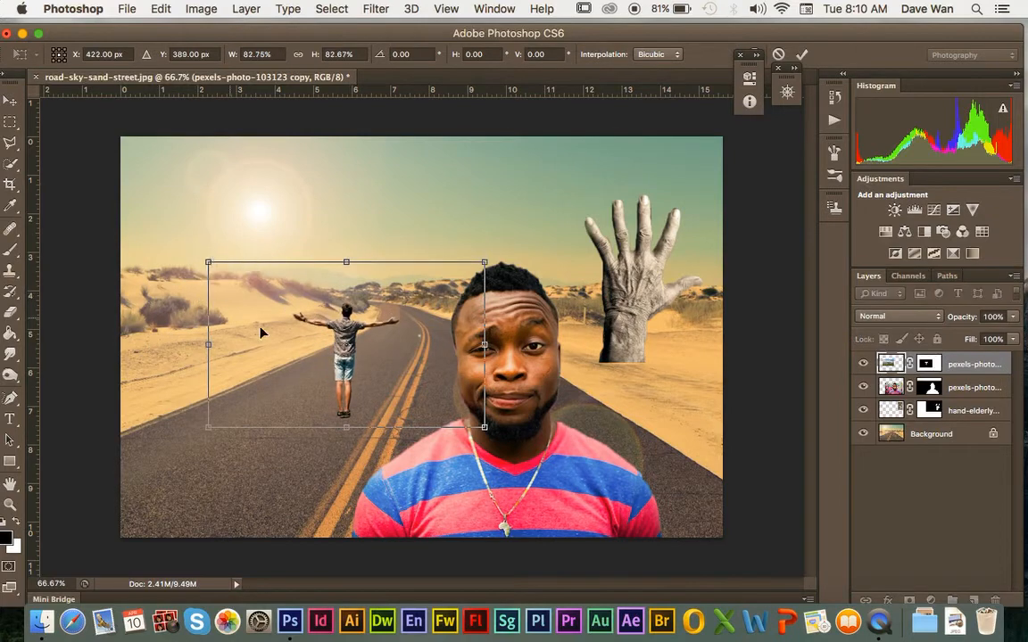
{"action": "left_click_drag", "start_coordinate": [307, 313], "coordinate": [318, 292]}
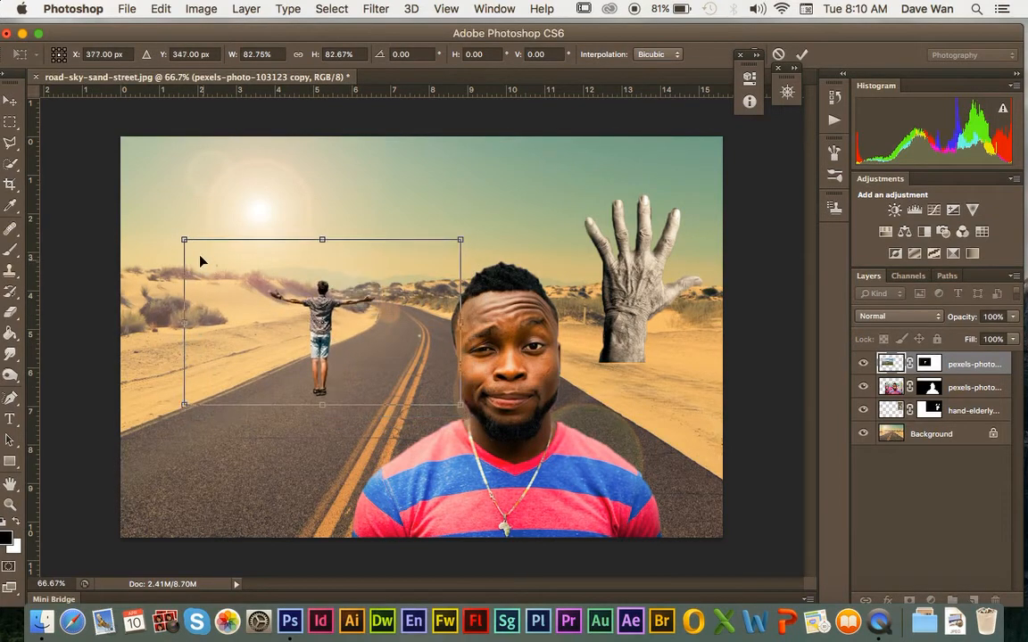
{"action": "left_click_drag", "start_coordinate": [182, 239], "coordinate": [213, 257]}
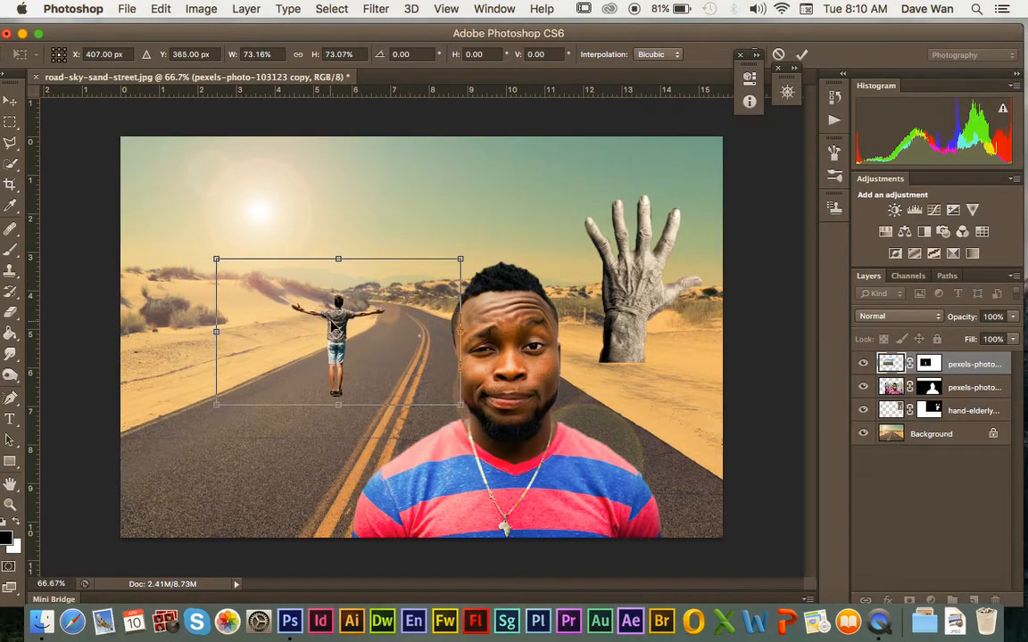
{"action": "left_click_drag", "start_coordinate": [290, 301], "coordinate": [324, 322]}
{"action": "left_click_drag", "start_coordinate": [208, 251], "coordinate": [223, 262]}
{"action": "key", "text": "Return"}
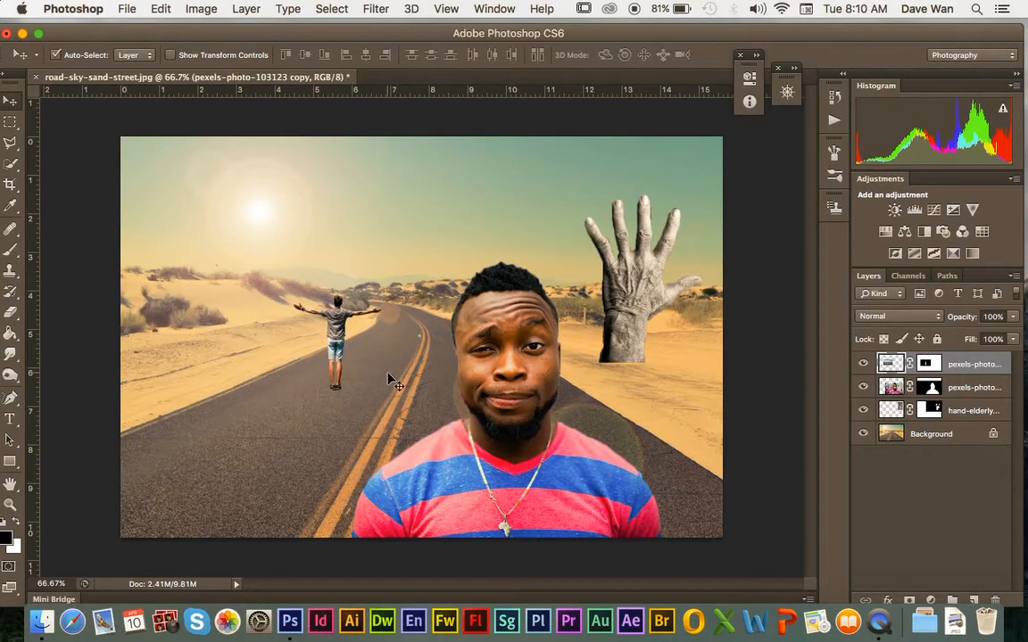
- Apply the layer mask on the layer of the man with outstretched arms, permanently removing it as a separate mask
{"action": "left_click", "coordinate": [931, 365]}
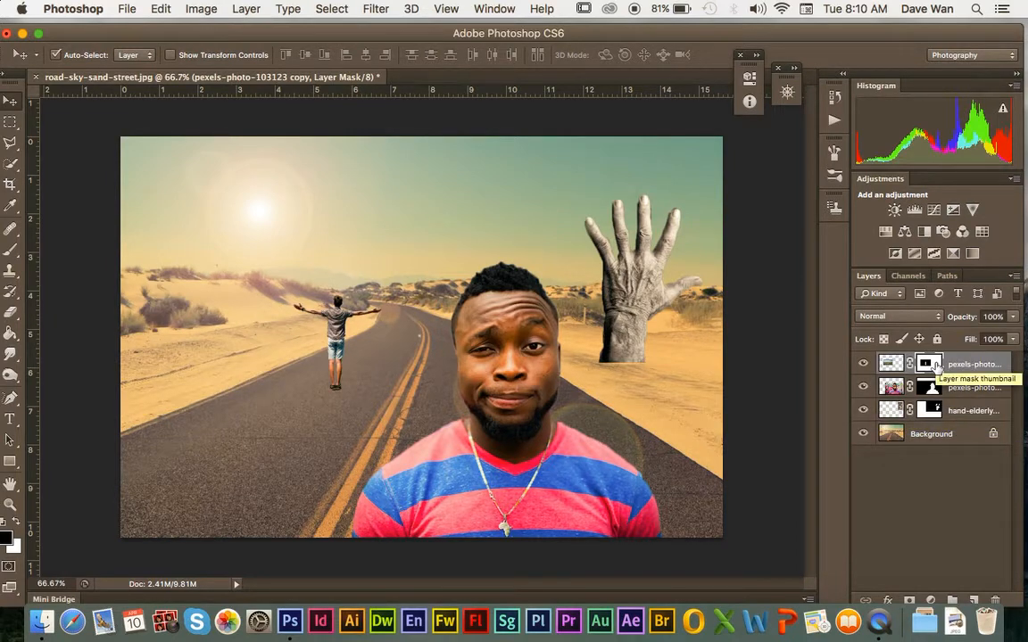
{"action": "left_click_drag", "start_coordinate": [936, 365], "coordinate": [998, 603]}
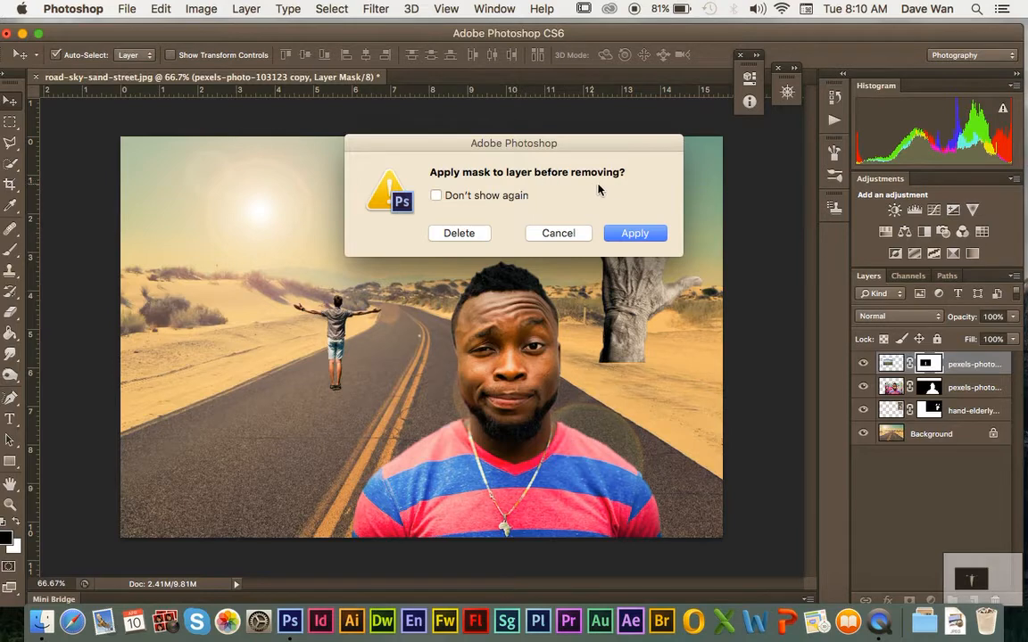
{"action": "left_click", "coordinate": [636, 235]}
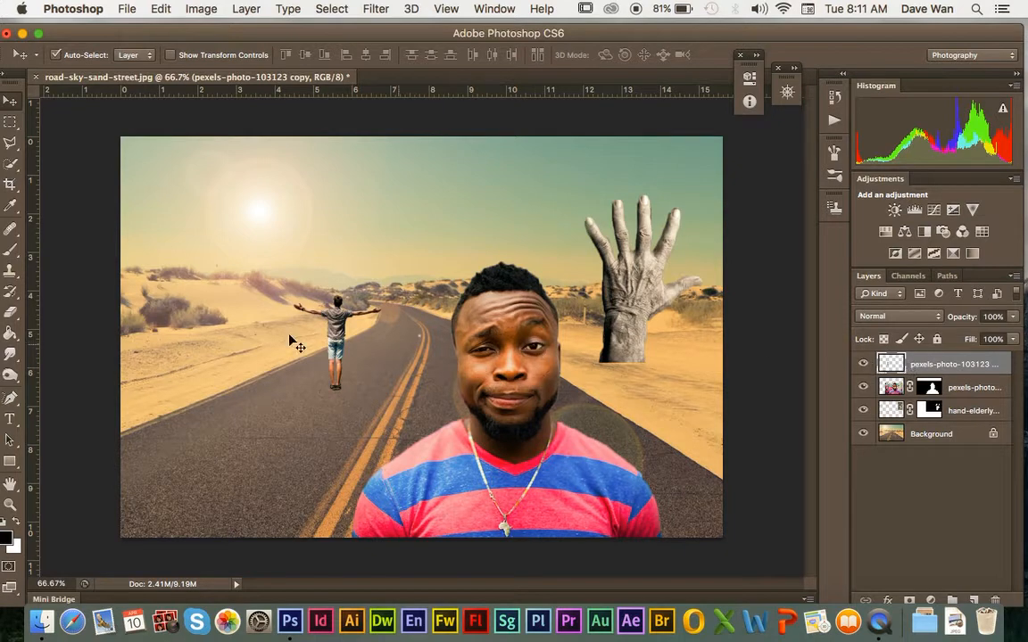
- Nudge the man with outstretched arms slightly farther up the road, comparing the position by undoing and redoing the move
{"action": "left_click_drag", "start_coordinate": [332, 323], "coordinate": [335, 314]}
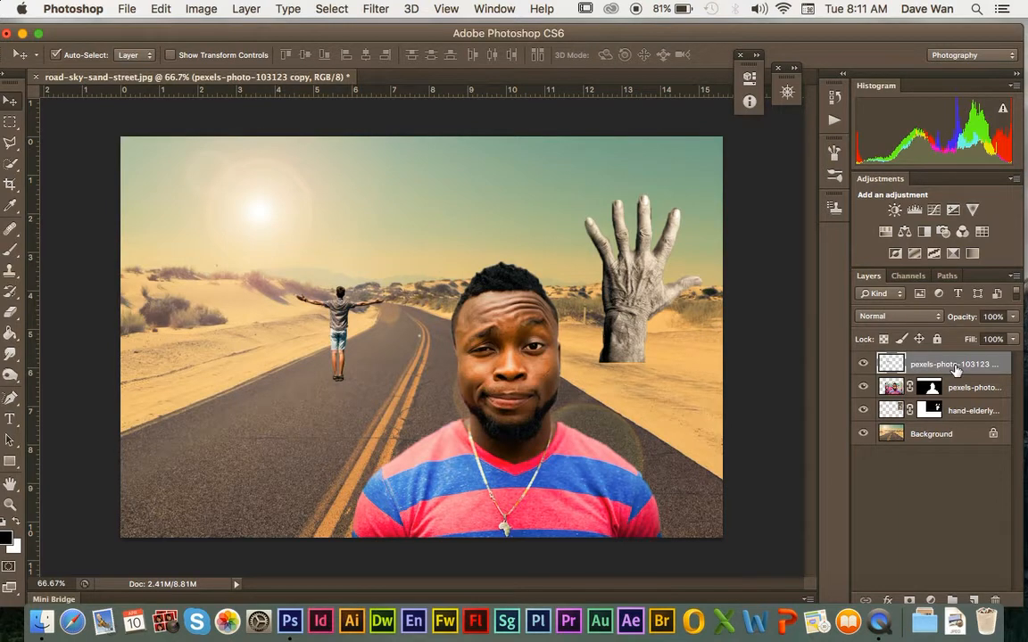
{"action": "key", "text": "super+z"}
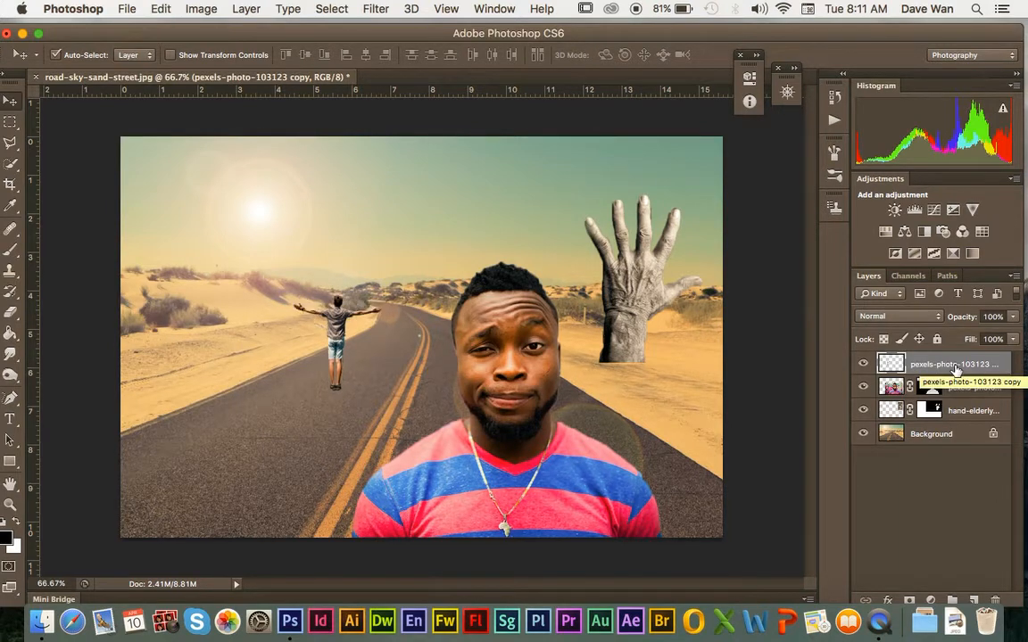
{"action": "key", "text": "super+z"}
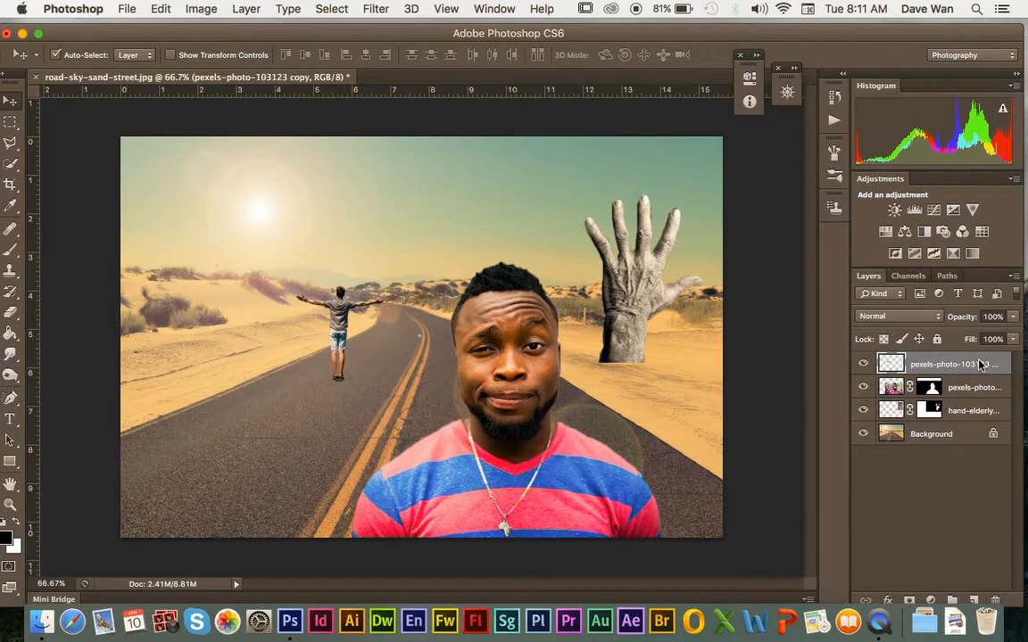
- Duplicate the layer of the man with outstretched arms and place the copy beside him near the road's left edge
{"action": "right_click", "coordinate": [981, 365]}
{"action": "left_click", "coordinate": [895, 98]}
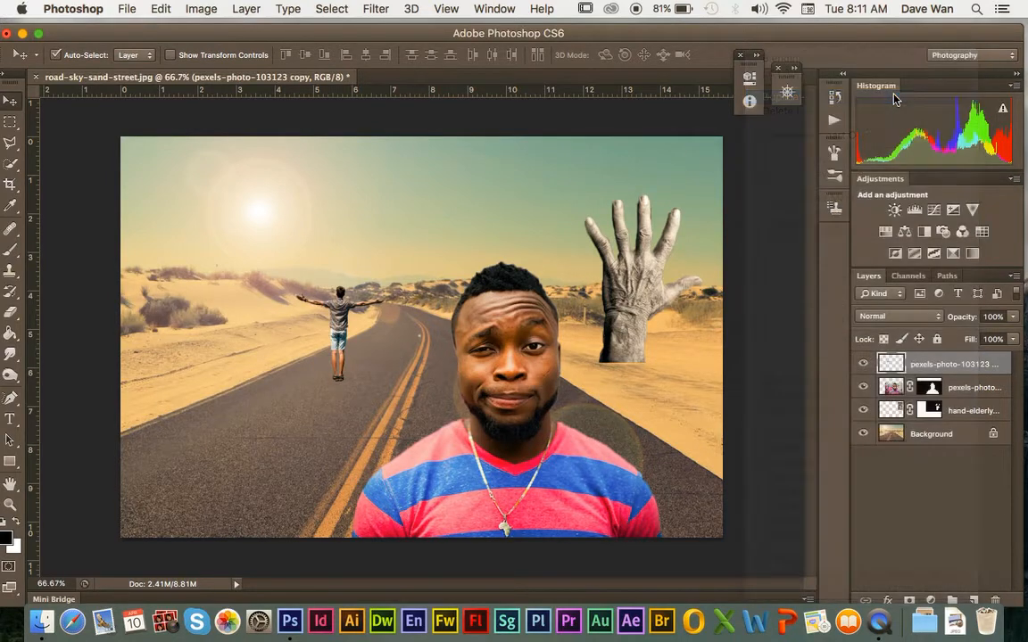
{"action": "left_click", "coordinate": [672, 243]}
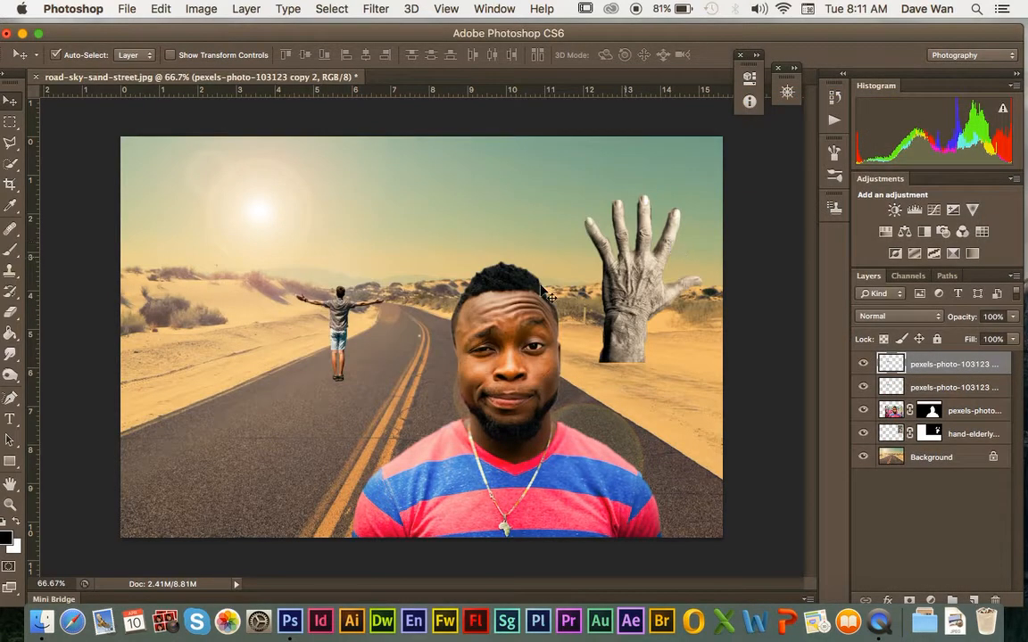
{"action": "left_click_drag", "start_coordinate": [351, 318], "coordinate": [256, 341]}
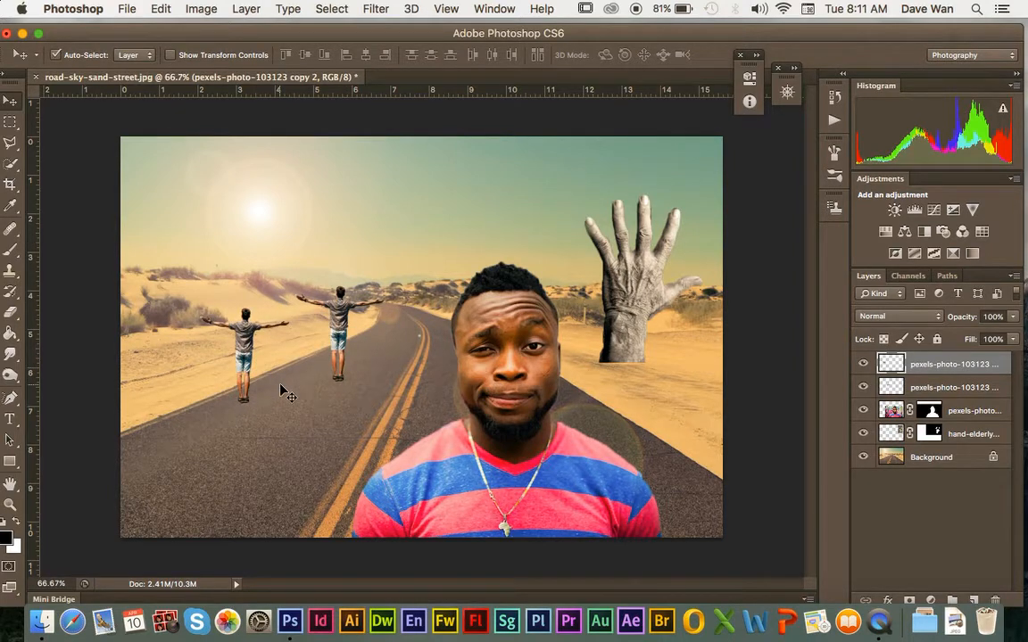
- Turn the copy upside down with -100% width and height, and align it feet to feet below the standing man
{"action": "key", "text": "super+t"}
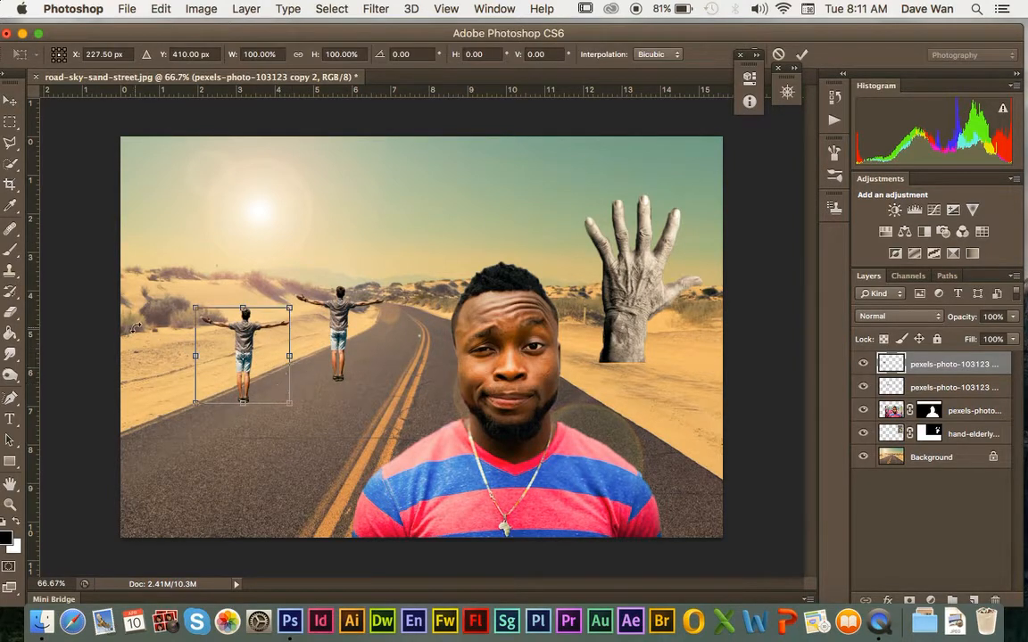
{"action": "left_click_drag", "start_coordinate": [171, 301], "coordinate": [307, 401]}
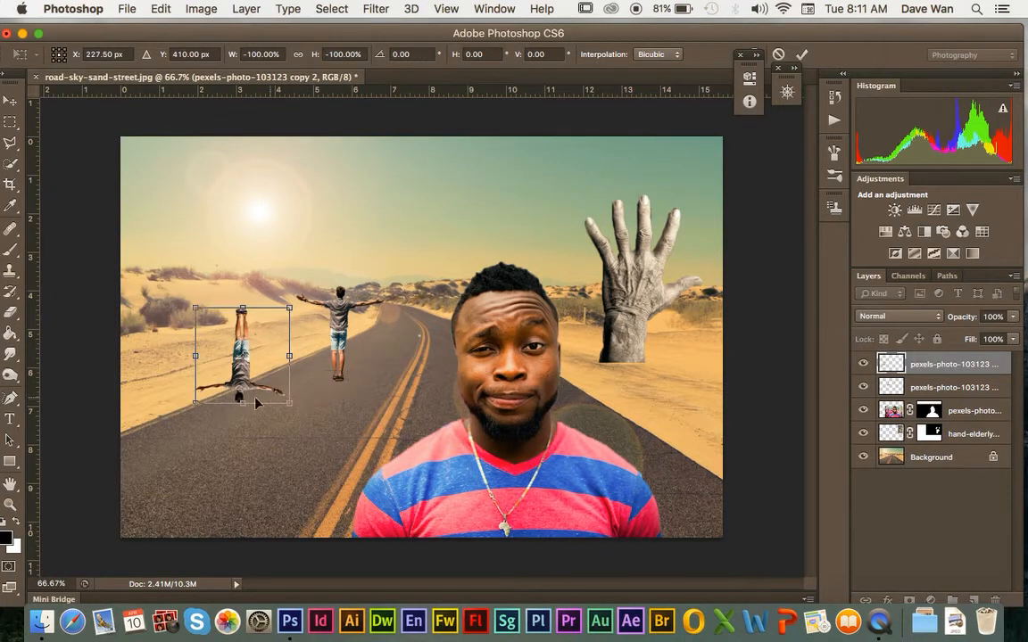
{"action": "left_click_drag", "start_coordinate": [237, 371], "coordinate": [332, 437]}
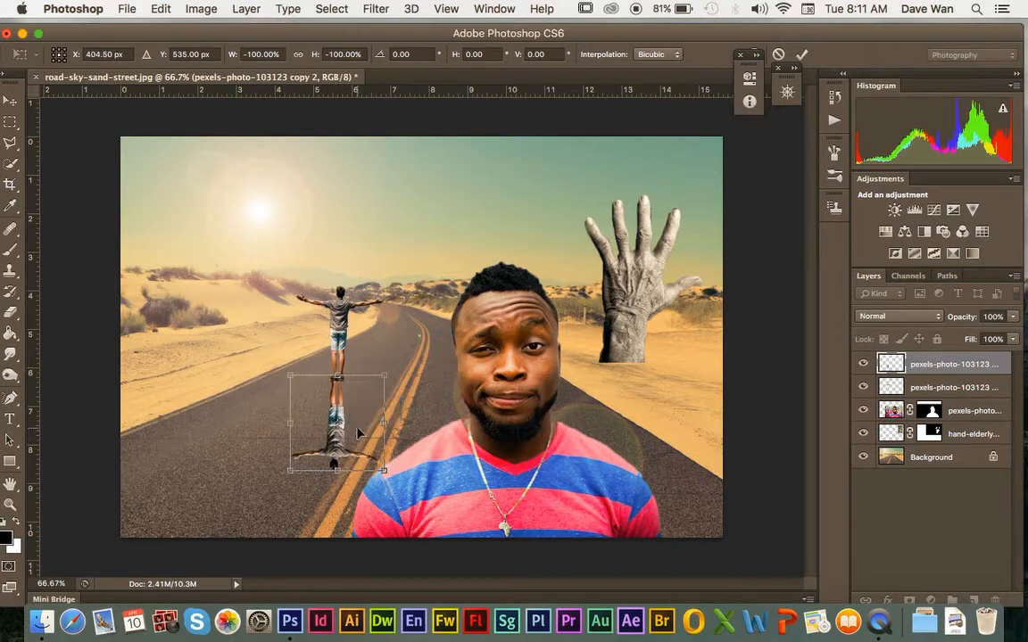
{"action": "key", "text": "Right"}
{"action": "key", "text": "Right"}
{"action": "key", "text": "Right"}
{"action": "key", "text": "Down"}
{"action": "key", "text": "Down"}
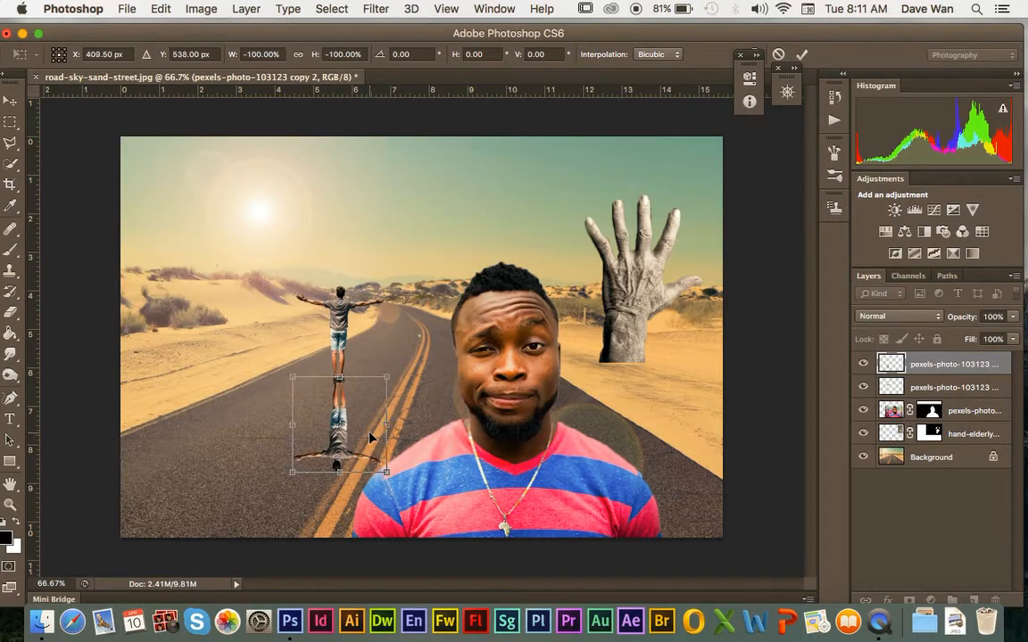
{"action": "key", "text": "Down"}
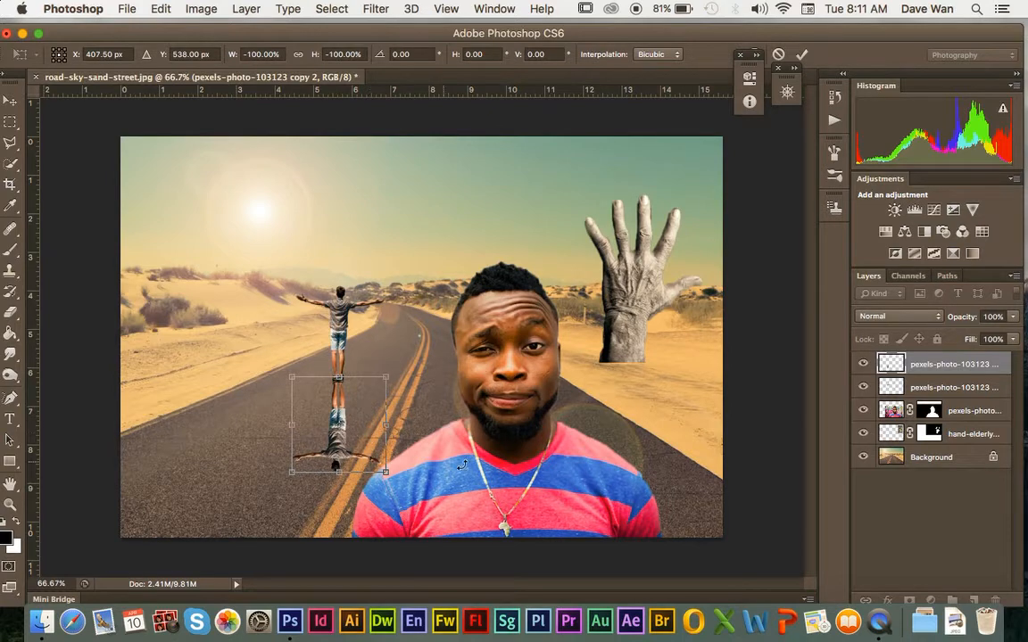
{"action": "key", "text": "Return"}
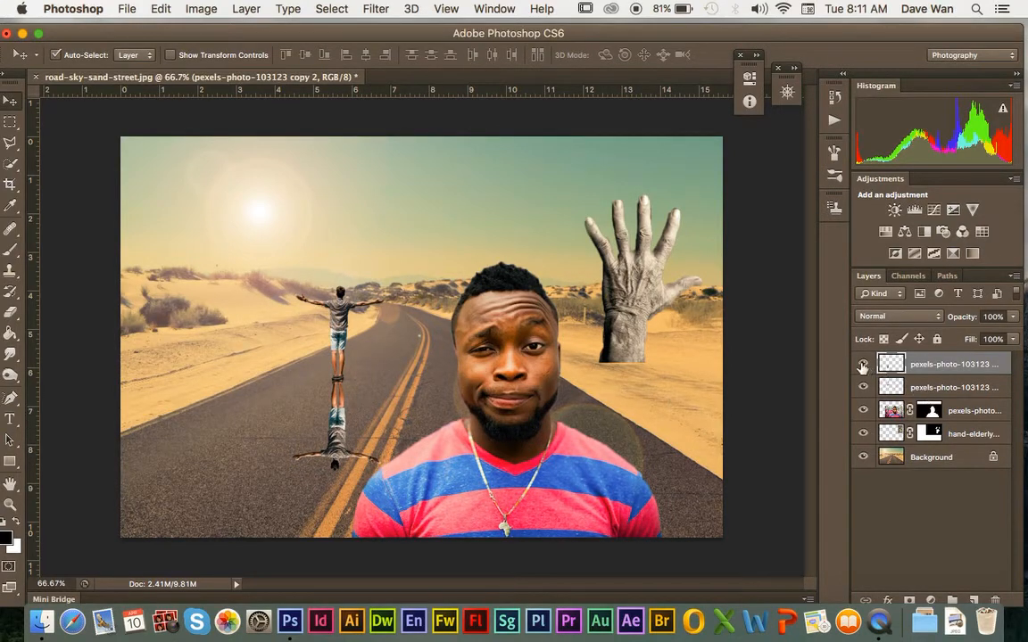
- Rename the upside-down copy's layer to "shadow" and lock its transparent pixels
{"action": "double_click", "coordinate": [958, 365]}
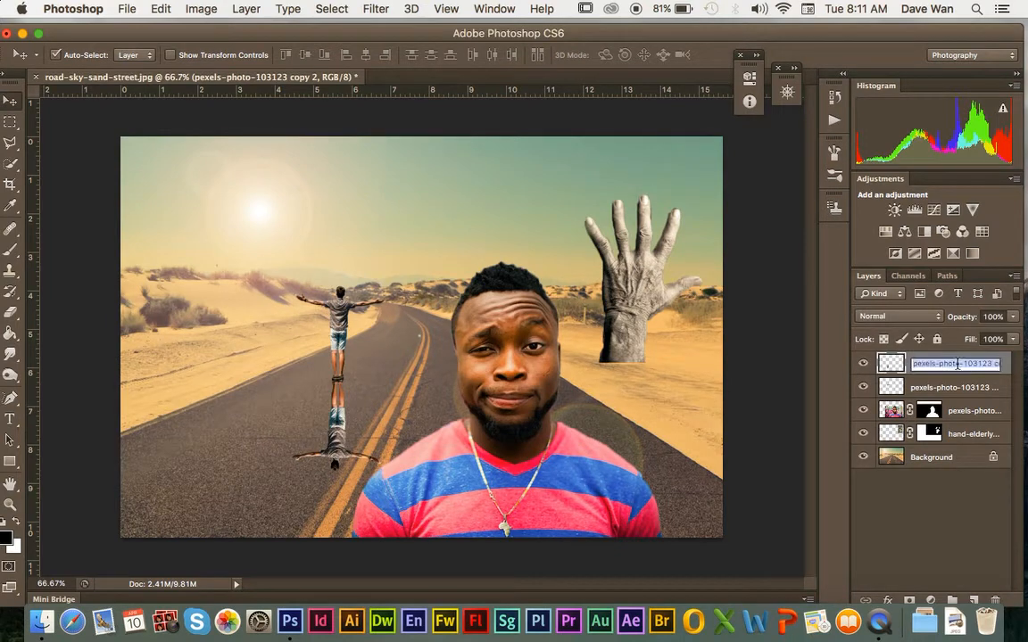
{"action": "type", "text": "shadow"}
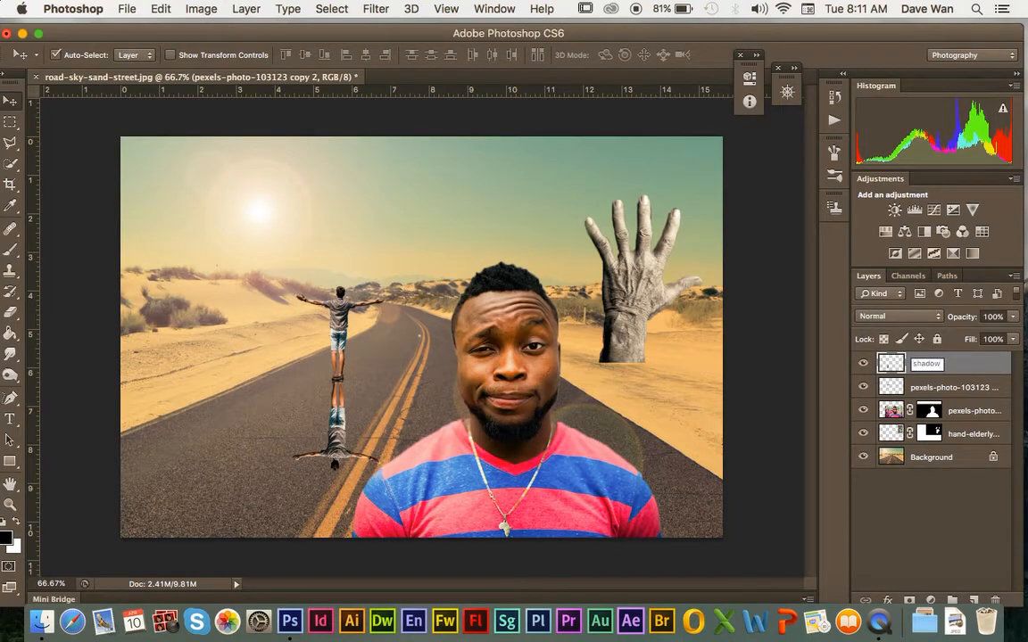
{"action": "key", "text": "Return"}
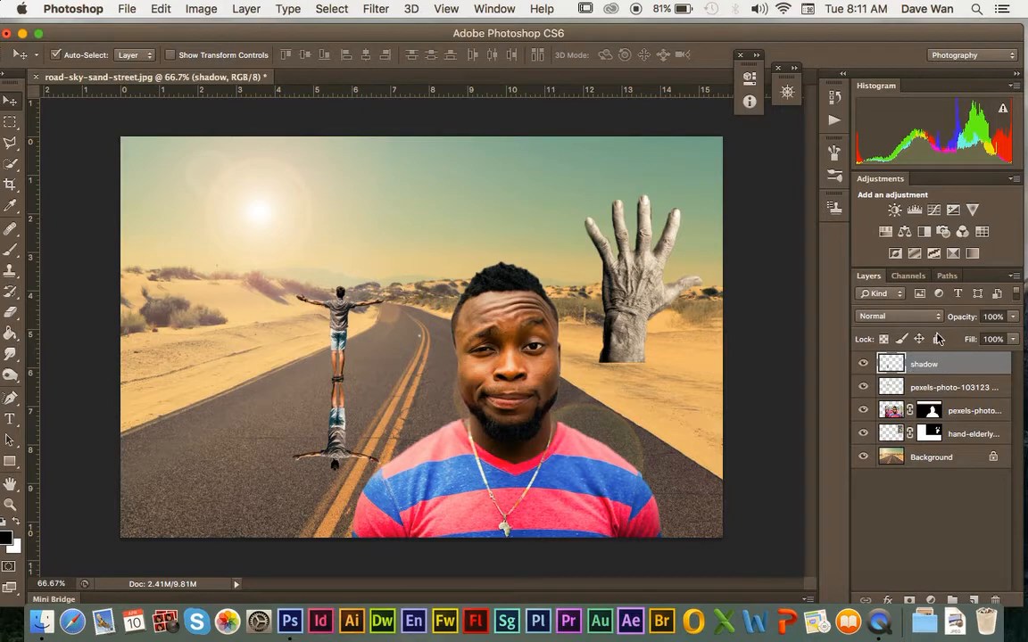
{"action": "left_click", "coordinate": [862, 364]}
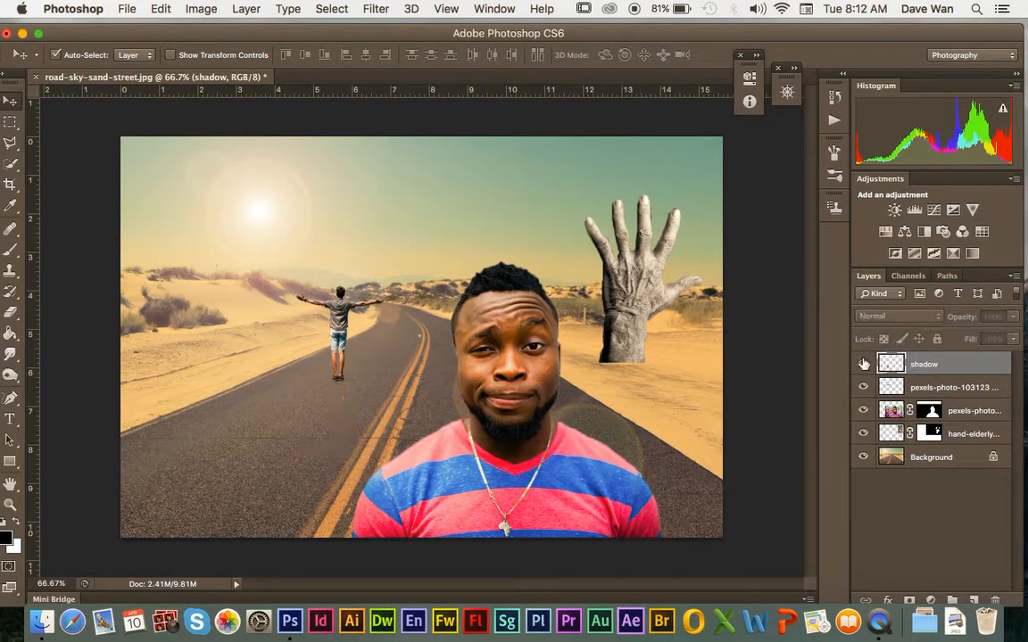
{"action": "left_click", "coordinate": [863, 364]}
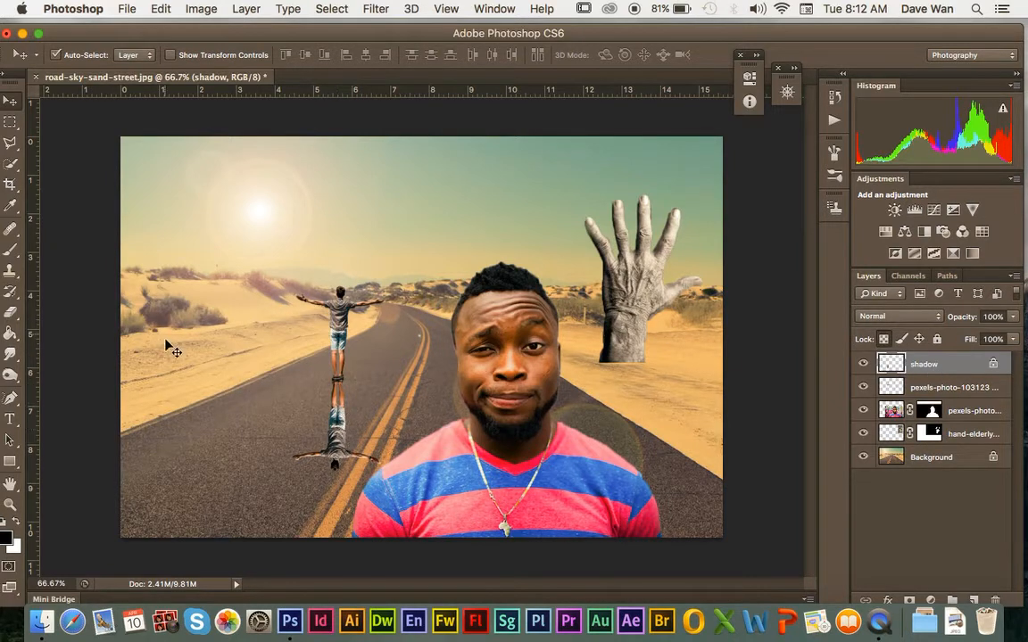
- Paint the whole upside-down figure on the shadow layer solid black with the 80 px Brush
{"action": "left_click", "coordinate": [11, 227]}
{"action": "mouse_move", "coordinate": [333, 418]}
{"action": "left_mouse_down"}
{"action": "mouse_move", "coordinate": [308, 417]}
{"action": "mouse_move", "coordinate": [330, 410]}
{"action": "left_mouse_up"}
{"action": "mouse_move", "coordinate": [283, 456]}
{"action": "left_mouse_down"}
{"action": "mouse_move", "coordinate": [310, 473]}
{"action": "mouse_move", "coordinate": [325, 408]}
{"action": "mouse_move", "coordinate": [343, 472]}
{"action": "left_mouse_up"}
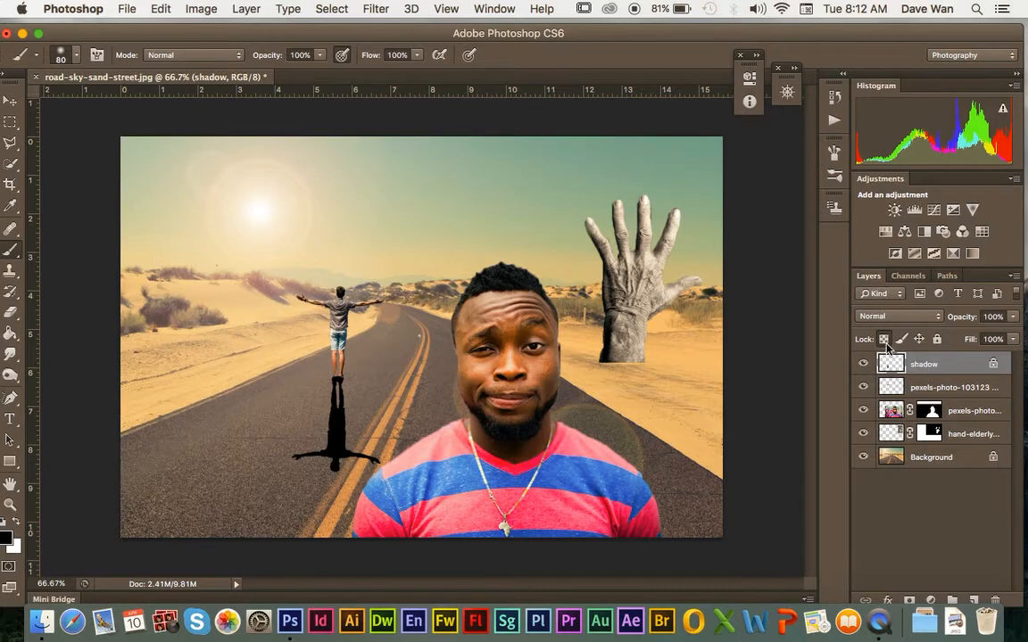
- Try a black brush stroke around the shadow with its transparent pixels unlocked, and undo the stroke
{"action": "mouse_move", "coordinate": [404, 404]}
{"action": "left_mouse_down"}
{"action": "mouse_move", "coordinate": [272, 414]}
{"action": "mouse_move", "coordinate": [357, 442]}
{"action": "mouse_move", "coordinate": [386, 325]}
{"action": "mouse_move", "coordinate": [456, 356]}
{"action": "mouse_move", "coordinate": [396, 309]}
{"action": "mouse_move", "coordinate": [353, 368]}
{"action": "left_mouse_up"}
{"action": "key", "text": "super+z"}
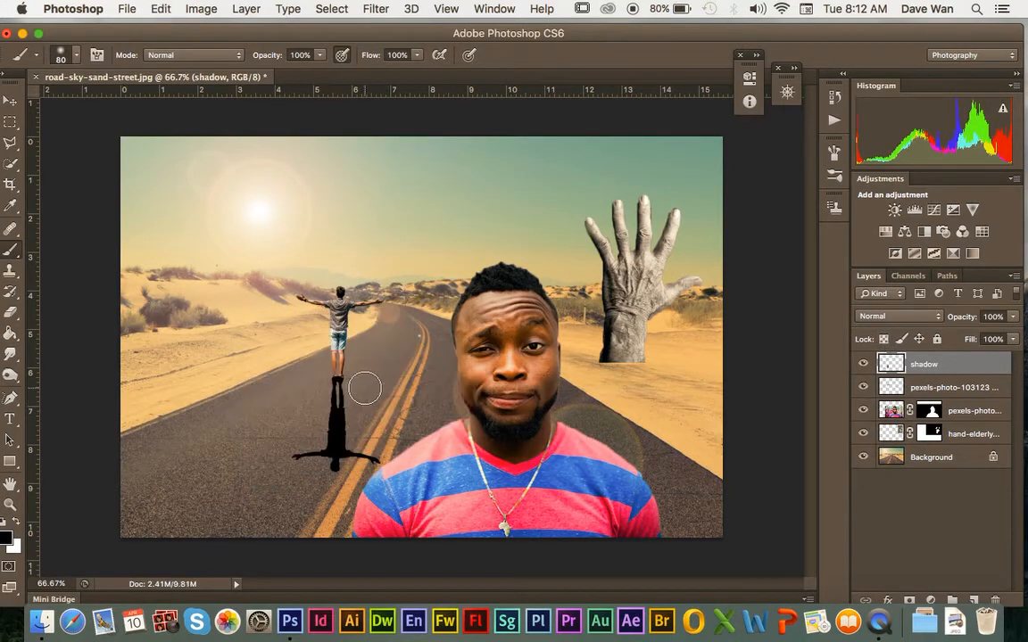
{"action": "left_click", "coordinate": [883, 339]}
{"action": "left_click", "coordinate": [883, 339]}
- Set the shadow layer's opacity to 54% and move the layer of the man in the striped shirt to the top of the stack
{"action": "left_click", "coordinate": [1012, 319]}
{"action": "left_click_drag", "start_coordinate": [981, 337], "coordinate": [979, 338]}
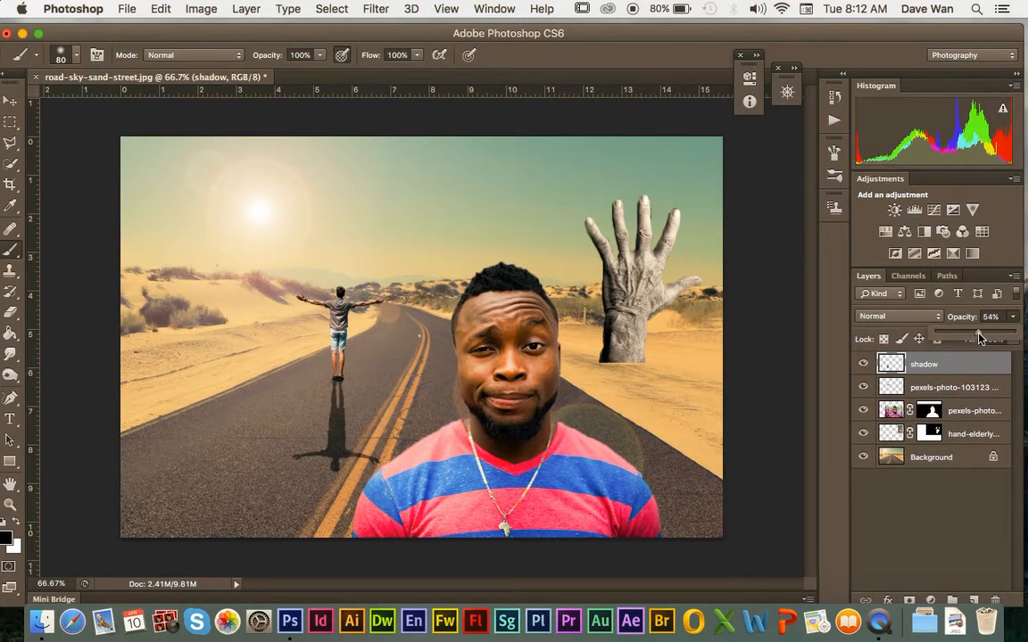
{"action": "left_click", "coordinate": [888, 534]}
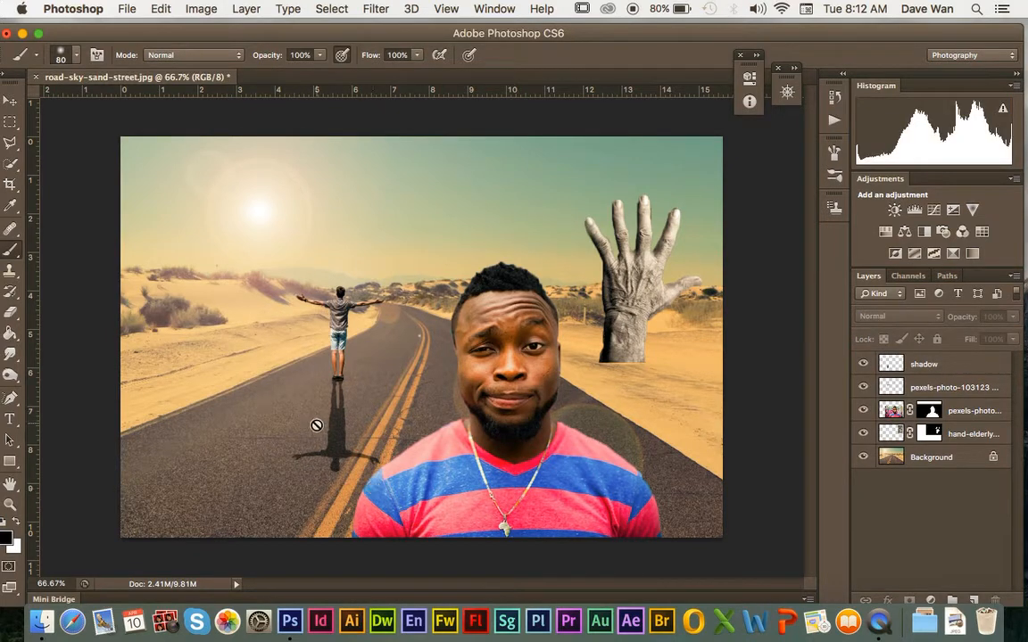
{"action": "left_click", "coordinate": [874, 364]}
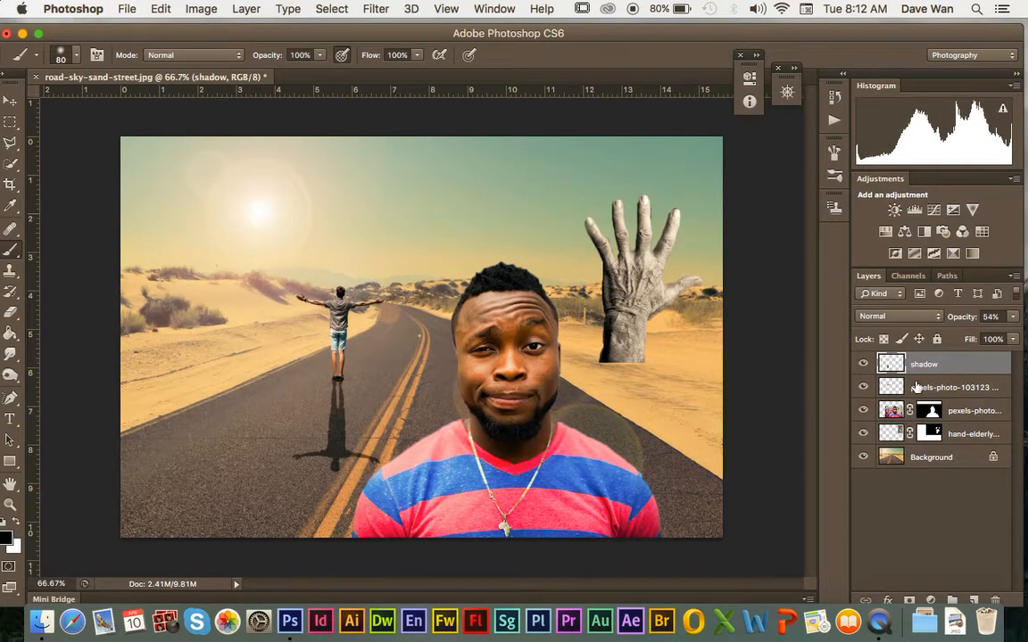
{"action": "left_click_drag", "start_coordinate": [899, 410], "coordinate": [879, 339]}
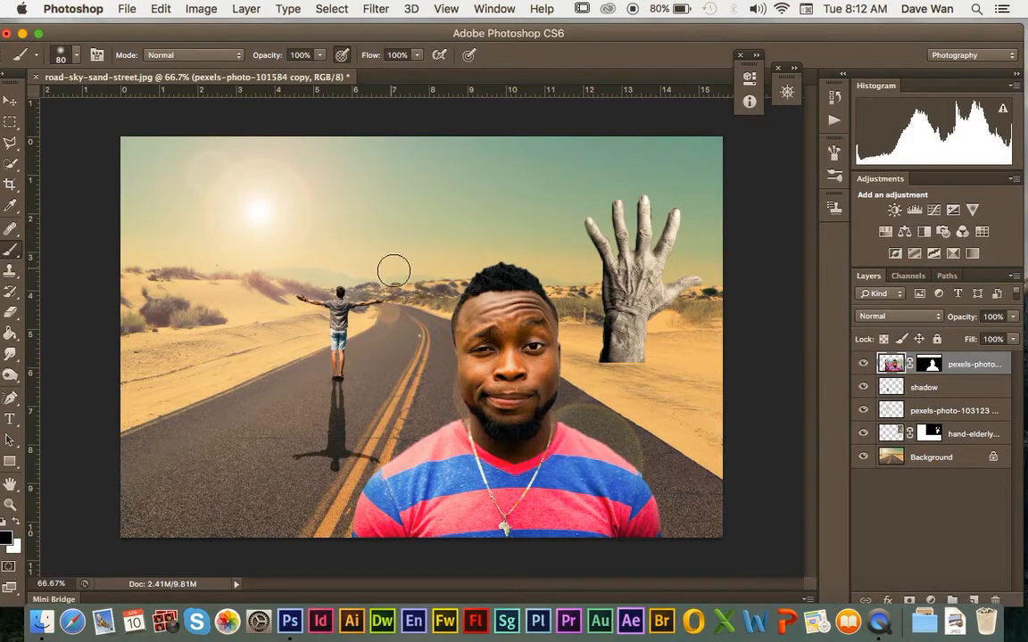
- Put the shadow layer into Warp transform mode with Bicubic interpolation, moving the floating panel clear of the transform options
{"action": "left_click", "coordinate": [897, 386]}
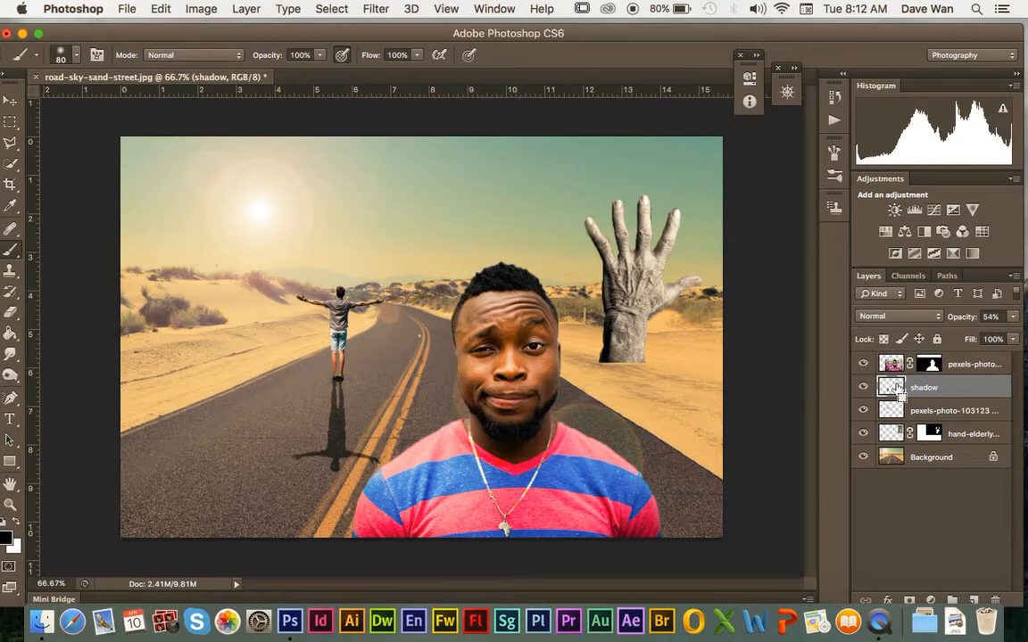
{"action": "key", "text": "super+t"}
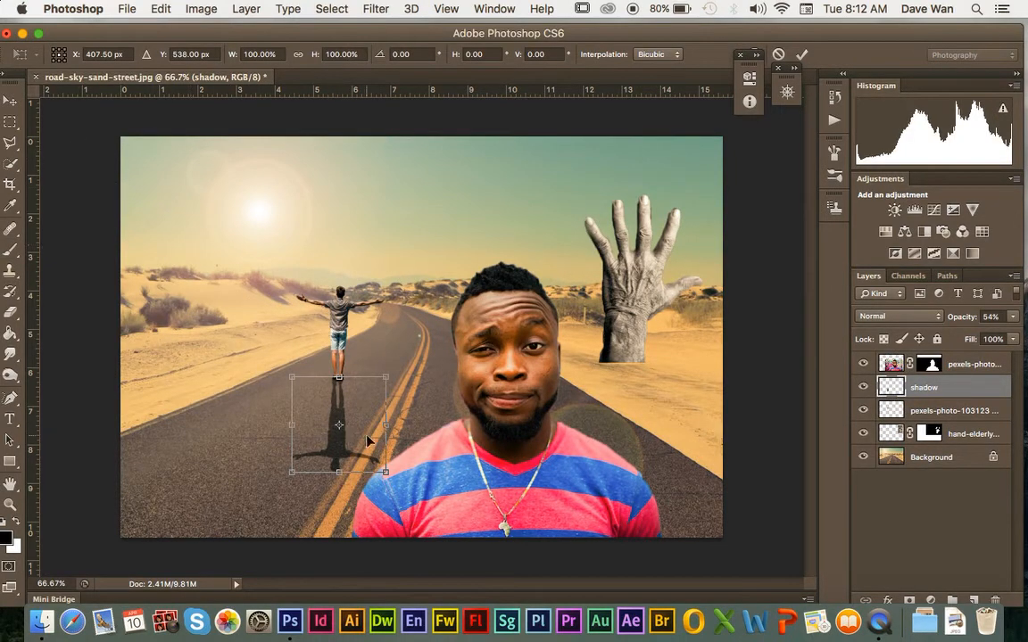
{"action": "left_click_drag", "start_coordinate": [388, 427], "coordinate": [410, 427]}
{"action": "key", "text": "super+z"}
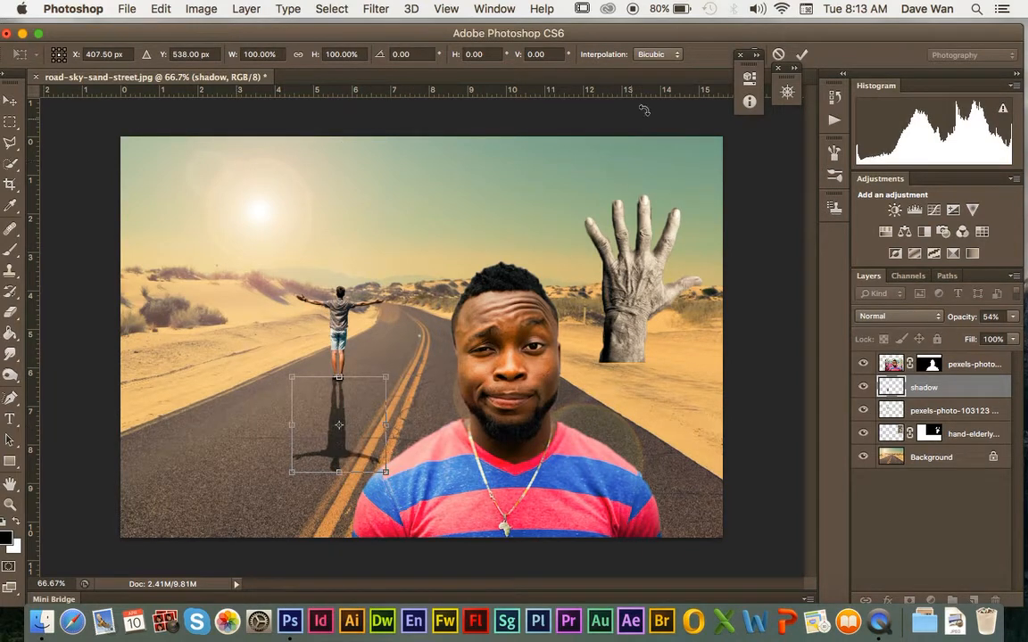
{"action": "left_click_drag", "start_coordinate": [752, 59], "coordinate": [766, 134]}
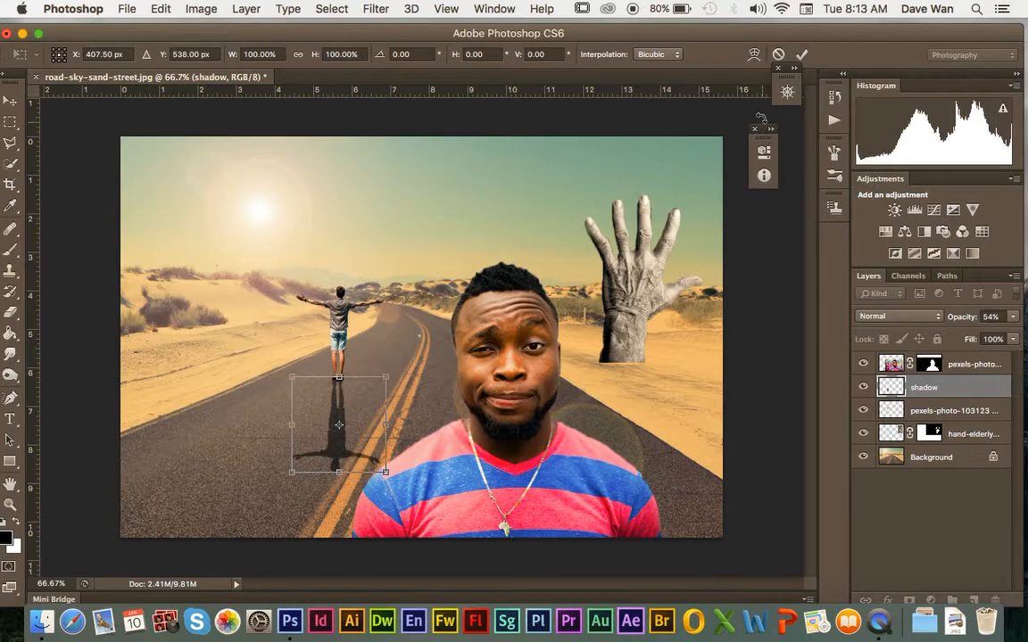
{"action": "left_click", "coordinate": [655, 55]}
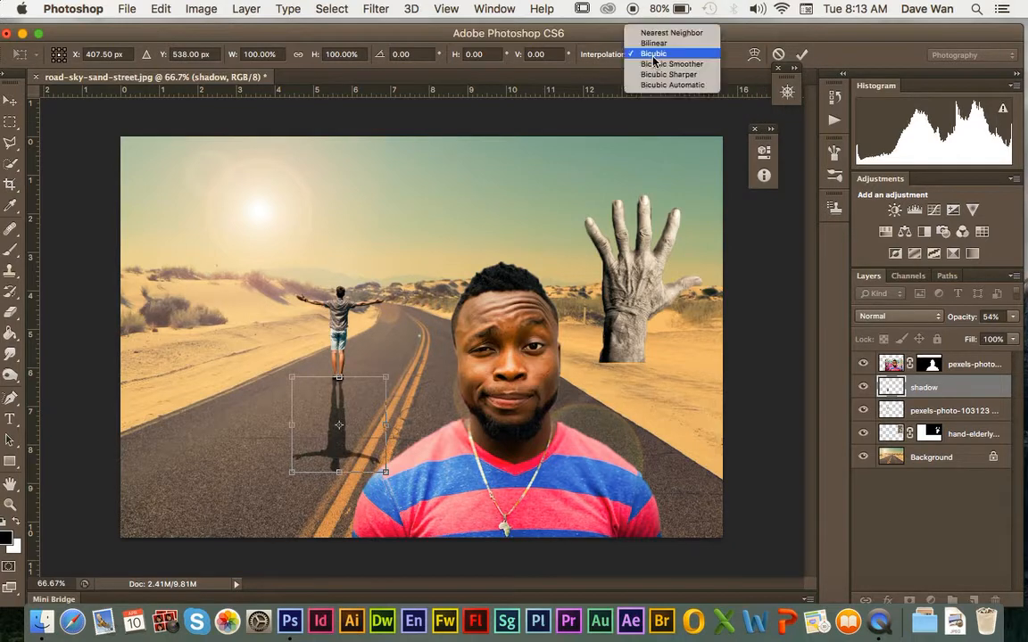
{"action": "left_click", "coordinate": [653, 55]}
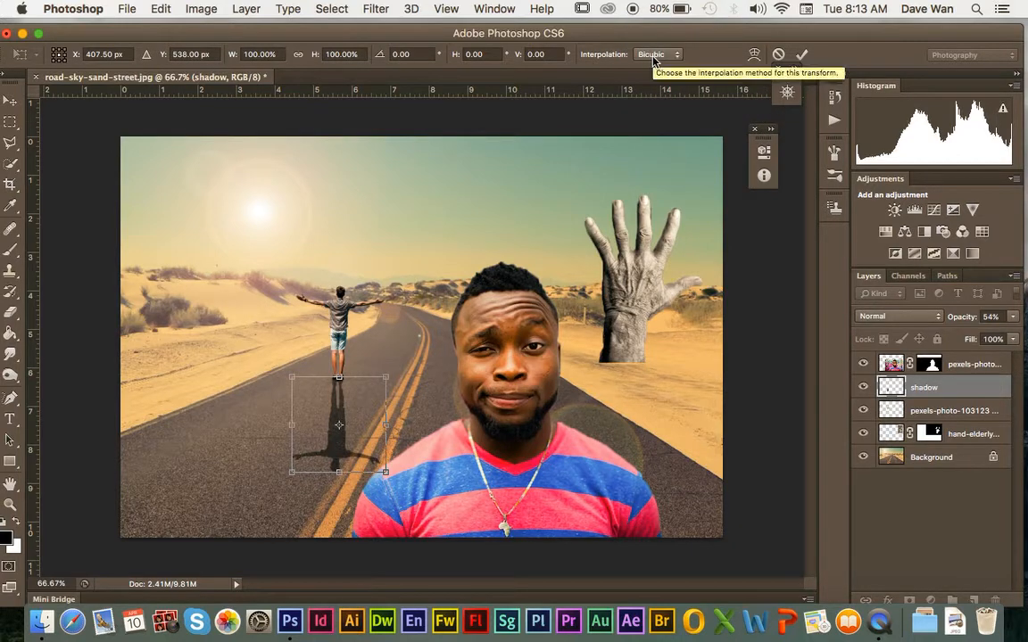
{"action": "left_click", "coordinate": [754, 56]}
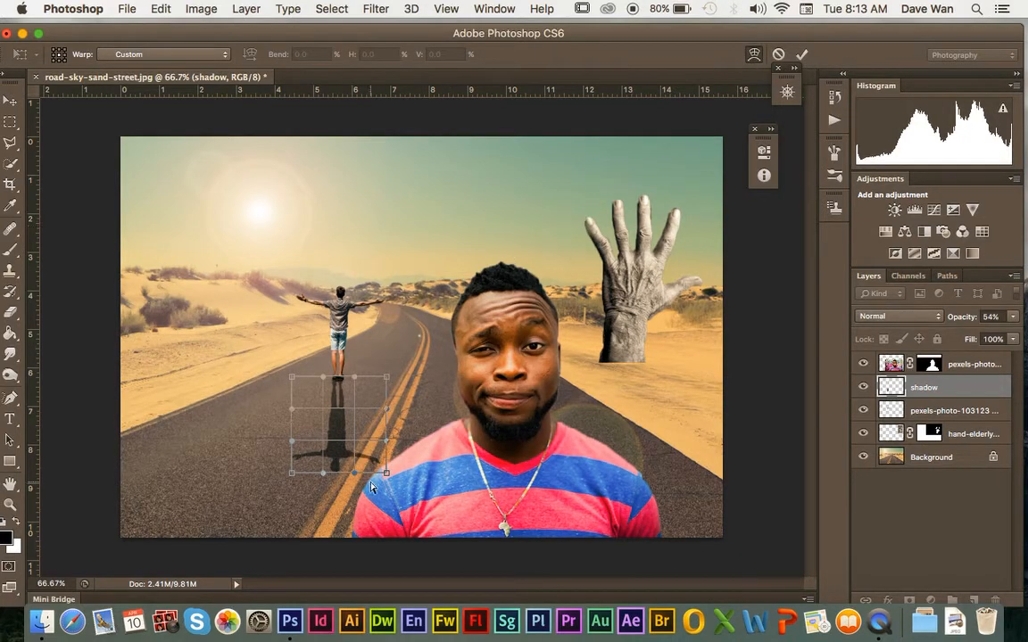
- Try to warp the shadow's lower corner away from the sun, undo the distortion and leave the Warp transform
{"action": "left_click_drag", "start_coordinate": [387, 477], "coordinate": [447, 483]}
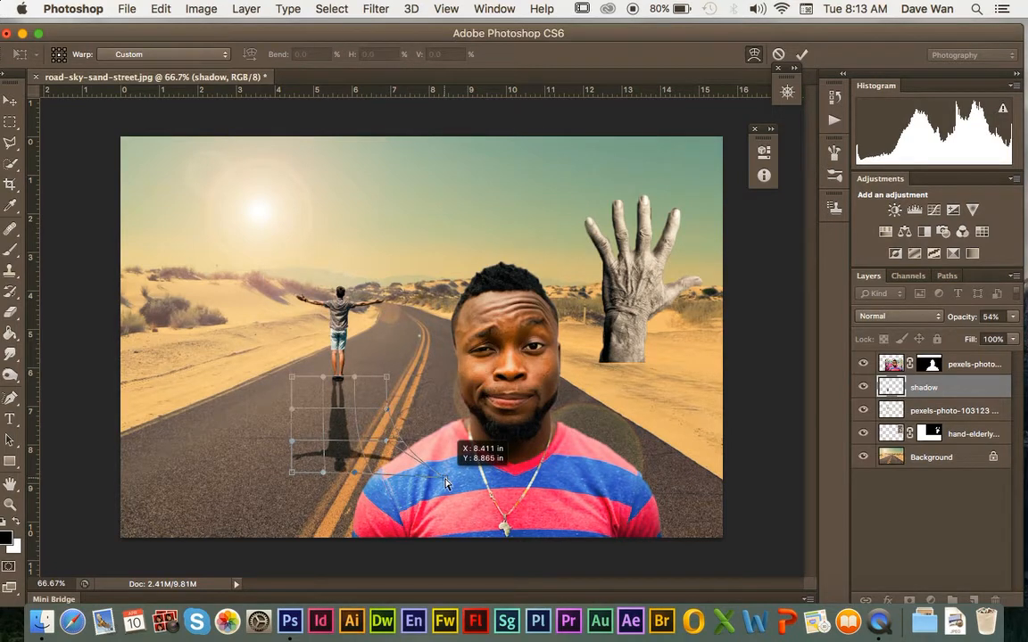
{"action": "key", "text": "super+z"}
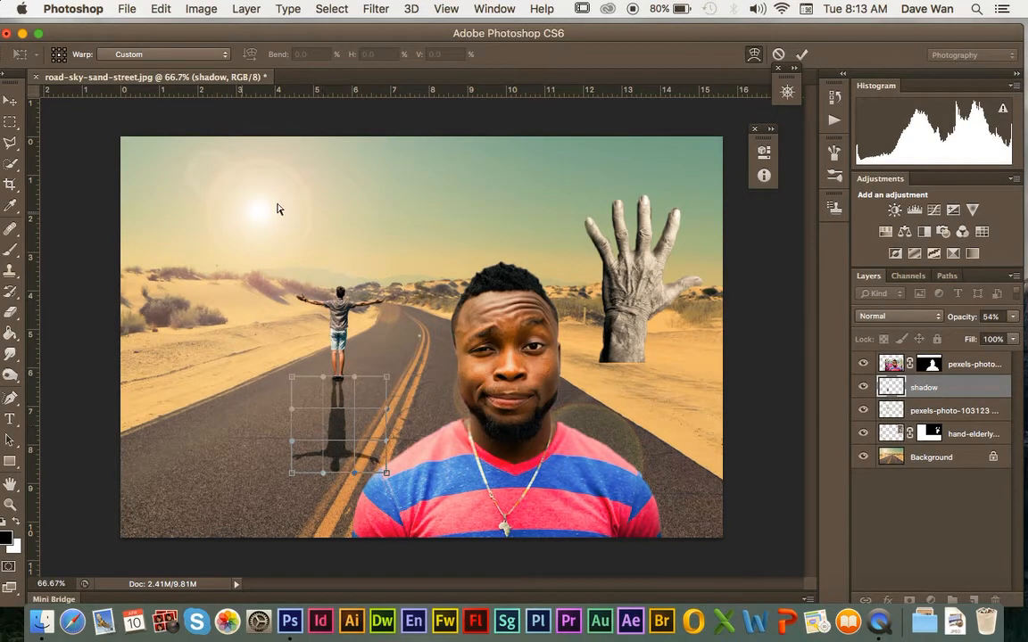
{"action": "left_click", "coordinate": [801, 54]}
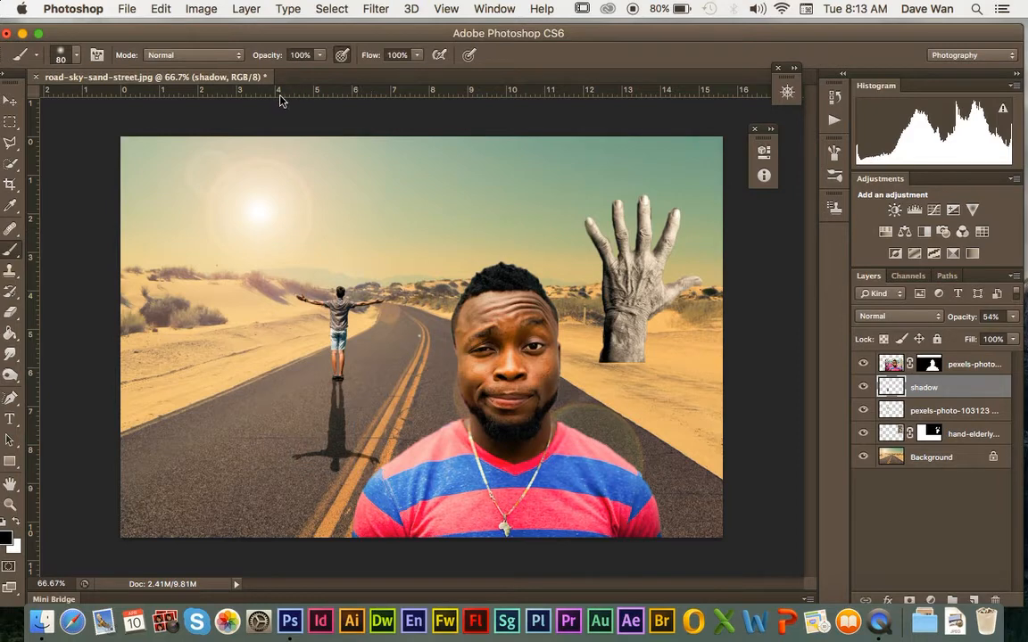
- Try to skew the shadow layer by its lower corner and undo that change
{"action": "left_click", "coordinate": [162, 9]}
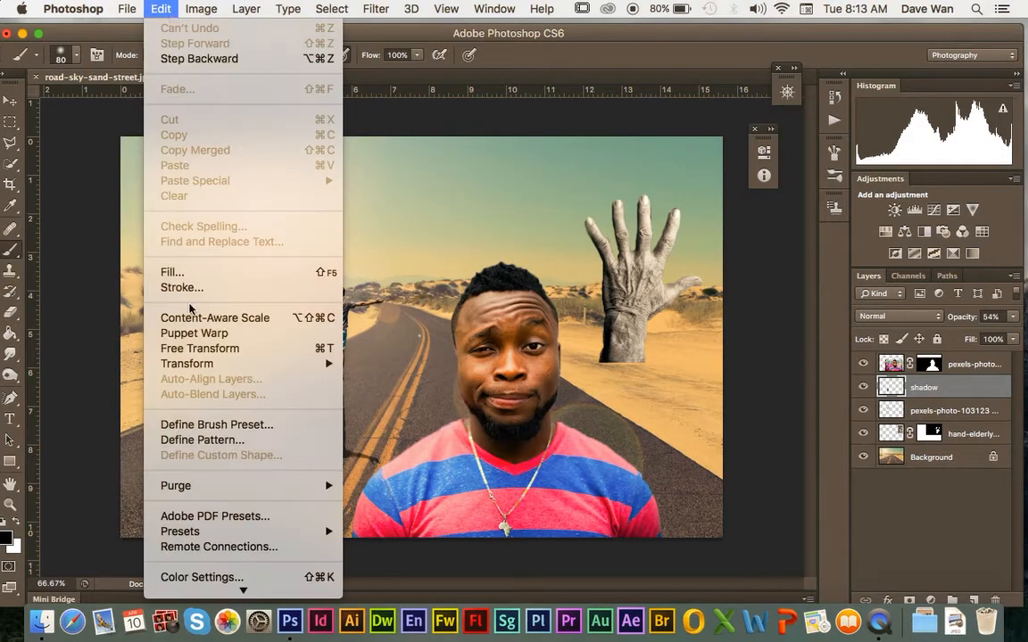
{"action": "mouse_move", "coordinate": [192, 365]}
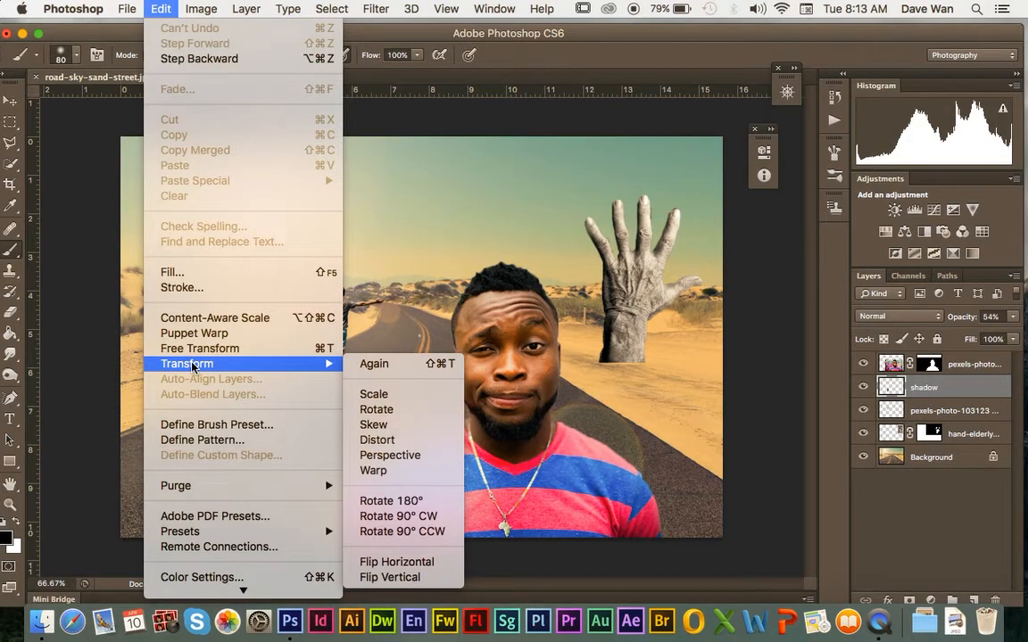
{"action": "left_click", "coordinate": [382, 427]}
{"action": "left_click_drag", "start_coordinate": [381, 472], "coordinate": [362, 428]}
{"action": "key", "text": "super+z"}
- Skew the shadow layer about 45° away from the sun with its width at about 145%, and apply the transform
{"action": "left_click", "coordinate": [165, 12]}
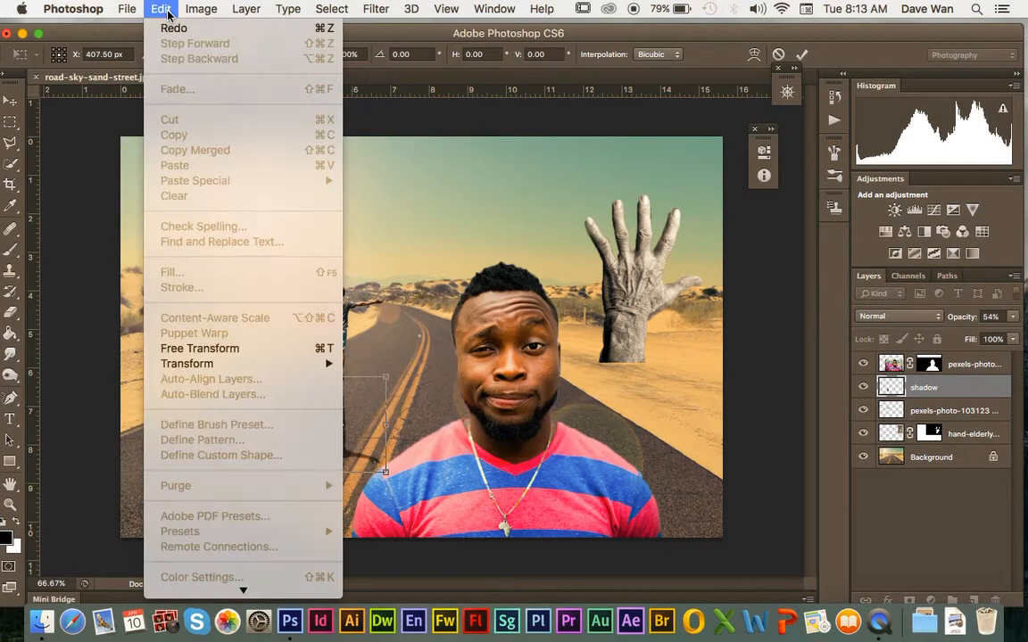
{"action": "mouse_move", "coordinate": [201, 363]}
{"action": "left_click", "coordinate": [169, 8]}
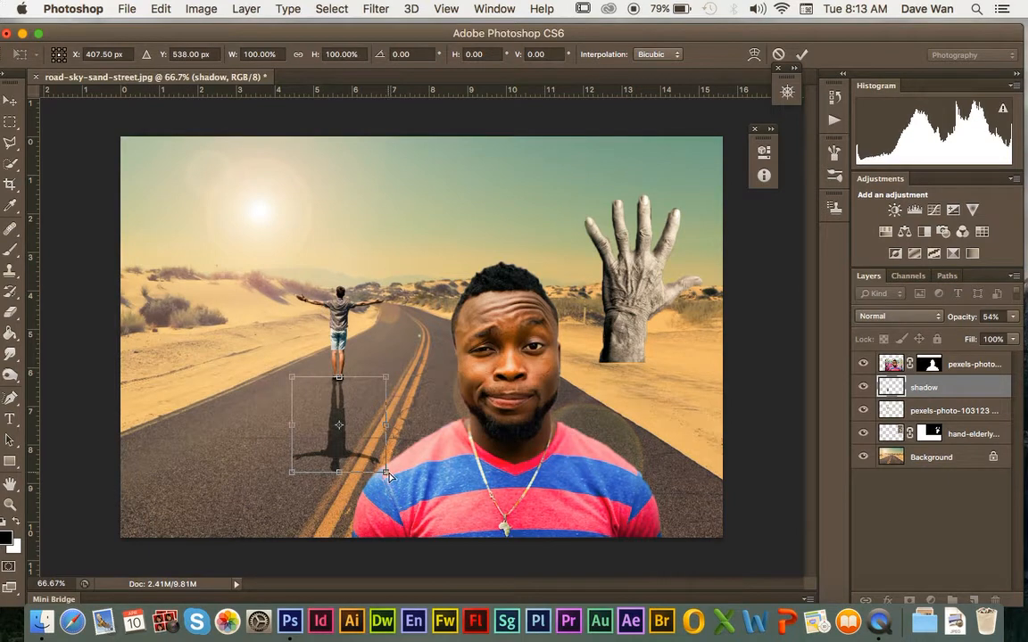
{"action": "left_click_drag", "start_coordinate": [389, 477], "coordinate": [469, 451]}
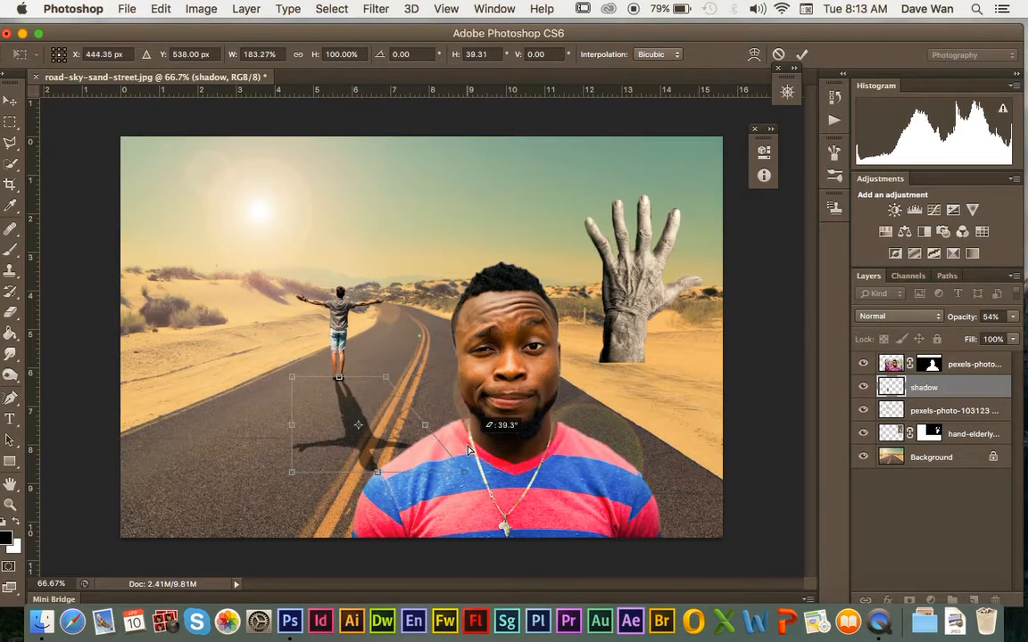
{"action": "mouse_move", "coordinate": [385, 377]}
{"action": "left_mouse_down"}
{"action": "mouse_move", "coordinate": [403, 378]}
{"action": "mouse_move", "coordinate": [387, 378]}
{"action": "left_mouse_up"}
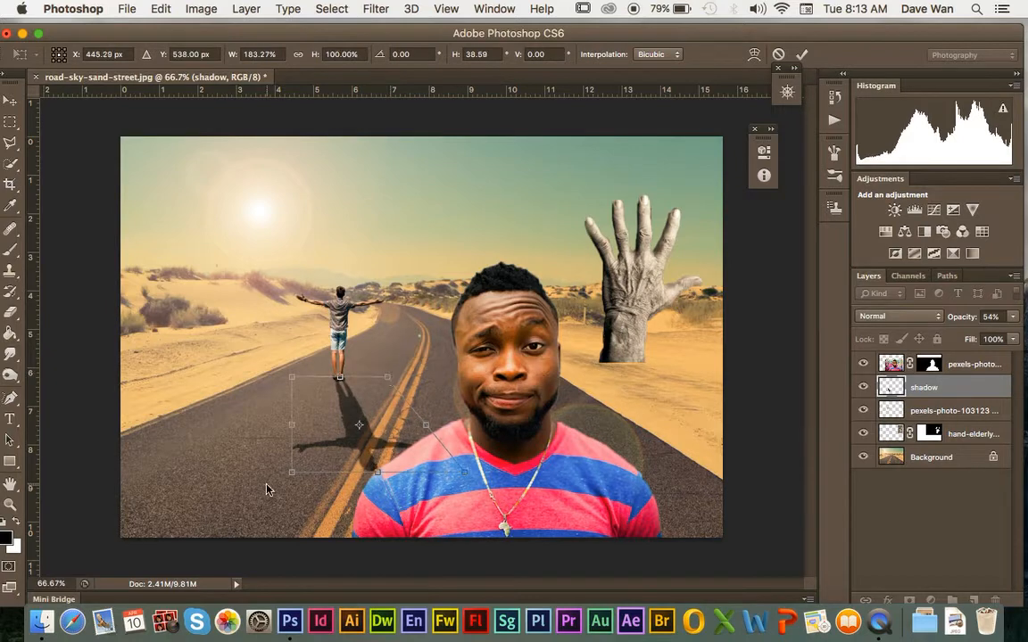
{"action": "left_click_drag", "start_coordinate": [293, 479], "coordinate": [328, 479]}
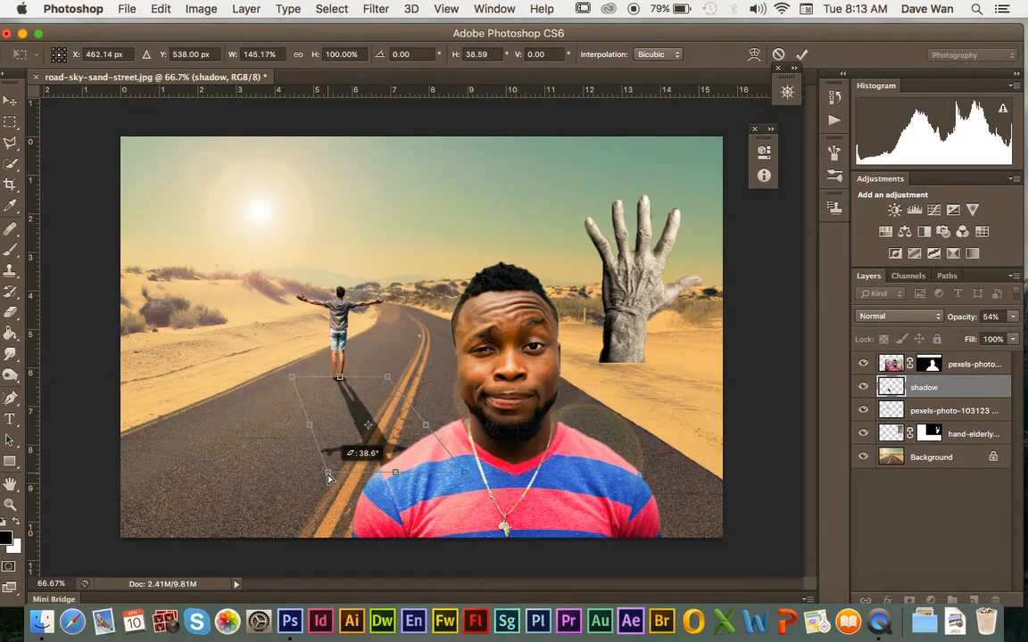
{"action": "mouse_move", "coordinate": [396, 474]}
{"action": "left_mouse_down"}
{"action": "mouse_move", "coordinate": [399, 463]}
{"action": "mouse_move", "coordinate": [414, 465]}
{"action": "left_mouse_up"}
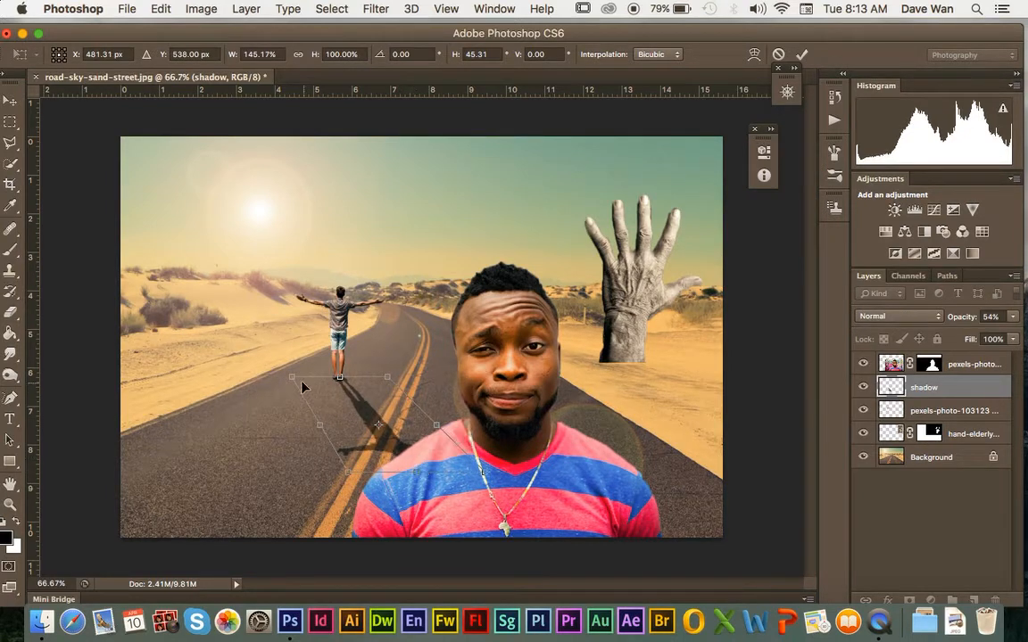
{"action": "left_click_drag", "start_coordinate": [300, 386], "coordinate": [301, 388]}
{"action": "key", "text": "Return"}
- Shorten the shadow to about 67% of its height from the far end and nudge it down slightly below the man's feet
{"action": "key", "text": "ctrl+t"}
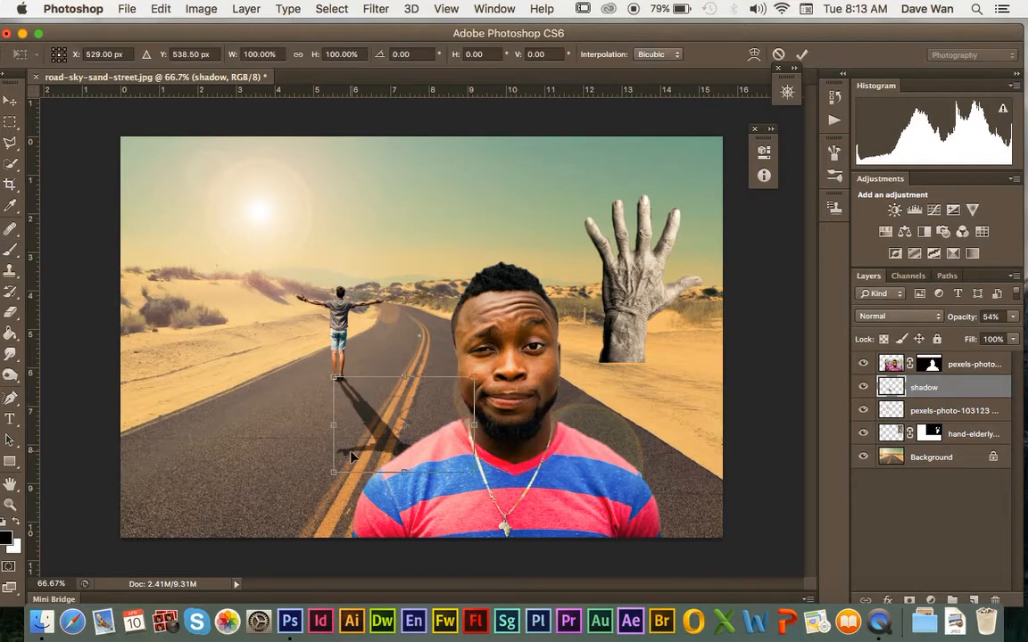
{"action": "left_click_drag", "start_coordinate": [402, 483], "coordinate": [406, 441]}
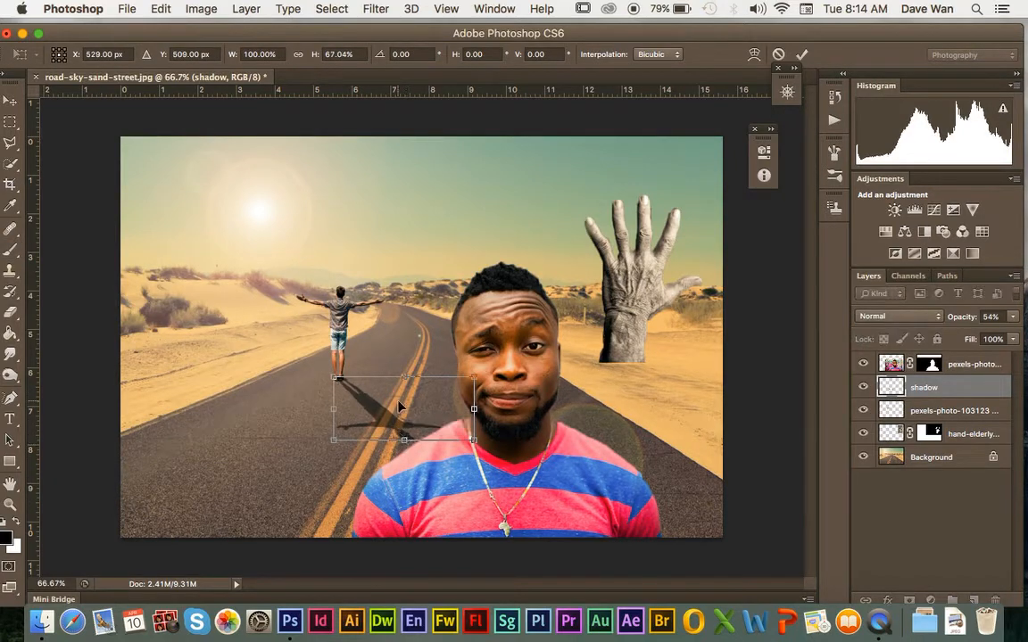
{"action": "key", "text": "Return"}
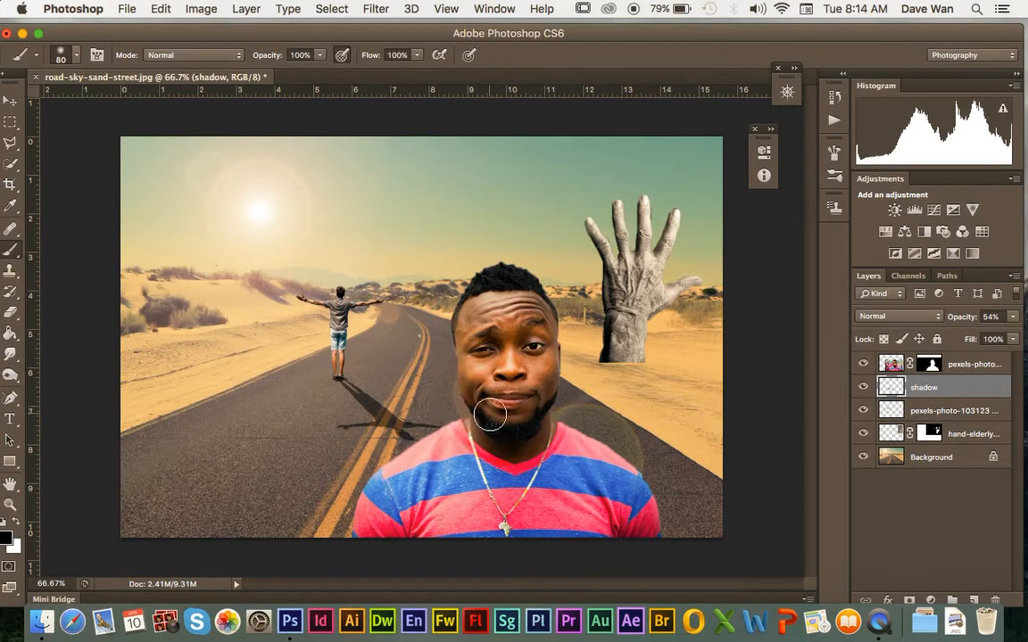
{"action": "key", "text": "super+t"}
{"action": "left_click_drag", "start_coordinate": [384, 409], "coordinate": [383, 413]}
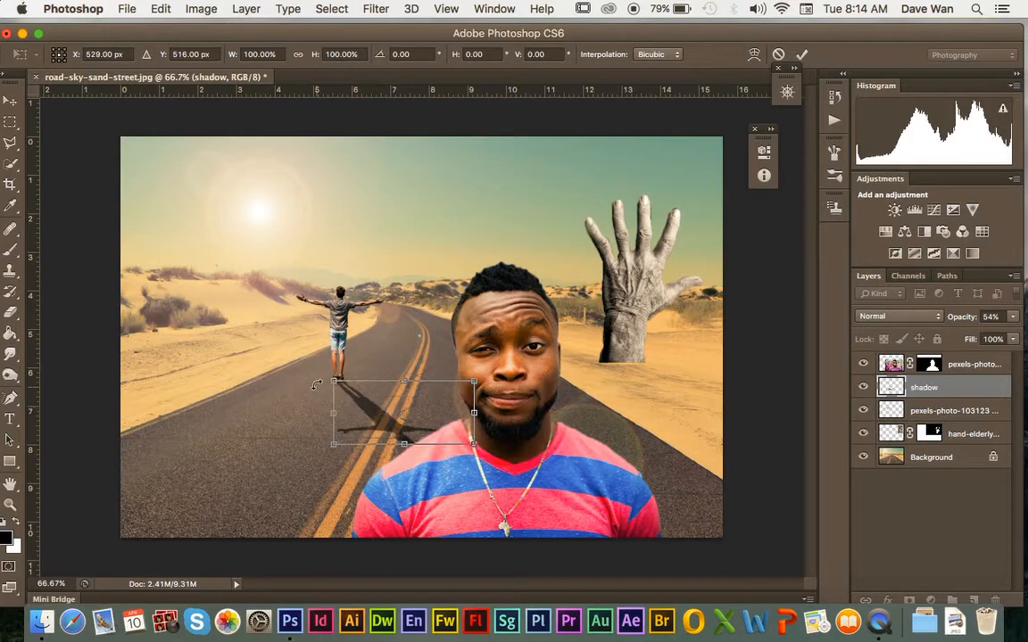
{"action": "key", "text": "Return"}
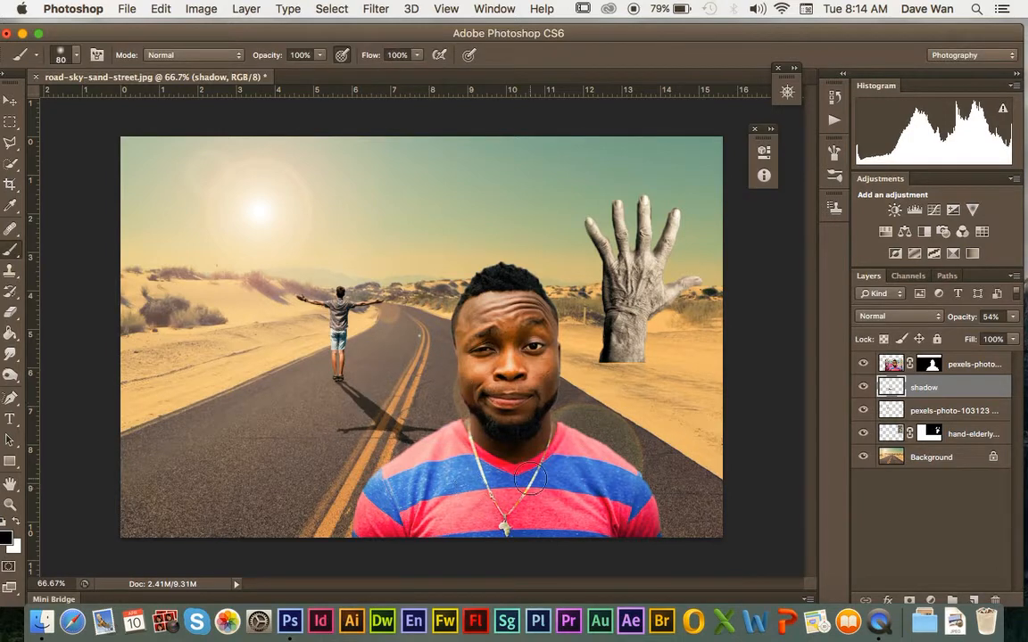
- Select the shadow layer together with the outstretched-arms man's layer, scale both down slightly and place them farther back along the road's left edge
{"action": "left_click", "coordinate": [922, 418], "text": "shift"}
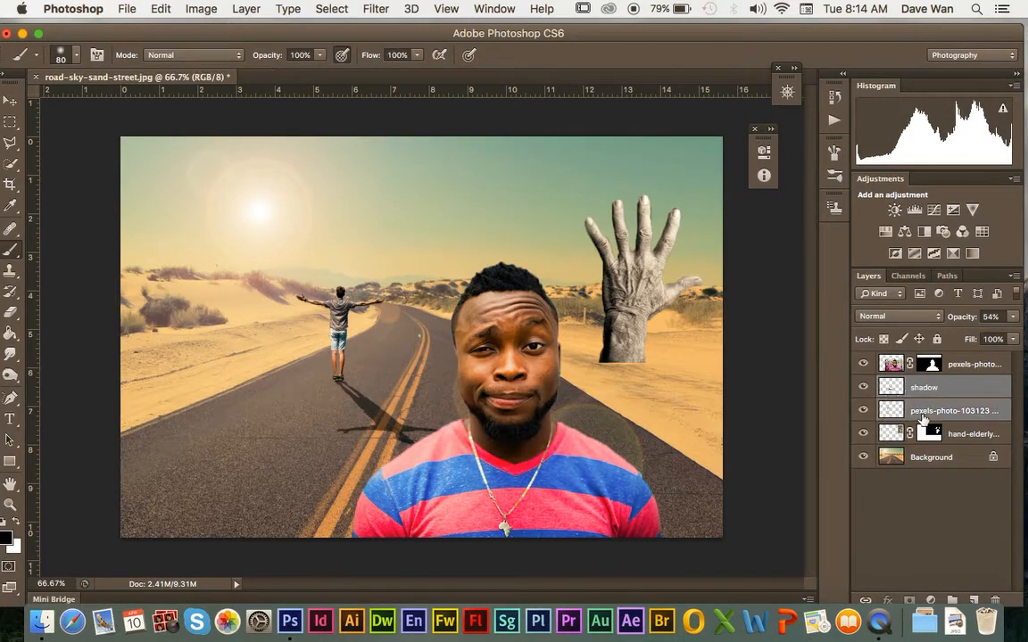
{"action": "left_click", "coordinate": [922, 417]}
{"action": "left_click", "coordinate": [901, 434]}
{"action": "left_click", "coordinate": [921, 389]}
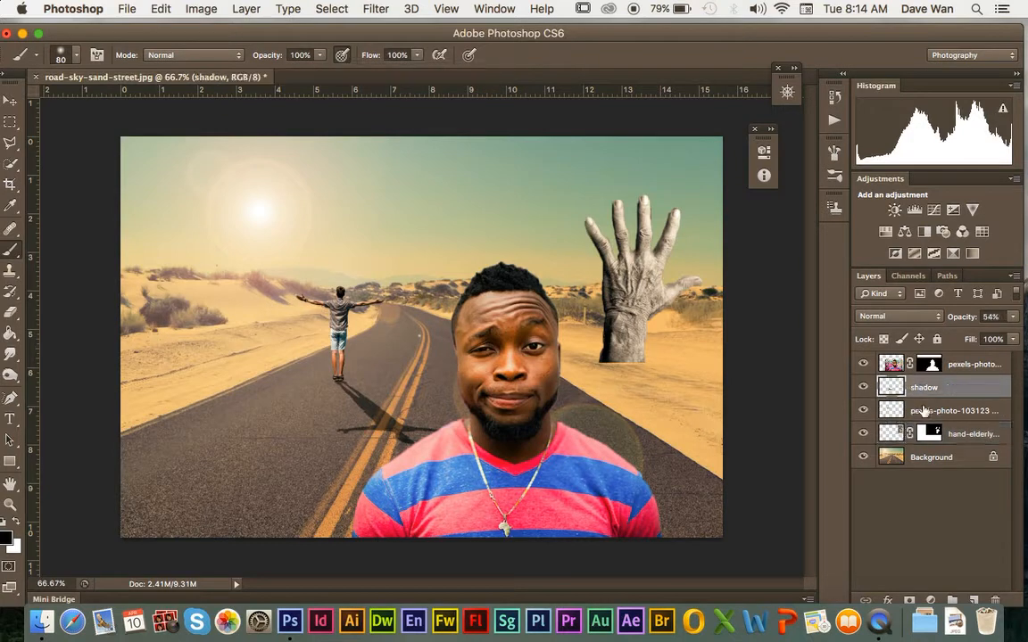
{"action": "left_click", "coordinate": [927, 410], "text": "shift"}
{"action": "left_click", "coordinate": [10, 100]}
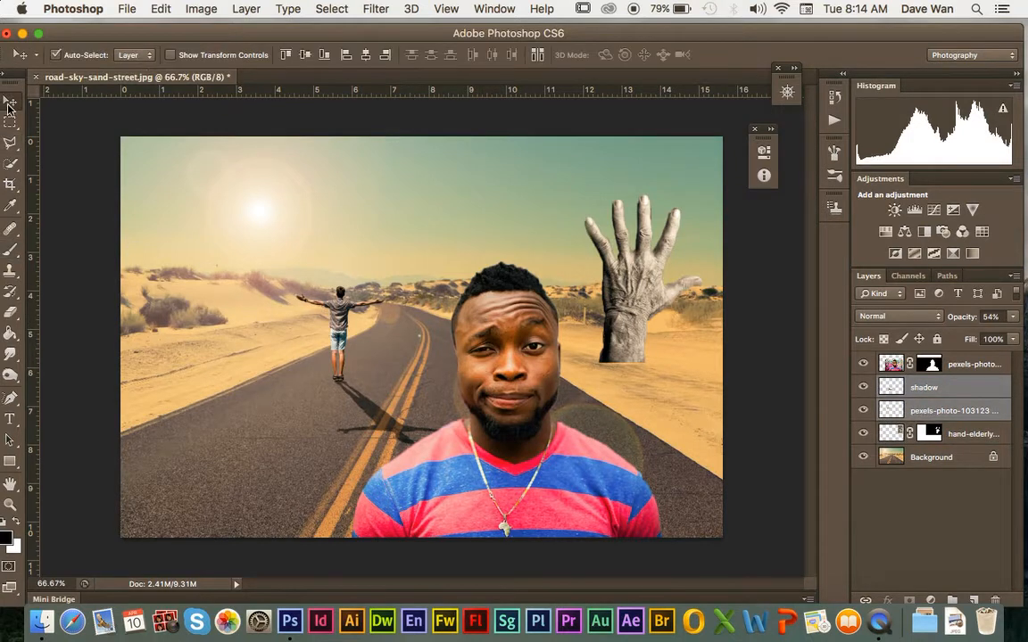
{"action": "left_click_drag", "start_coordinate": [332, 373], "coordinate": [296, 367]}
{"action": "key", "text": "ctrl+t"}
{"action": "left_click_drag", "start_coordinate": [253, 285], "coordinate": [270, 300]}
{"action": "left_click_drag", "start_coordinate": [309, 348], "coordinate": [314, 331]}
{"action": "key", "text": "Return"}
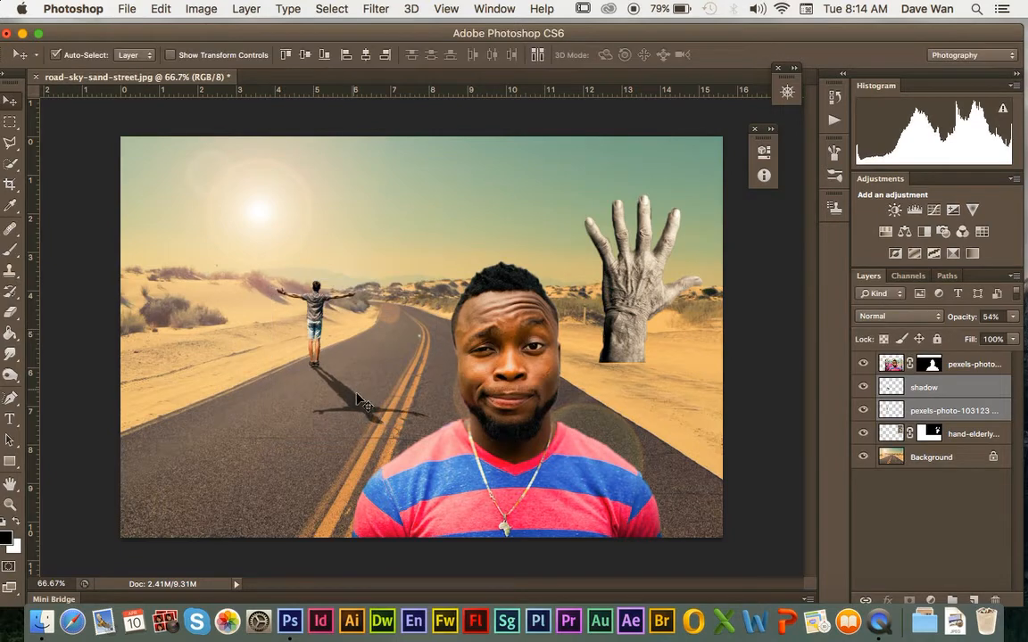
- Skew only the shadow layer, narrowing it to about 79% width with about 3° horizontal skew, and apply the transform
{"action": "left_click", "coordinate": [912, 415]}
{"action": "left_click", "coordinate": [924, 390]}
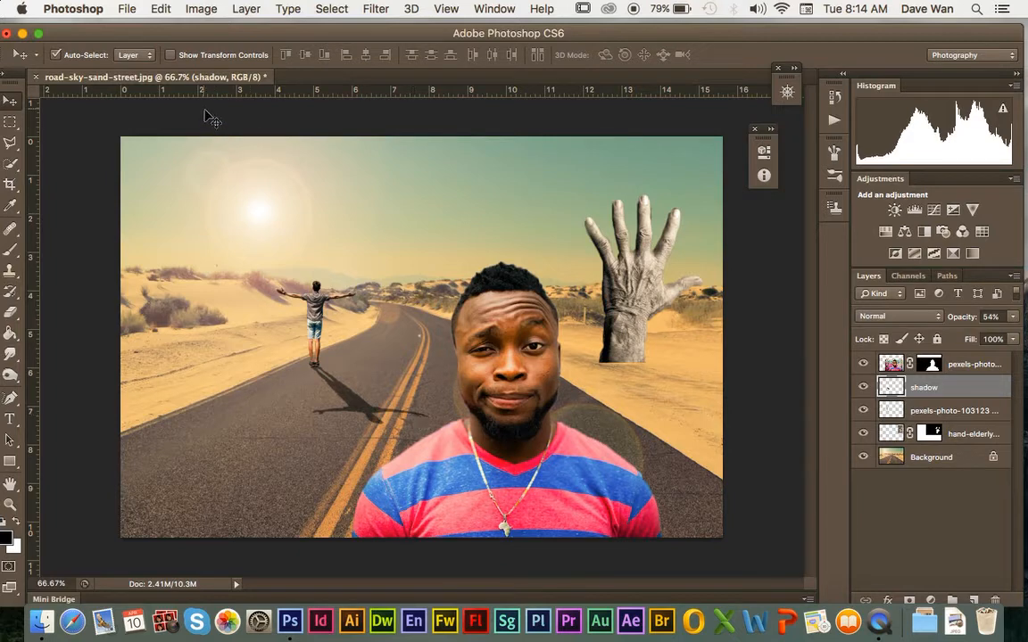
{"action": "left_click", "coordinate": [163, 9]}
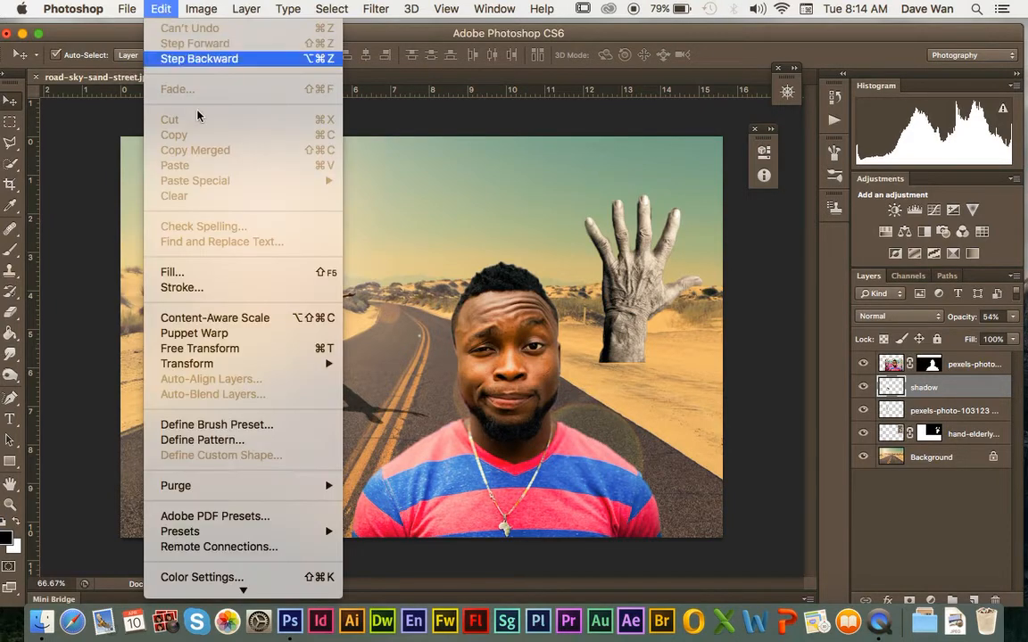
{"action": "mouse_move", "coordinate": [261, 364]}
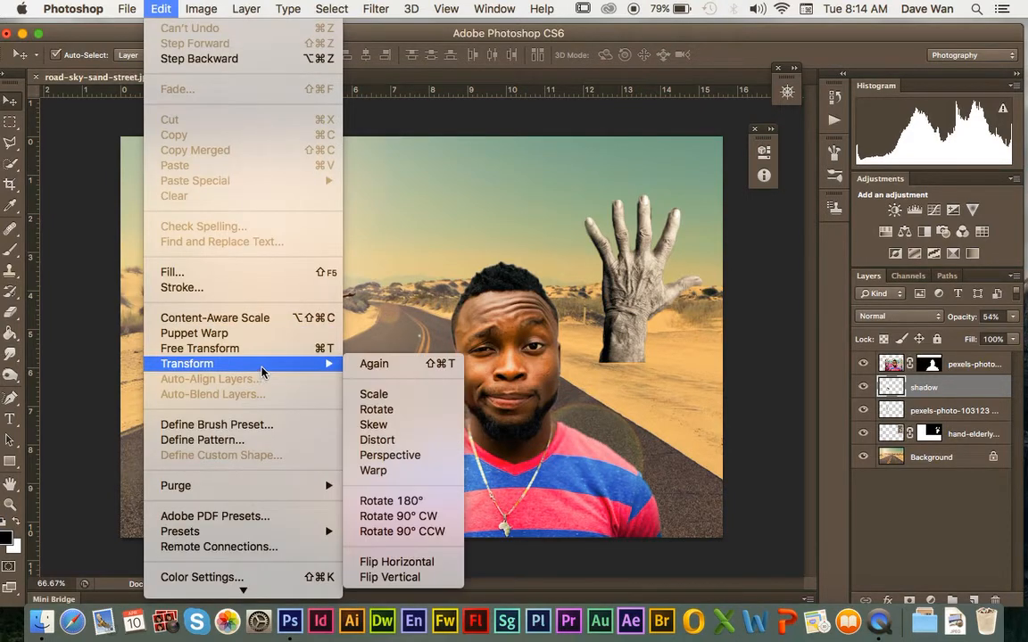
{"action": "left_click", "coordinate": [411, 425]}
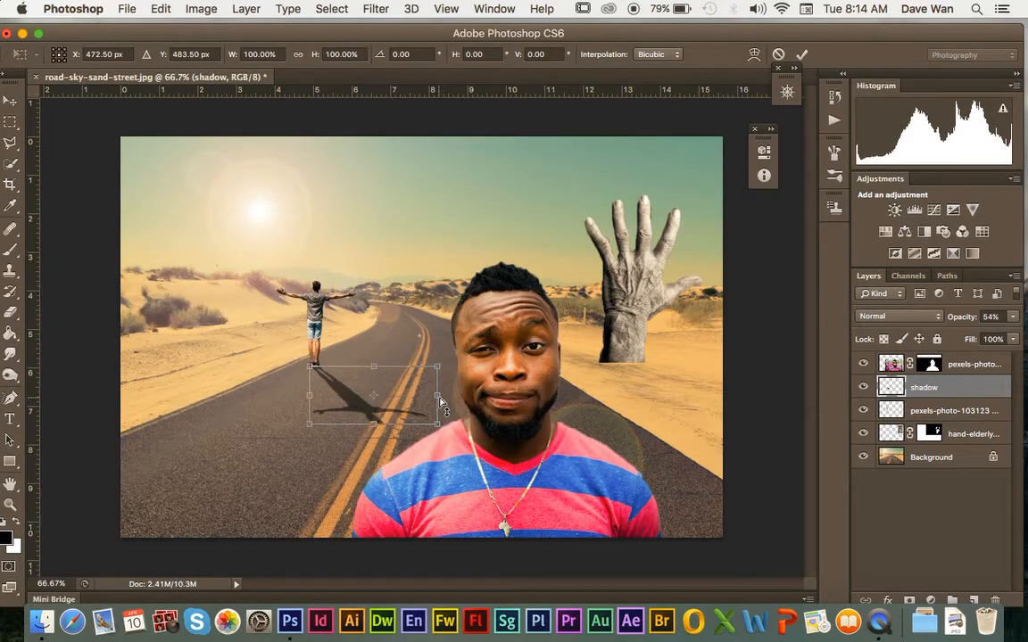
{"action": "left_click_drag", "start_coordinate": [440, 402], "coordinate": [410, 423]}
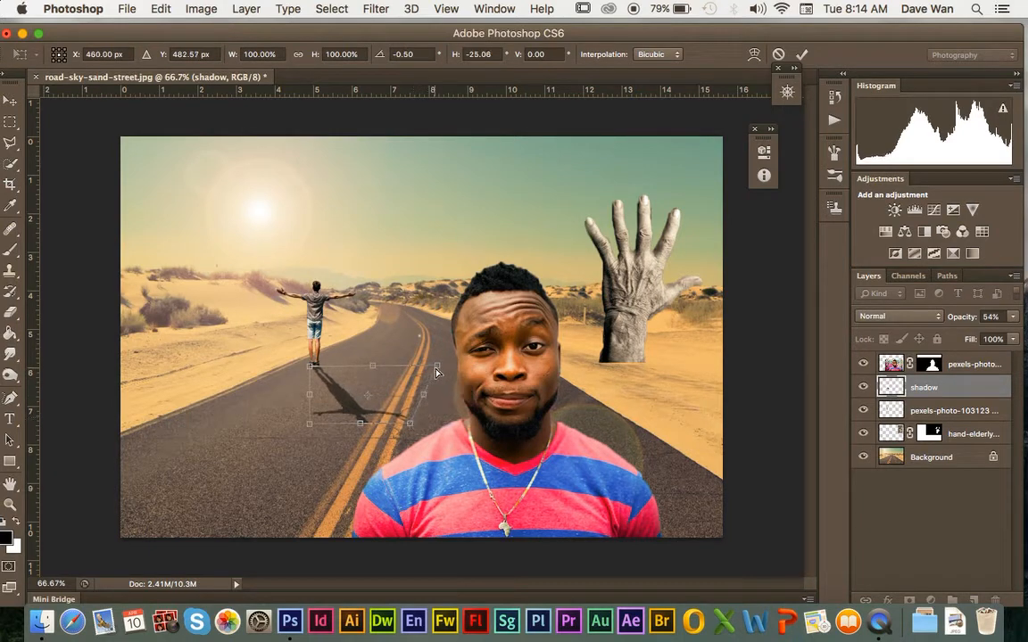
{"action": "left_click_drag", "start_coordinate": [436, 372], "coordinate": [408, 367]}
{"action": "key", "text": "v"}
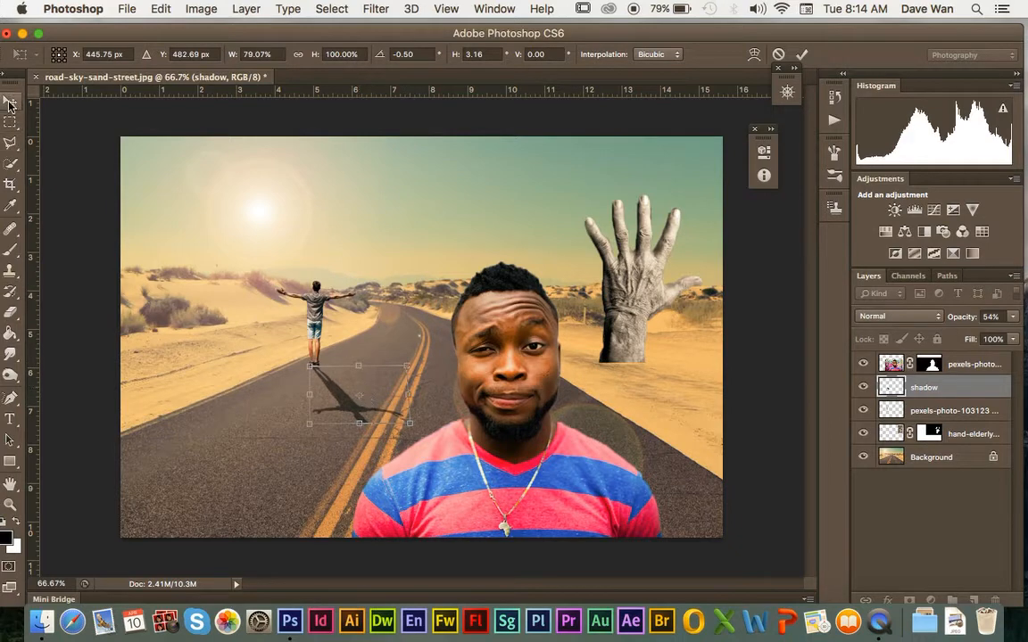
{"action": "left_click", "coordinate": [622, 237]}
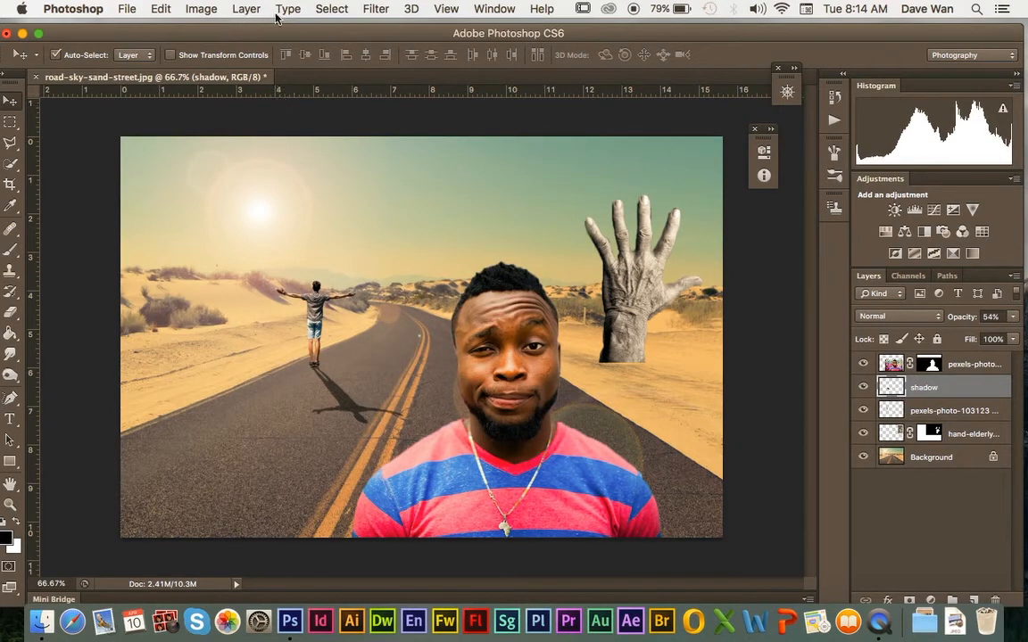
- Soften the shadow layer with a Gaussian Blur, lowering the radius slightly
{"action": "left_click", "coordinate": [370, 10]}
{"action": "mouse_move", "coordinate": [383, 195]}
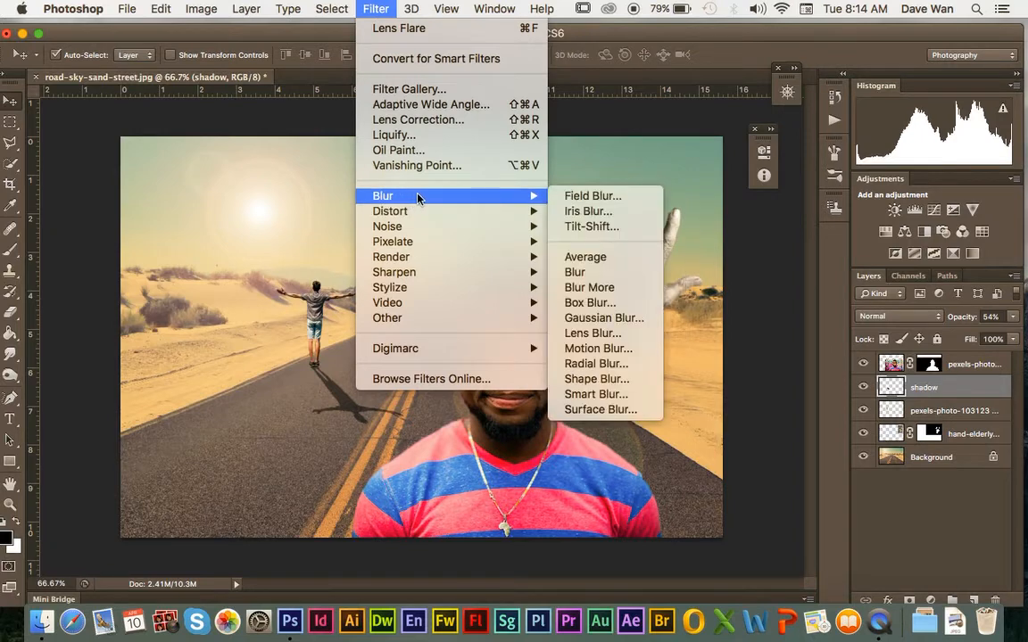
{"action": "left_click", "coordinate": [582, 311]}
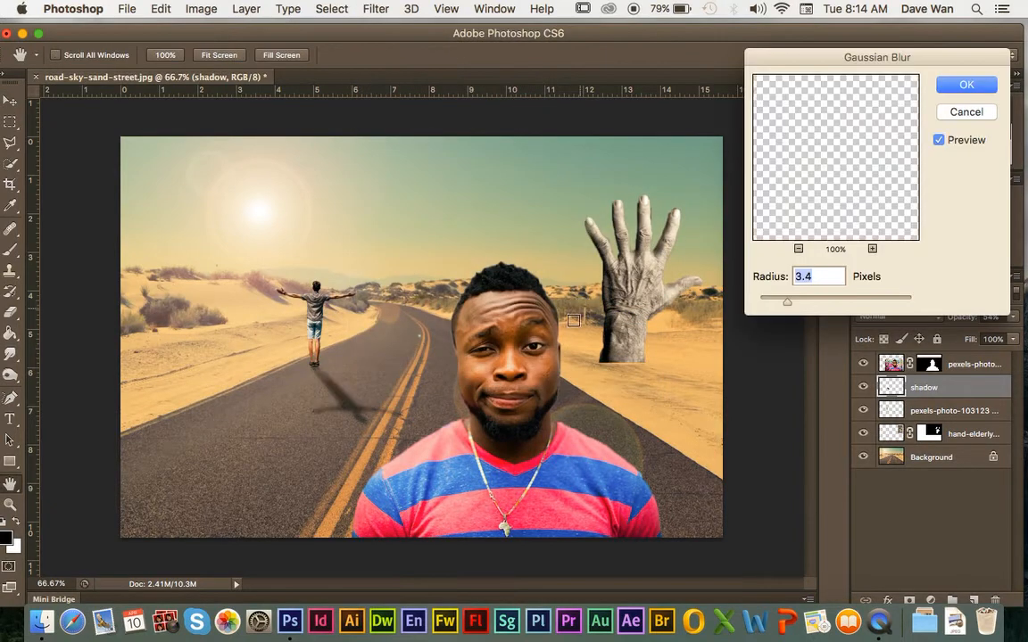
{"action": "left_click_drag", "start_coordinate": [787, 303], "coordinate": [783, 305]}
{"action": "left_click", "coordinate": [962, 85]}
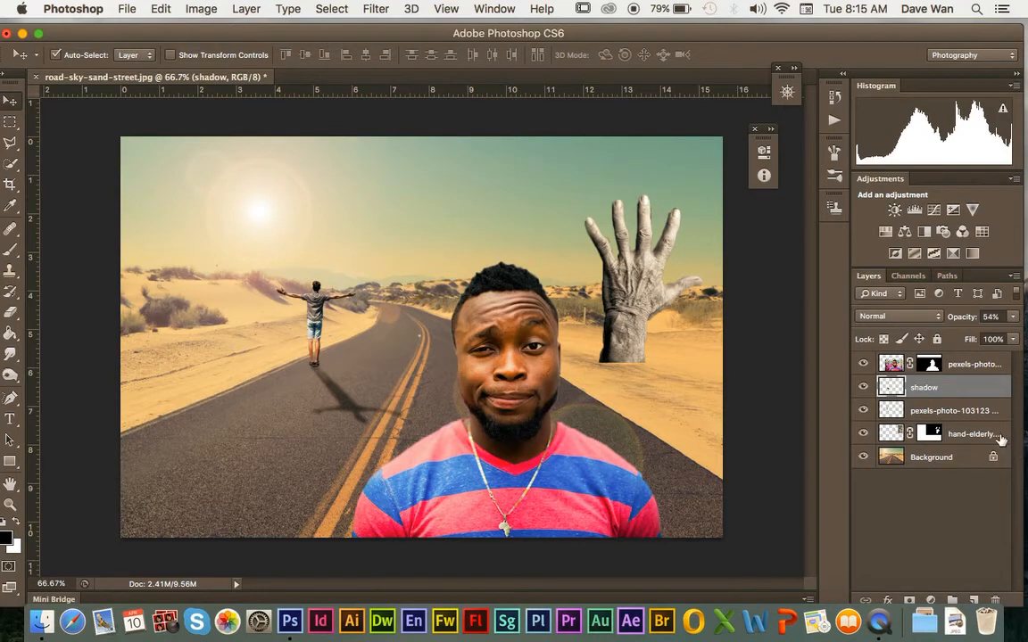
- Apply the elderly hand layer's mask permanently to its pixels and remove the mask
{"action": "left_click", "coordinate": [886, 433]}
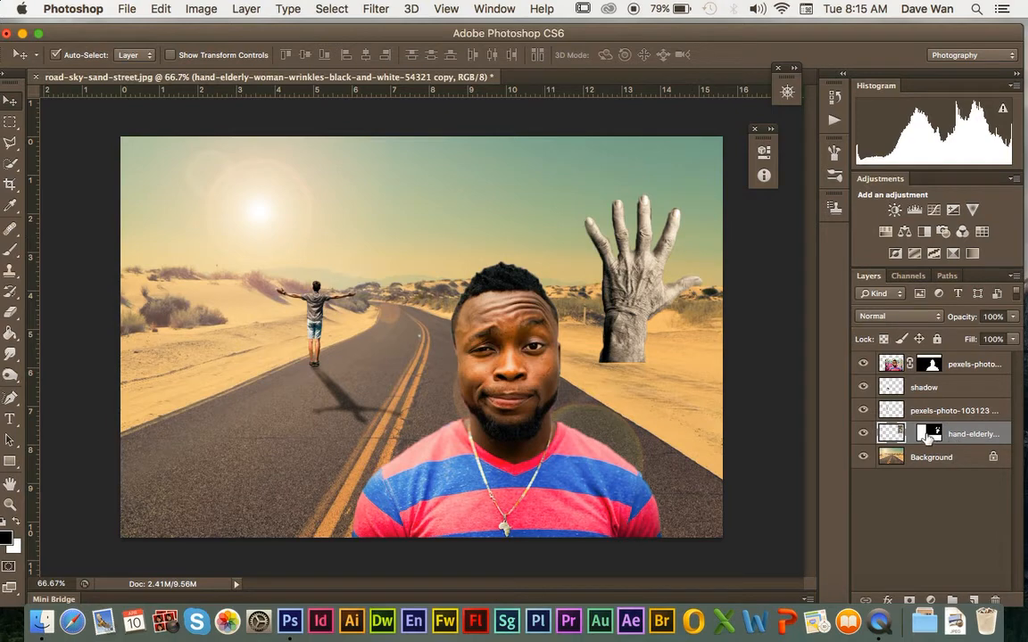
{"action": "left_click_drag", "start_coordinate": [929, 433], "coordinate": [995, 600]}
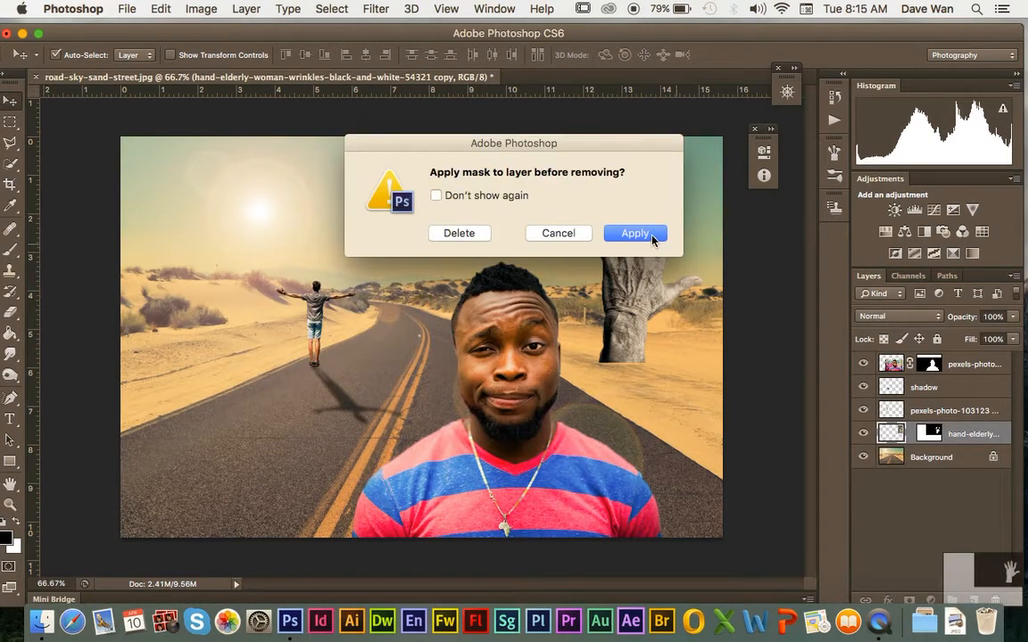
{"action": "left_click", "coordinate": [653, 235]}
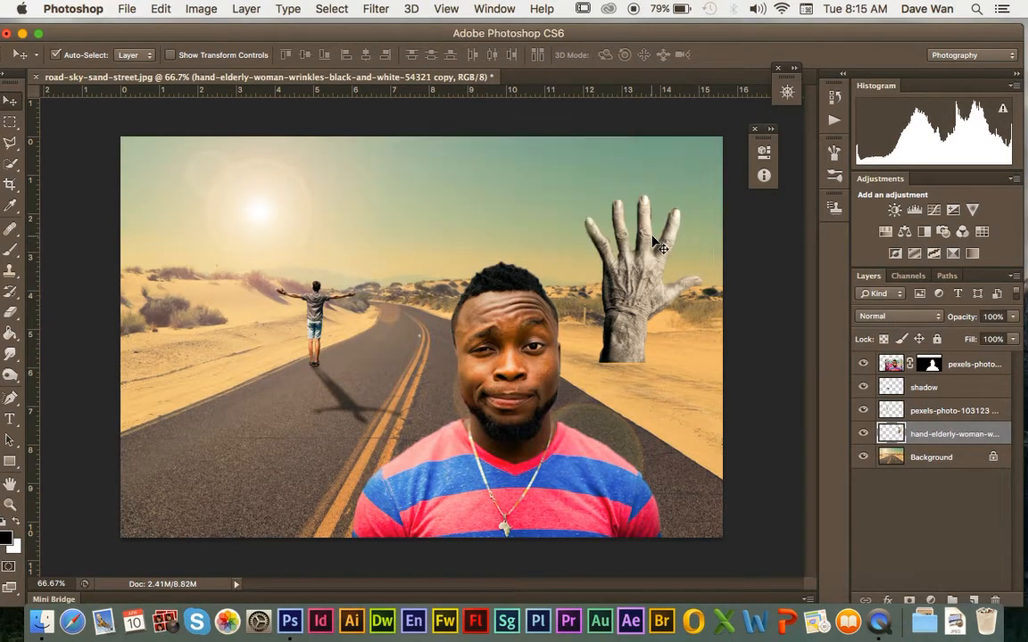
- Duplicate the masked-out elderly hand layer under the default copy name
{"action": "right_click", "coordinate": [944, 435]}
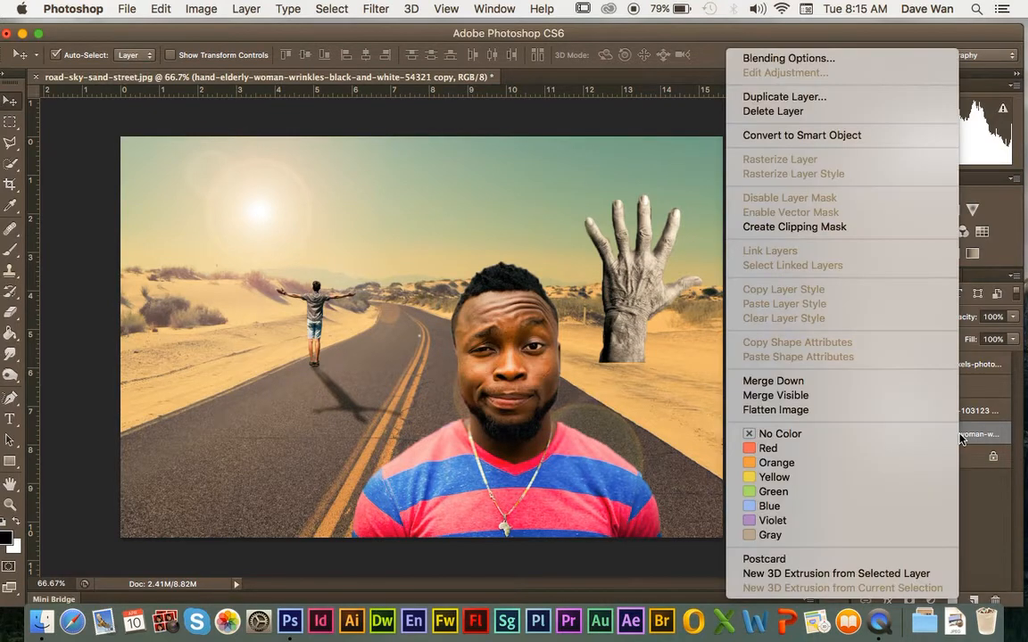
{"action": "left_click", "coordinate": [808, 100]}
{"action": "left_click", "coordinate": [655, 241]}
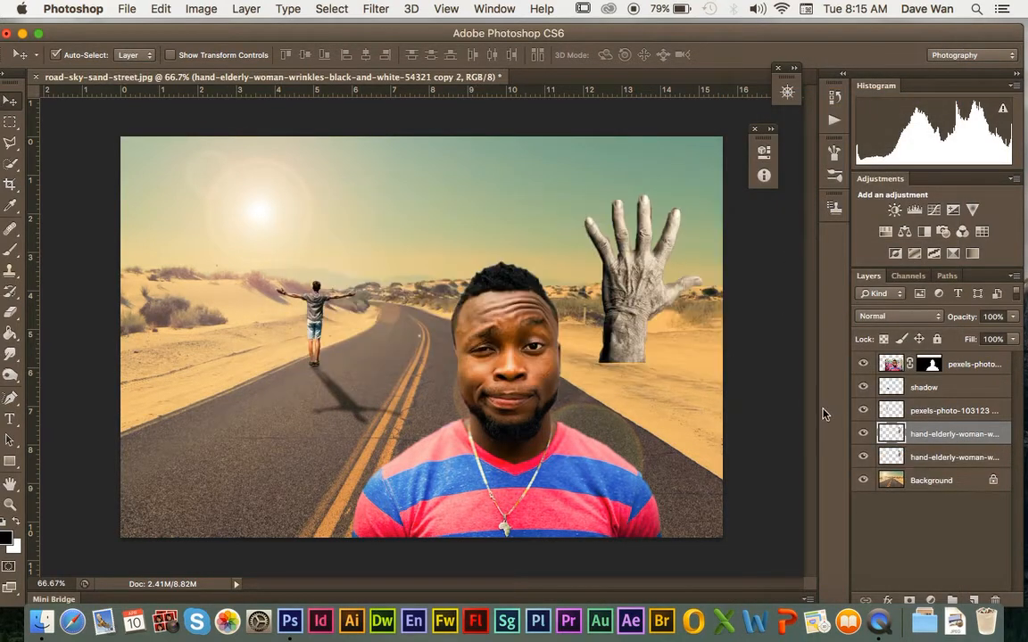
- Move the elderly hand copy beside the man with outstretched arms and flip it to -100% width and height, applying the transform
{"action": "left_click_drag", "start_coordinate": [632, 337], "coordinate": [348, 337]}
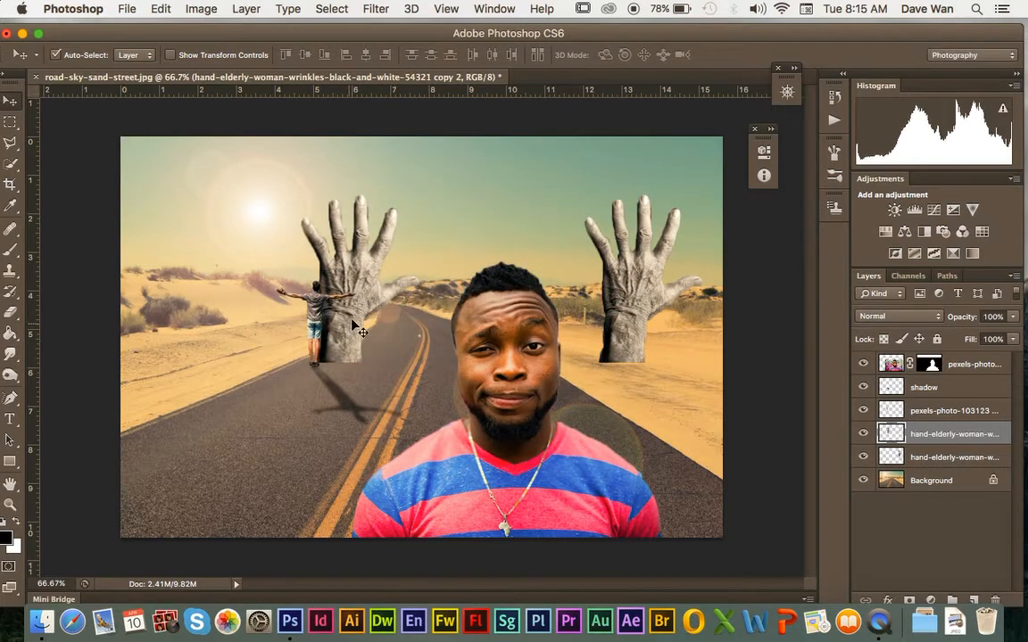
{"action": "key", "text": "ctrl+t"}
{"action": "left_click_drag", "start_coordinate": [278, 159], "coordinate": [409, 314]}
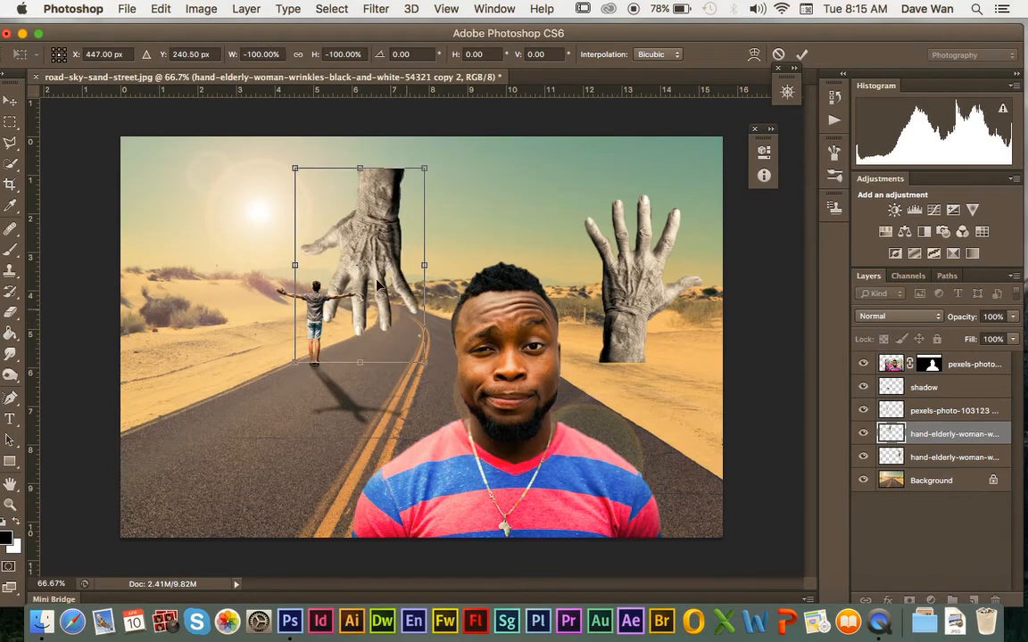
{"action": "mouse_move", "coordinate": [367, 221]}
{"action": "left_mouse_down"}
{"action": "mouse_move", "coordinate": [609, 424]}
{"action": "mouse_move", "coordinate": [343, 300]}
{"action": "mouse_move", "coordinate": [384, 221]}
{"action": "left_mouse_up"}
{"action": "key", "text": "Return"}
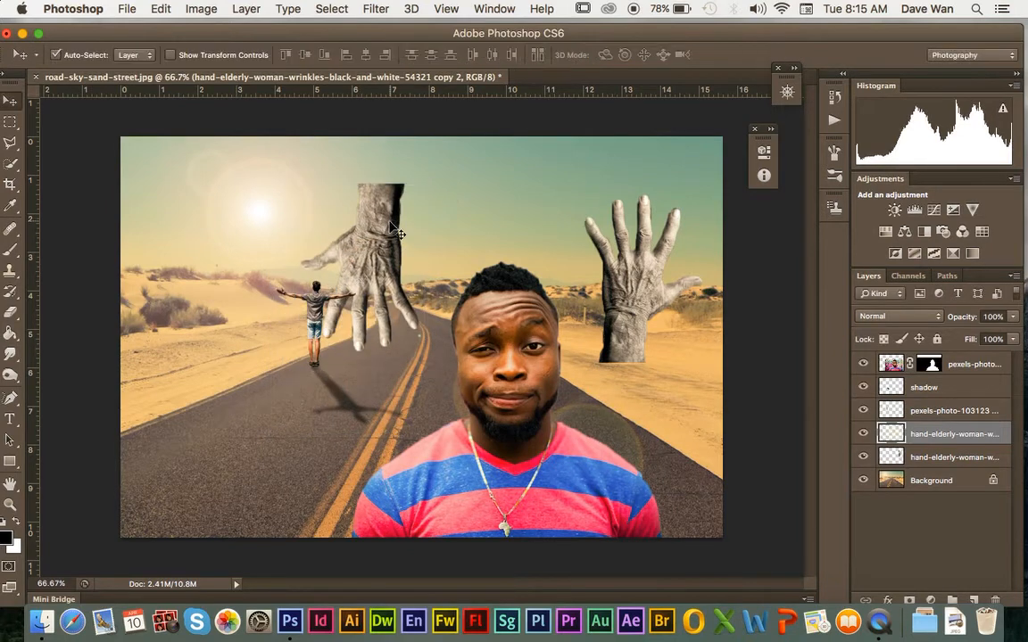
- Paint the upside-down hand copy entirely black with its transparent pixels locked, and unlock them again
{"action": "left_click", "coordinate": [883, 339]}
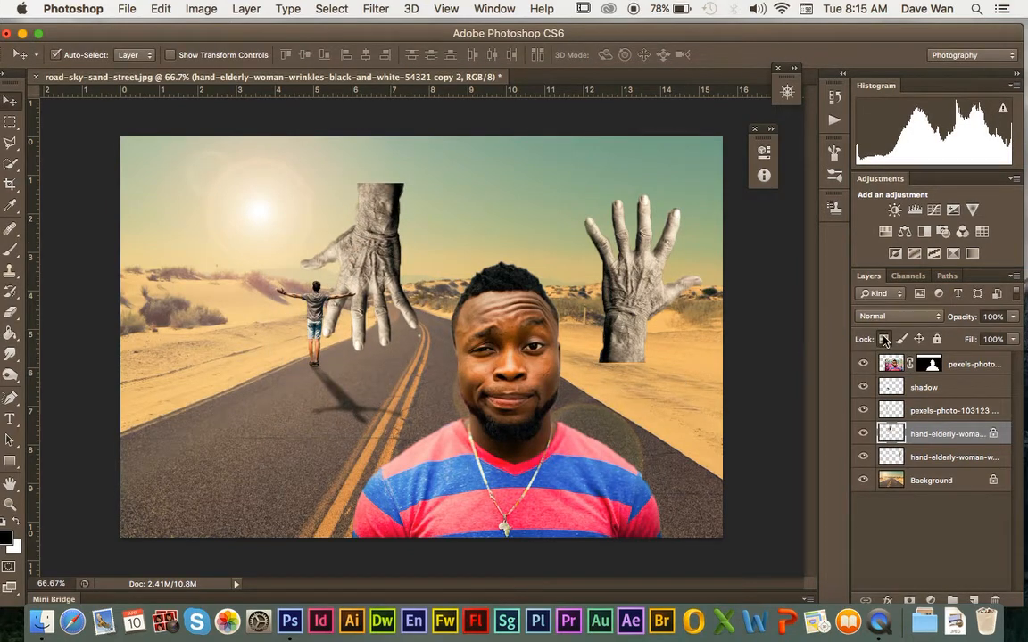
{"action": "left_click", "coordinate": [11, 249]}
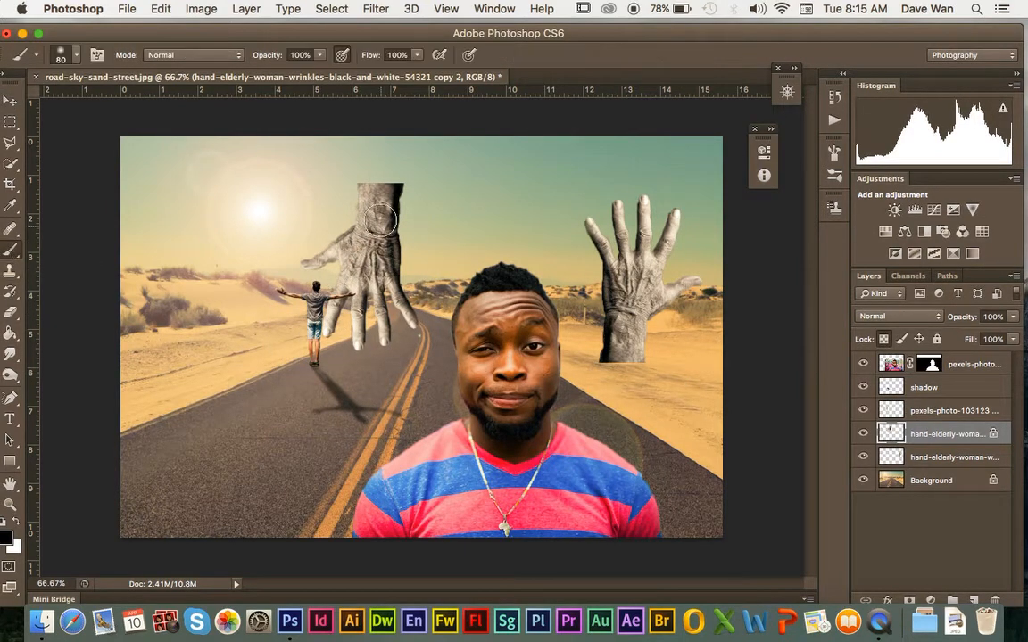
{"action": "mouse_move", "coordinate": [379, 219]}
{"action": "left_mouse_down"}
{"action": "mouse_move", "coordinate": [374, 359]}
{"action": "mouse_move", "coordinate": [396, 179]}
{"action": "mouse_move", "coordinate": [415, 421]}
{"action": "mouse_move", "coordinate": [347, 367]}
{"action": "mouse_move", "coordinate": [339, 329]}
{"action": "mouse_move", "coordinate": [308, 312]}
{"action": "left_mouse_up"}
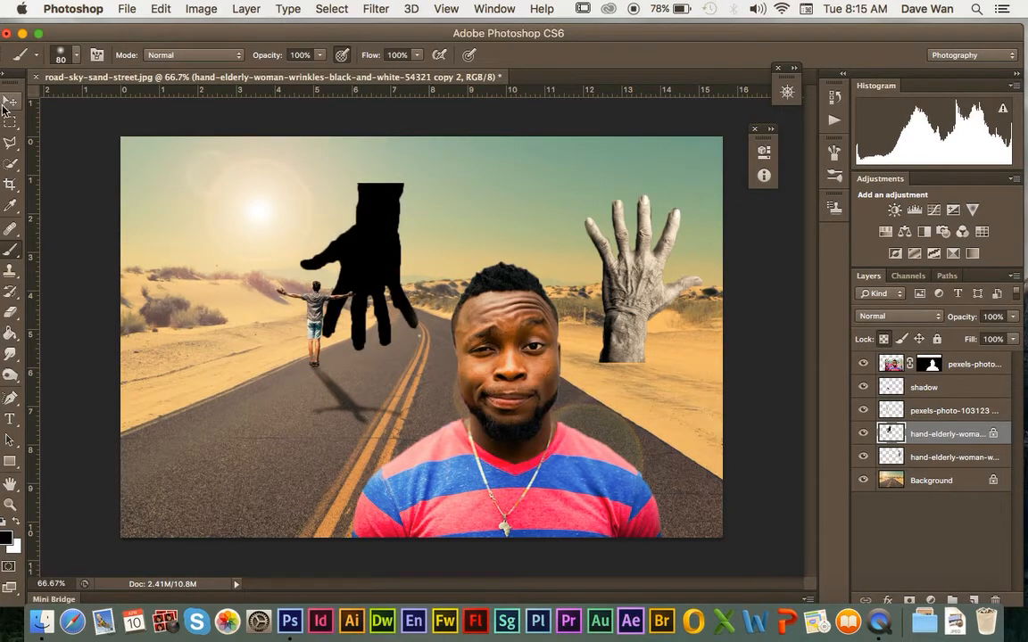
{"action": "left_click", "coordinate": [9, 102]}
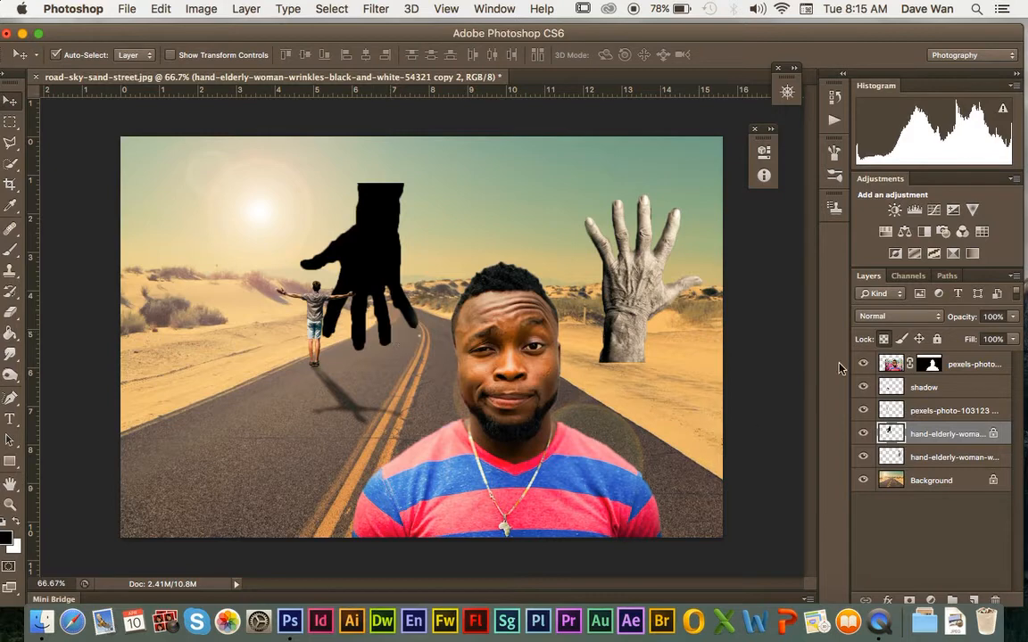
{"action": "left_click", "coordinate": [882, 340]}
- Place the black hand directly below the original hand's wrist and lower its layer opacity to 51%
{"action": "left_click_drag", "start_coordinate": [412, 276], "coordinate": [624, 446]}
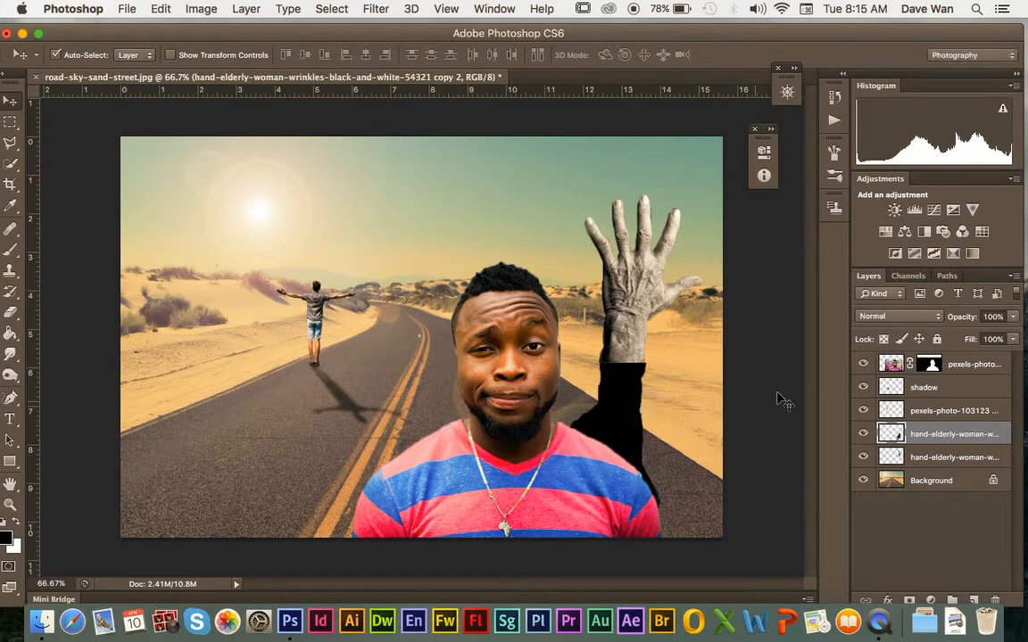
{"action": "left_click", "coordinate": [1012, 316]}
{"action": "left_click_drag", "start_coordinate": [988, 336], "coordinate": [977, 337]}
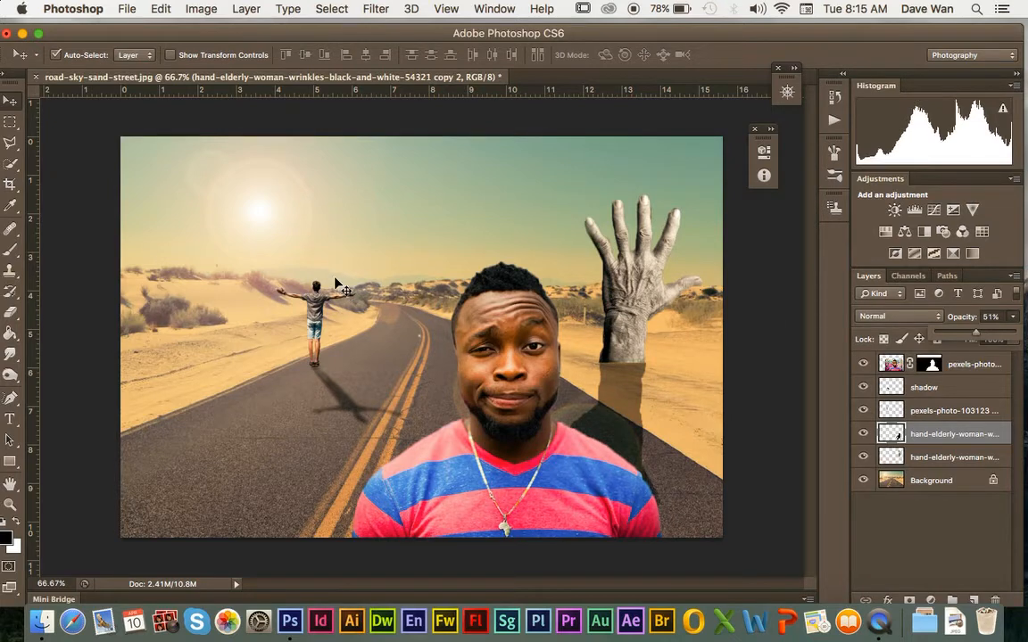
{"action": "left_click", "coordinate": [159, 8]}
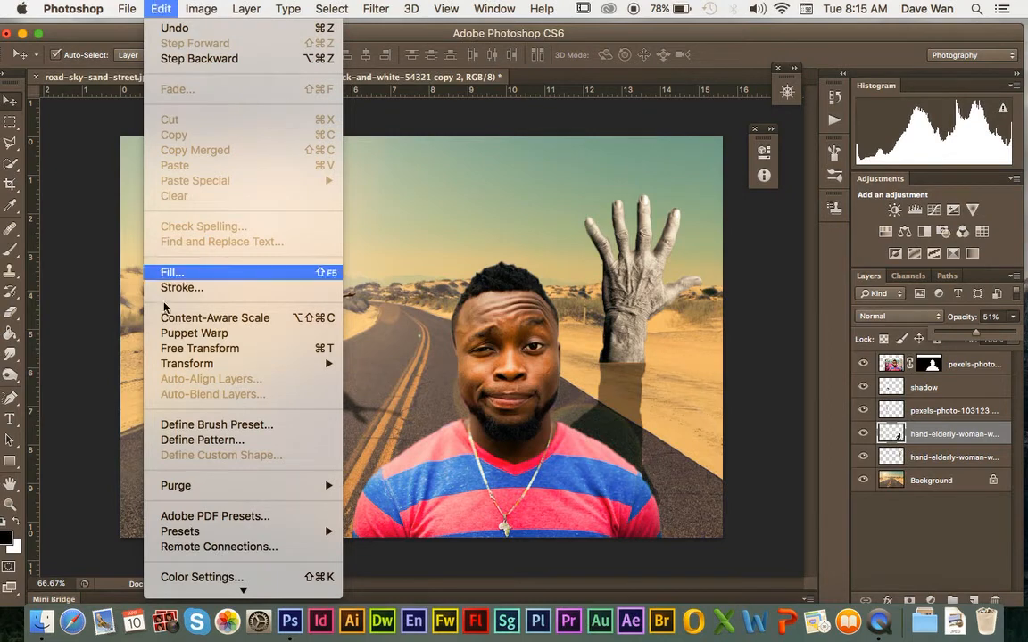
{"action": "mouse_move", "coordinate": [183, 364]}
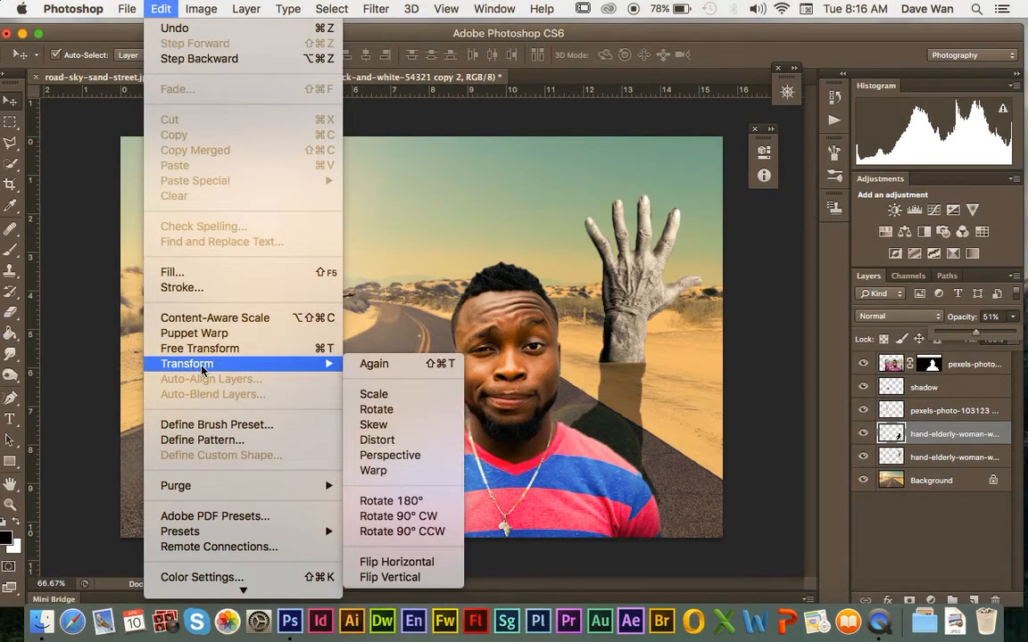
{"action": "left_click", "coordinate": [393, 427]}
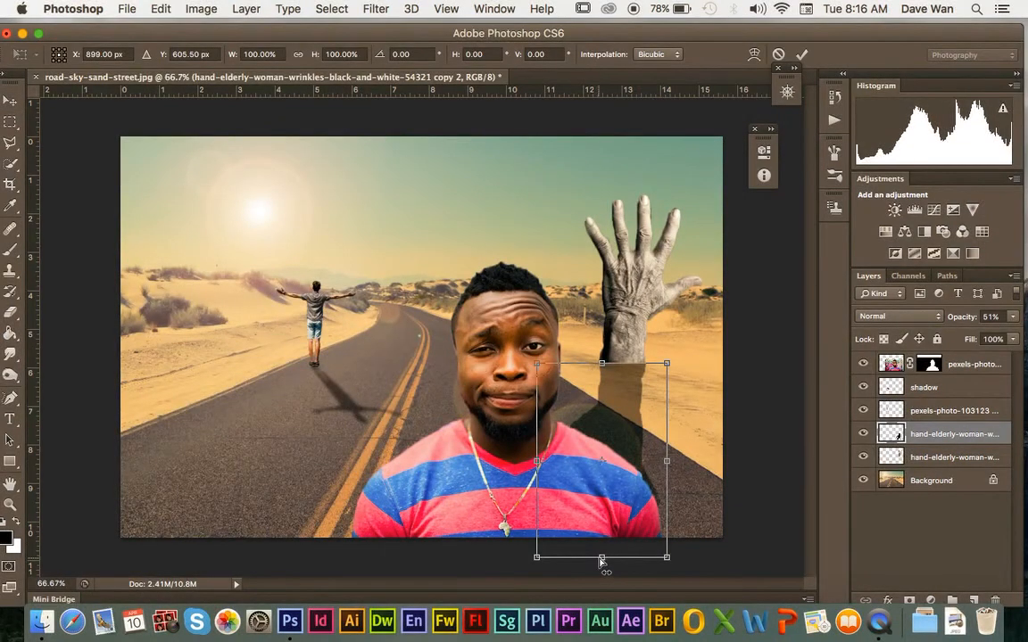
{"action": "left_click_drag", "start_coordinate": [601, 557], "coordinate": [604, 506]}
{"action": "key", "text": "super+z"}
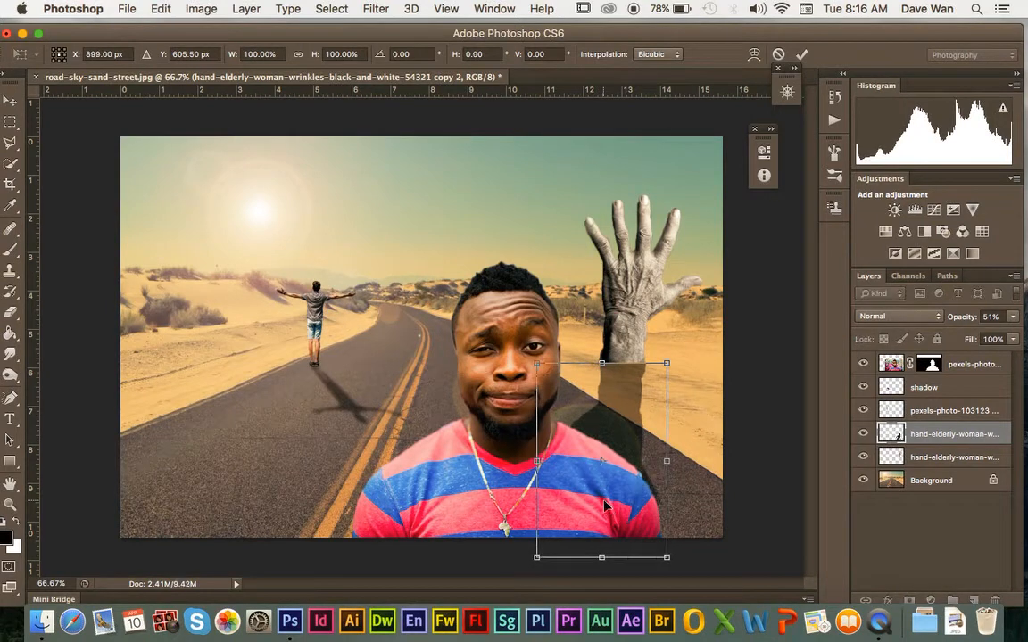
{"action": "left_click_drag", "start_coordinate": [666, 558], "coordinate": [686, 483]}
{"action": "key", "text": "super+z"}
{"action": "key", "text": "Return"}
- Squash the hand's shadow to about 70% height, keeping its upper edge at the wrist, and apply the transform
{"action": "key", "text": "super+t"}
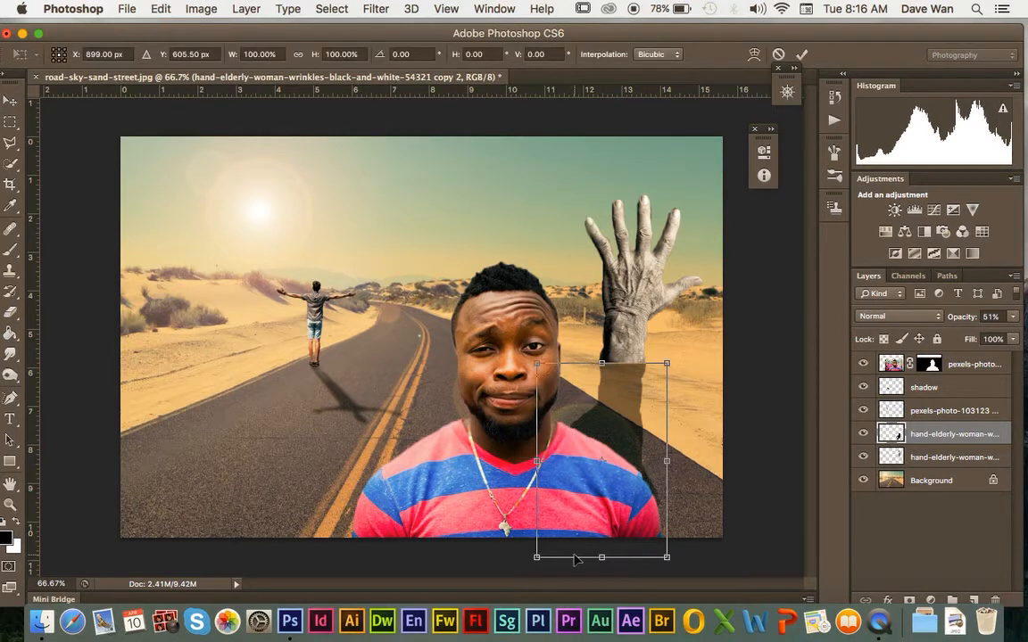
{"action": "left_click_drag", "start_coordinate": [601, 555], "coordinate": [602, 498]}
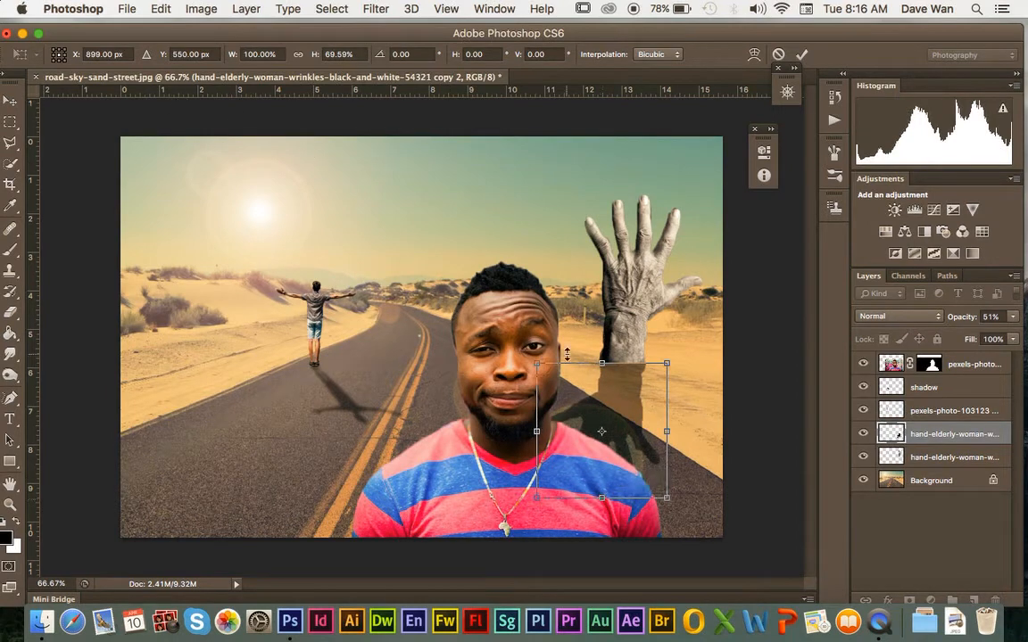
{"action": "key", "text": "Return"}
- Distort the hand's shadow to about 151% width, 65% height and 61° horizontal skew, and soften it with the last-used Gaussian Blur
{"action": "left_click", "coordinate": [160, 8]}
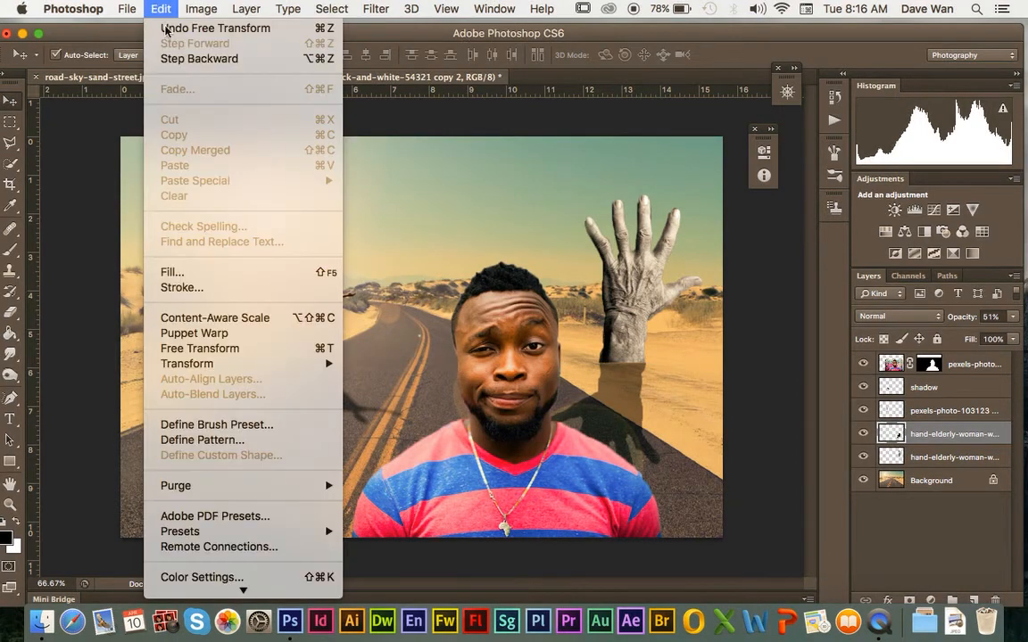
{"action": "mouse_move", "coordinate": [326, 363]}
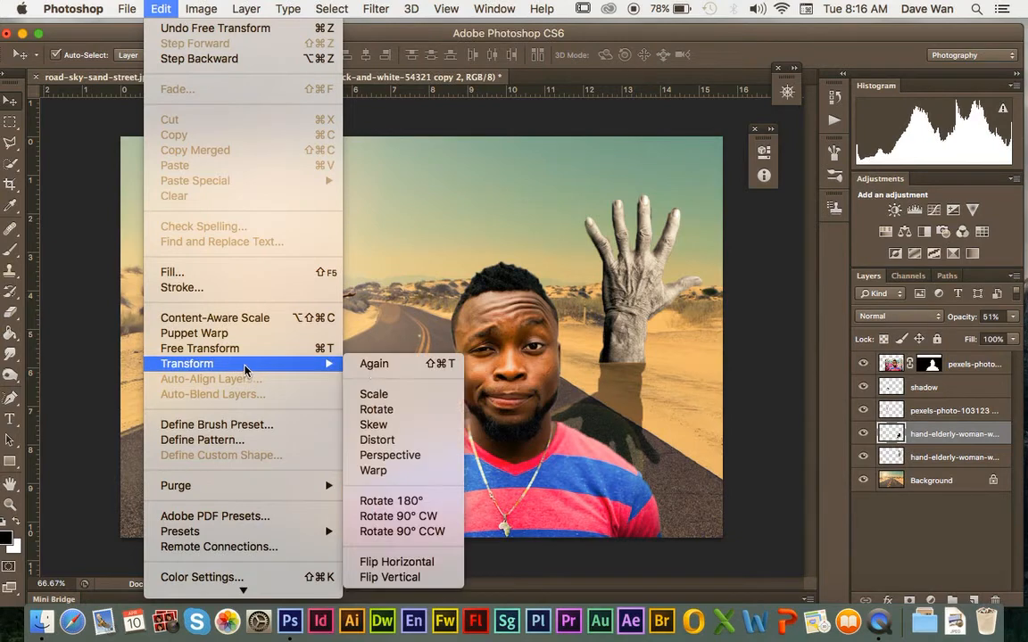
{"action": "left_click", "coordinate": [398, 439]}
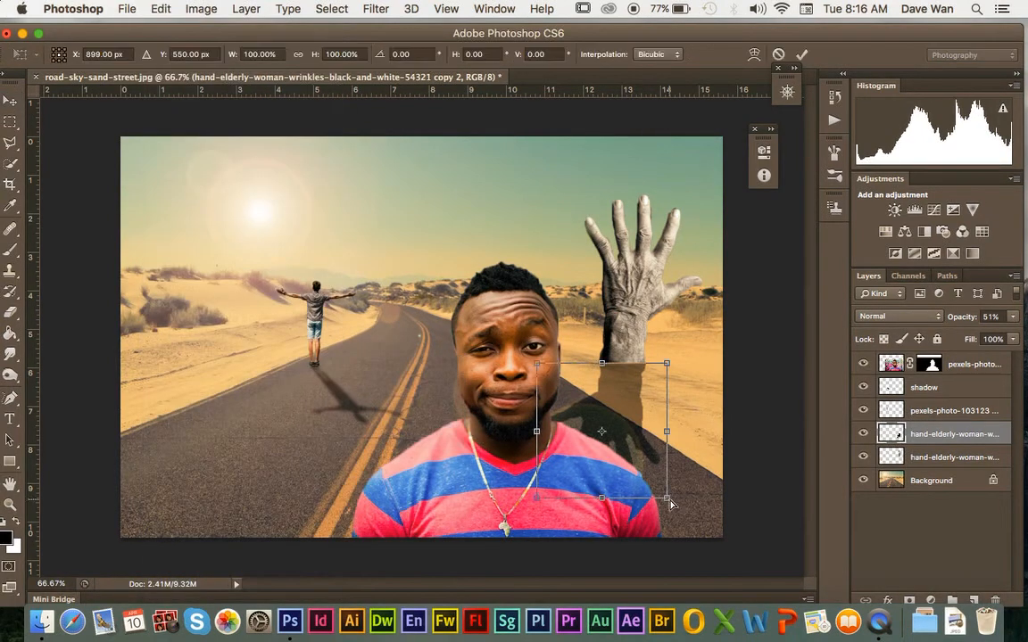
{"action": "left_click_drag", "start_coordinate": [669, 500], "coordinate": [812, 453]}
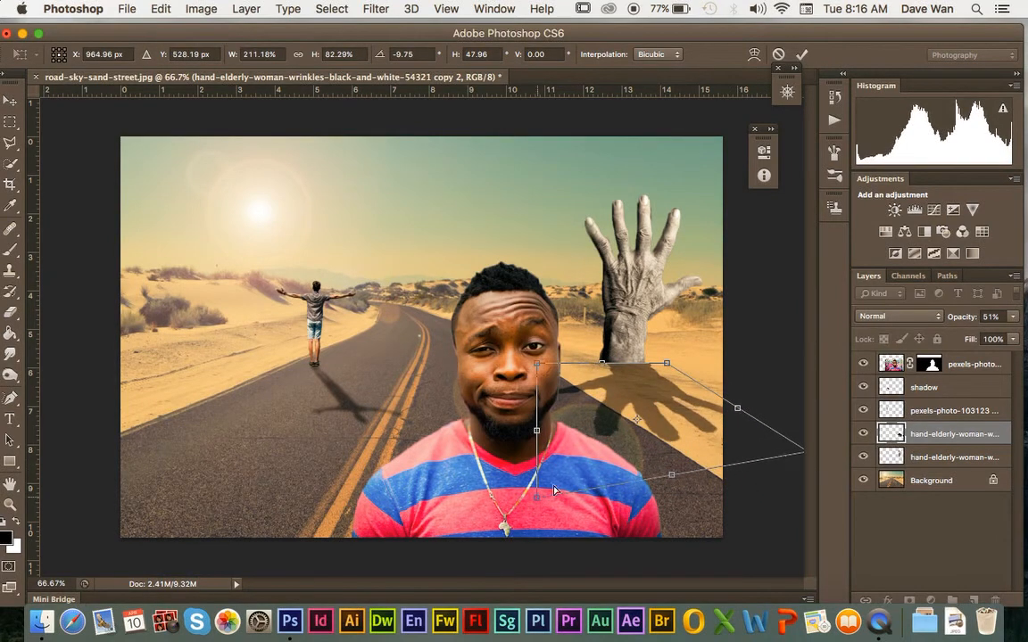
{"action": "left_click_drag", "start_coordinate": [552, 491], "coordinate": [614, 446]}
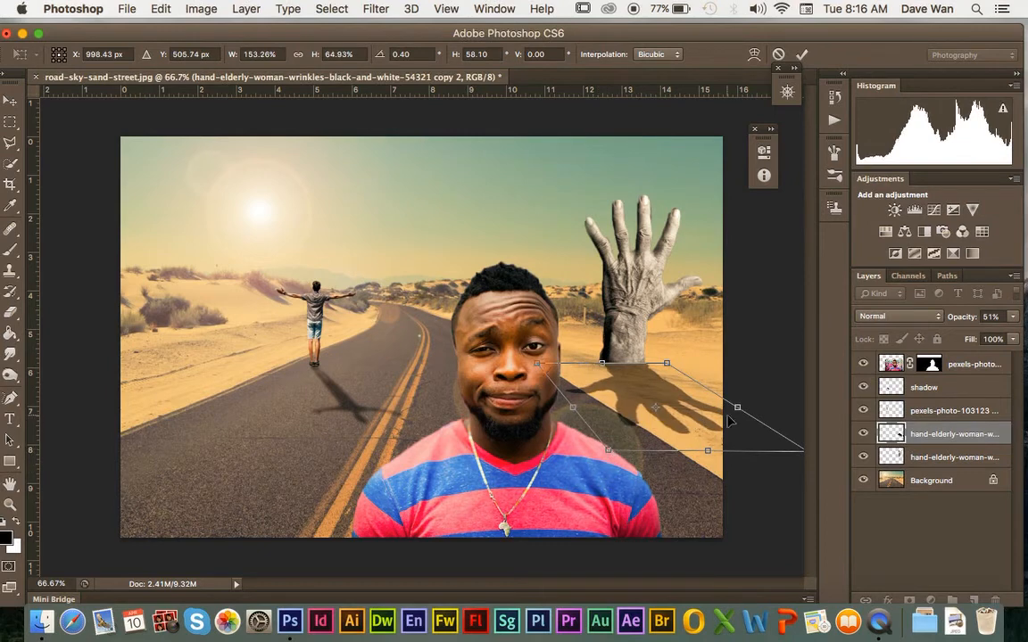
{"action": "mouse_move", "coordinate": [735, 410]}
{"action": "left_mouse_down"}
{"action": "mouse_move", "coordinate": [758, 401]}
{"action": "mouse_move", "coordinate": [735, 412]}
{"action": "left_mouse_up"}
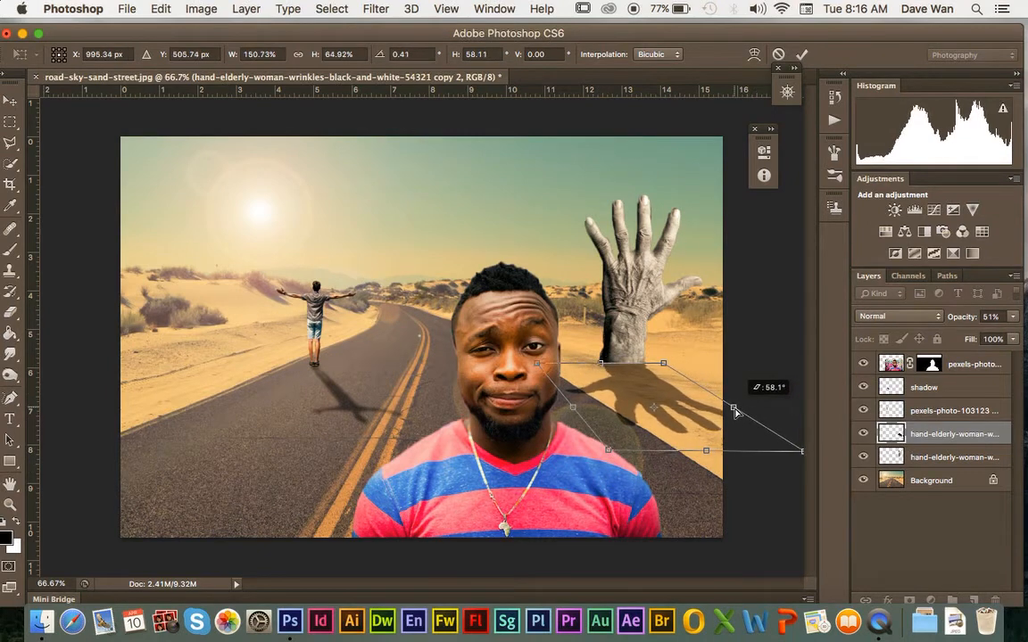
{"action": "left_click_drag", "start_coordinate": [706, 453], "coordinate": [722, 452]}
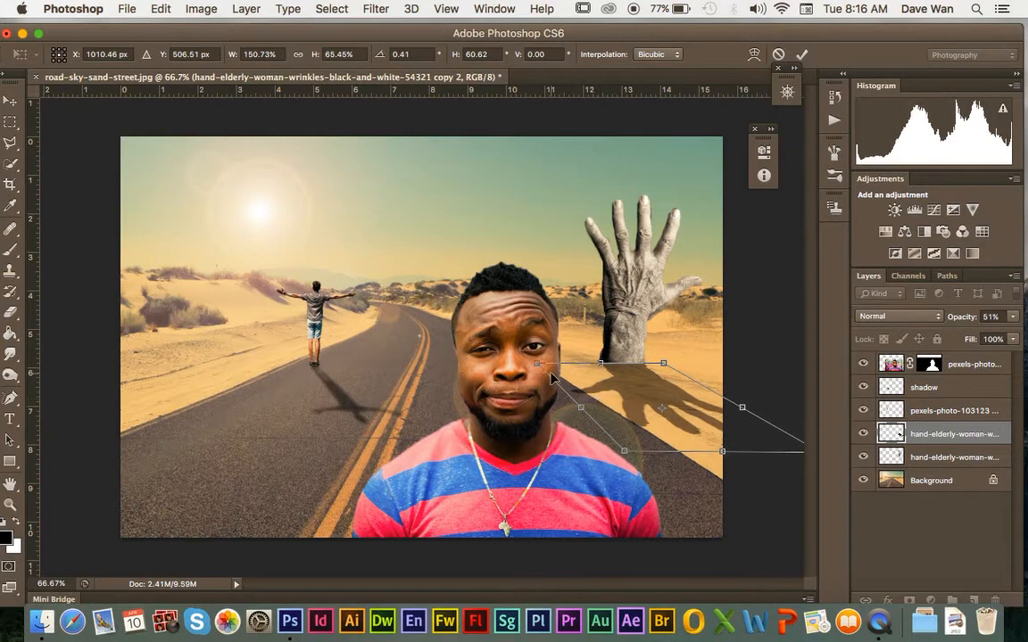
{"action": "key", "text": "Return"}
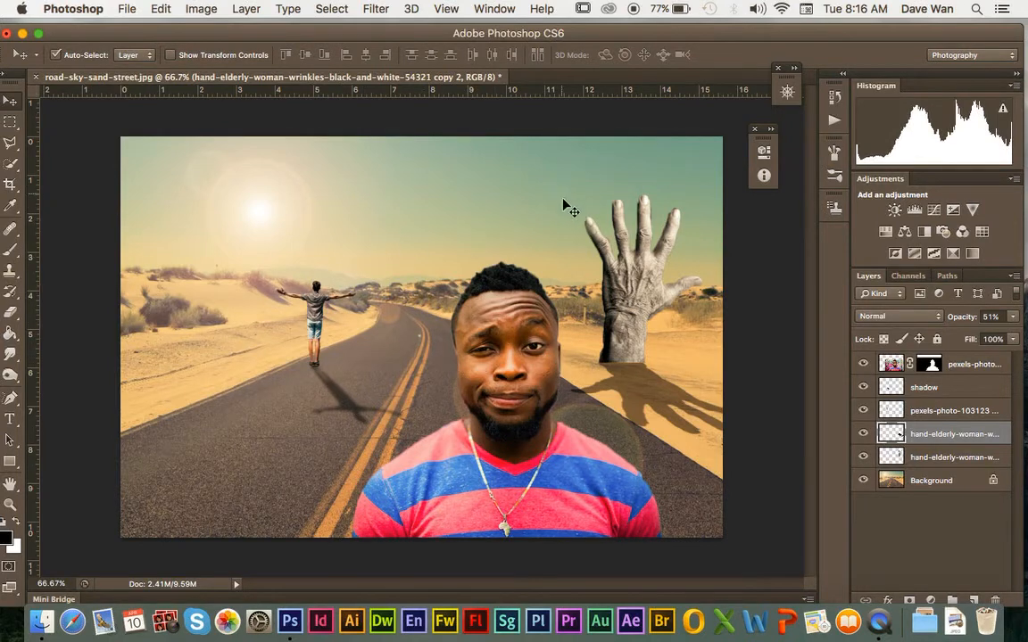
{"action": "left_click", "coordinate": [366, 8]}
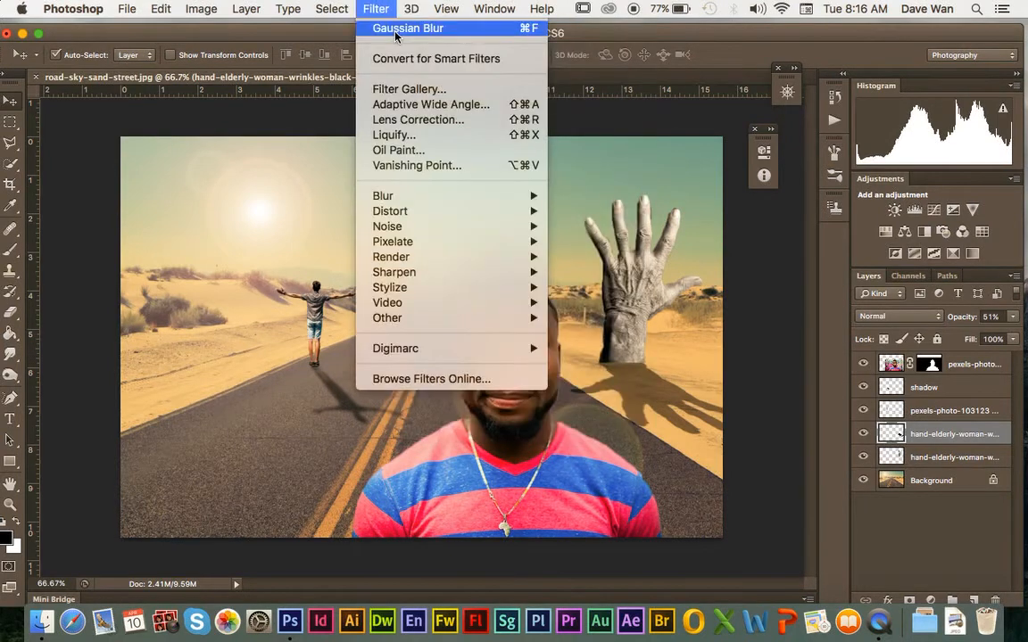
{"action": "left_click", "coordinate": [394, 32]}
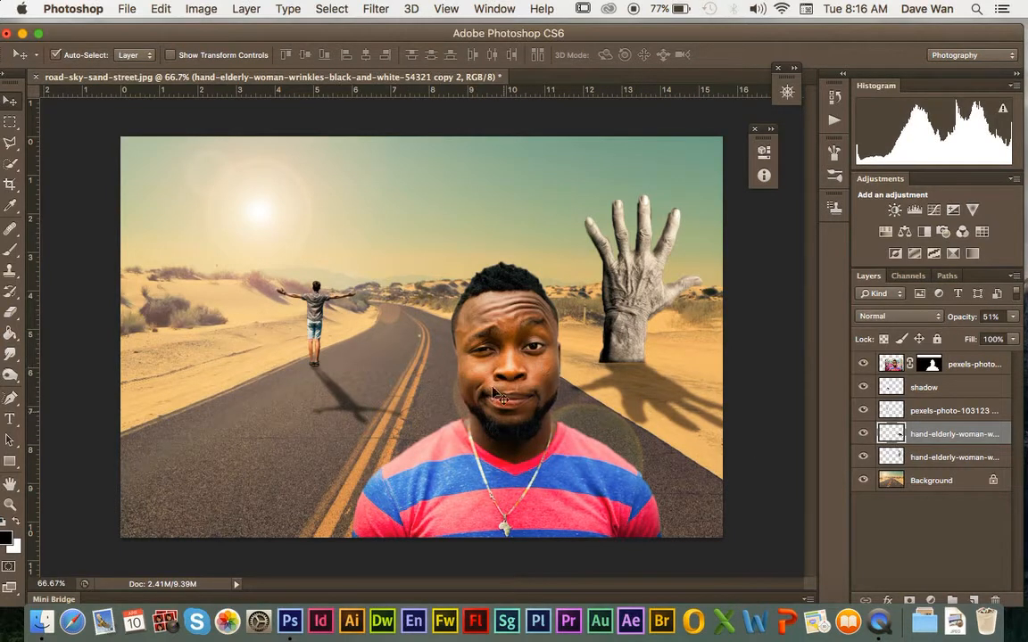
- Add an Inner Shadow layer style to the foreground man in the striped shirt and show its settings beside the image
{"action": "left_click", "coordinate": [790, 329]}
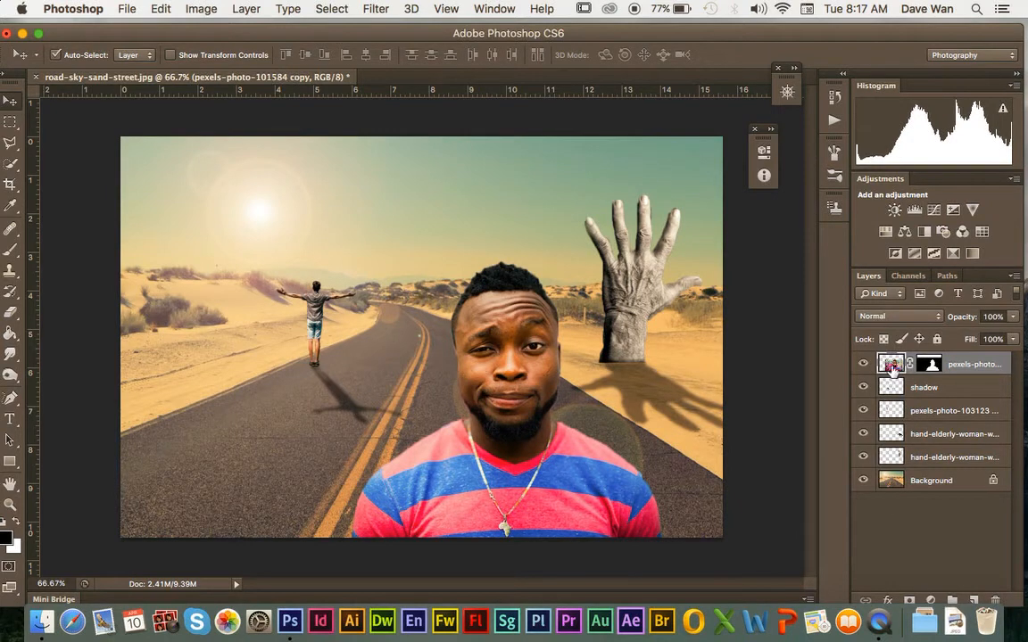
{"action": "right_click", "coordinate": [892, 365]}
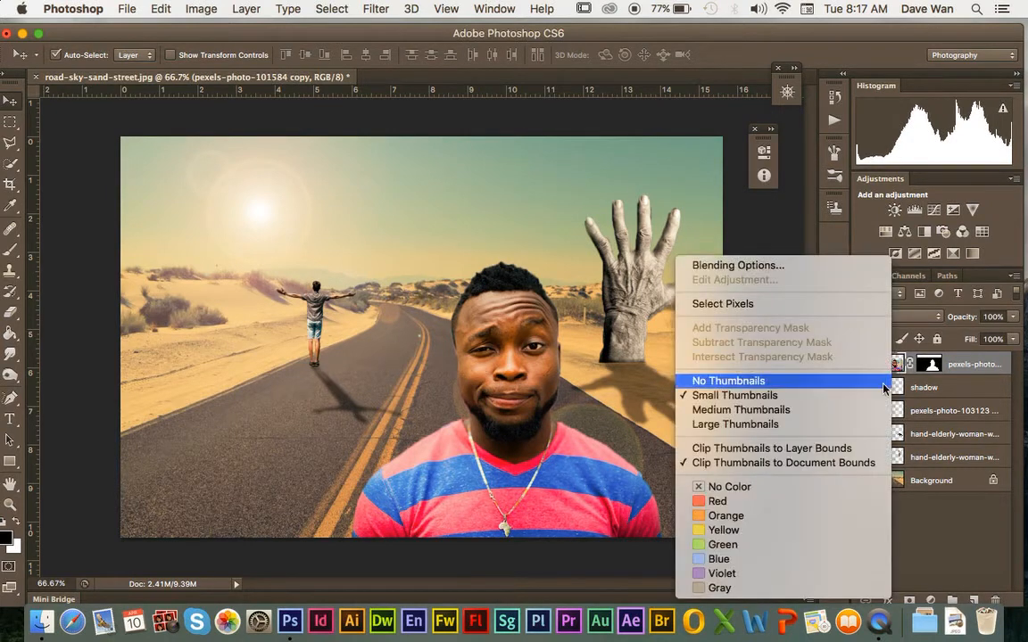
{"action": "left_click", "coordinate": [847, 266]}
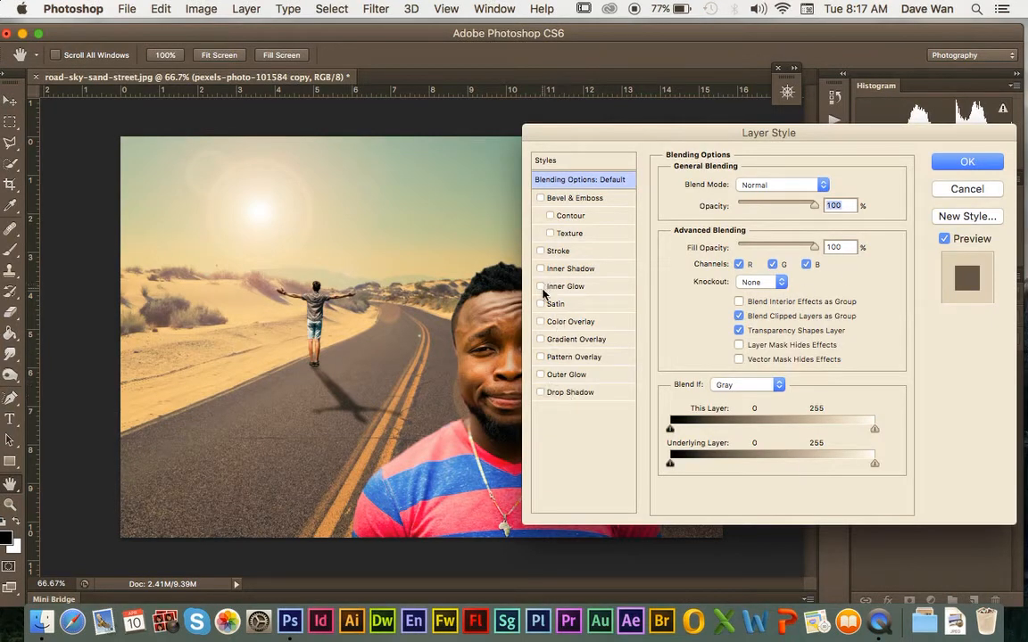
{"action": "left_click", "coordinate": [541, 269]}
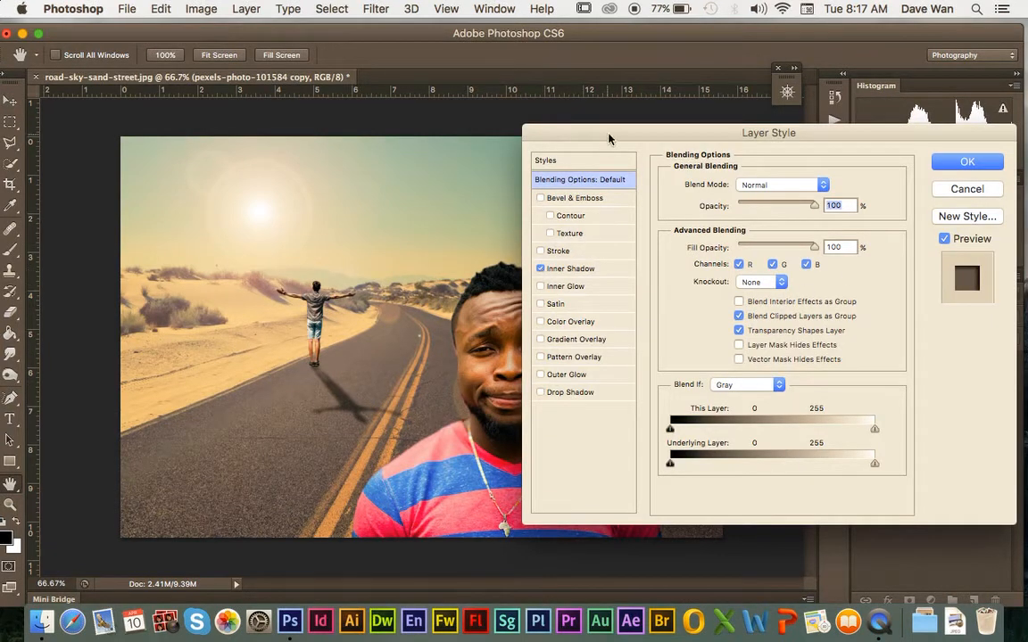
{"action": "left_click_drag", "start_coordinate": [608, 134], "coordinate": [11, 42]}
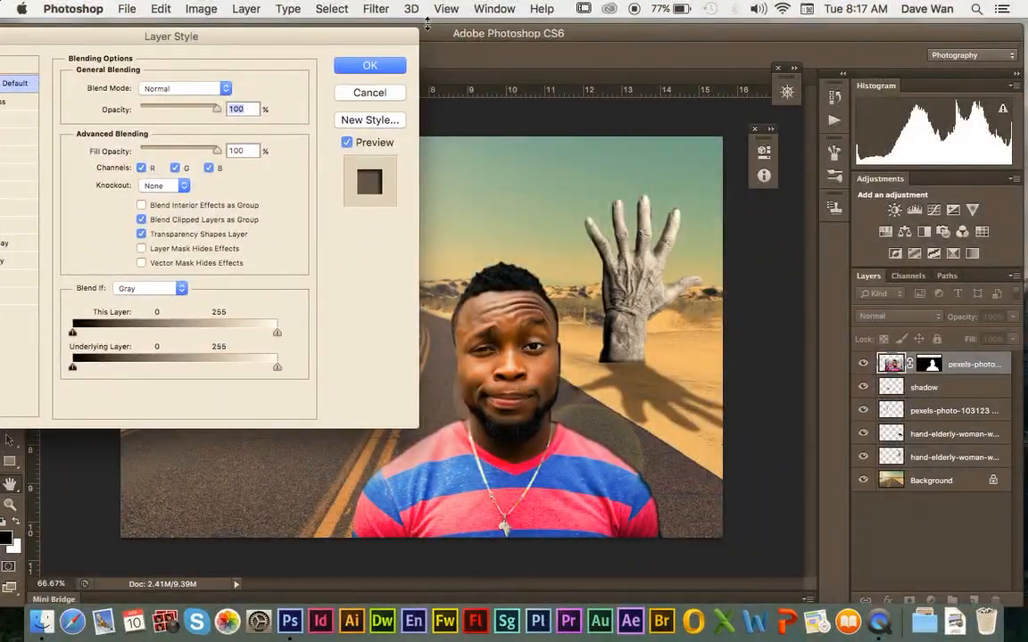
{"action": "left_click_drag", "start_coordinate": [427, 27], "coordinate": [510, 25]}
{"action": "left_click_drag", "start_coordinate": [239, 50], "coordinate": [312, 53]}
{"action": "left_click", "coordinate": [64, 176]}
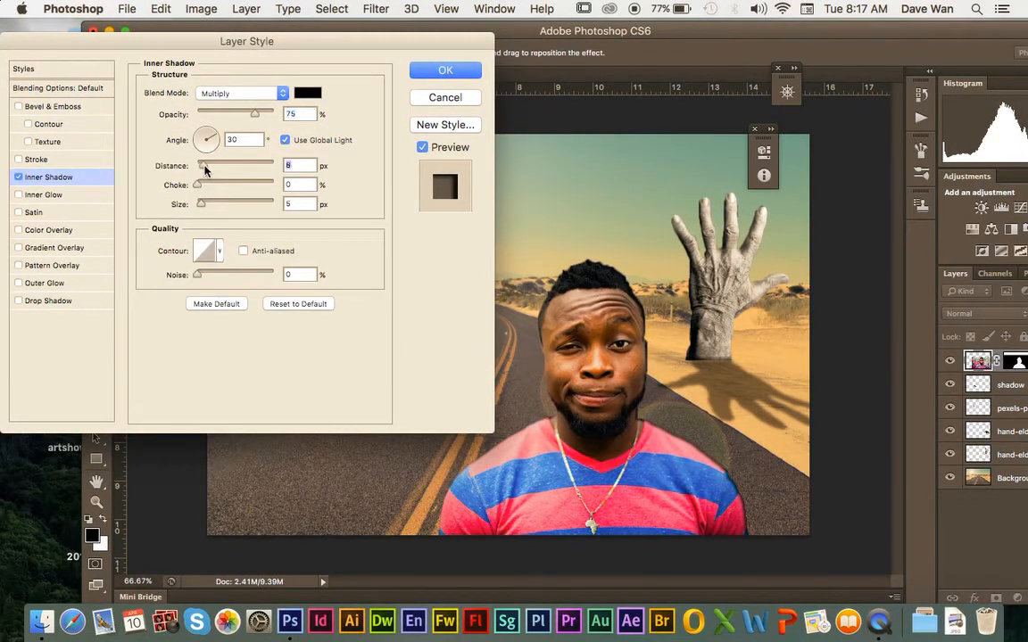
- Try an inner shadow on the foreground man at a -92° angle with 7 px distance, 48% choke and 139 px size
{"action": "mouse_move", "coordinate": [201, 165]}
{"action": "left_mouse_down"}
{"action": "mouse_move", "coordinate": [222, 165]}
{"action": "mouse_move", "coordinate": [201, 138]}
{"action": "mouse_move", "coordinate": [204, 152]}
{"action": "left_mouse_up"}
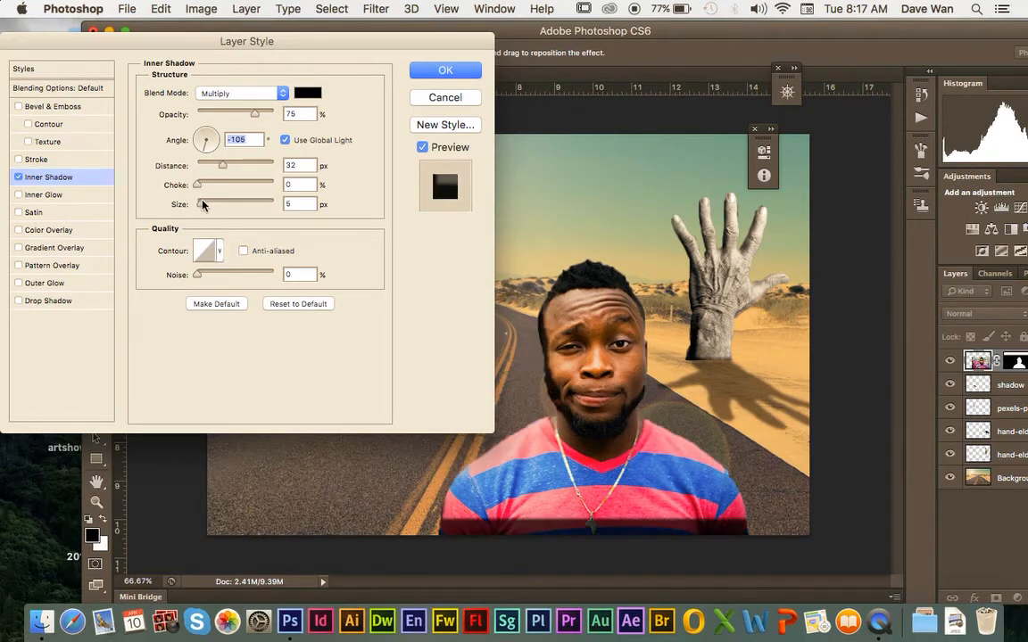
{"action": "mouse_move", "coordinate": [202, 204]}
{"action": "left_mouse_down"}
{"action": "mouse_move", "coordinate": [248, 214]}
{"action": "mouse_move", "coordinate": [199, 207]}
{"action": "mouse_move", "coordinate": [220, 205]}
{"action": "left_mouse_up"}
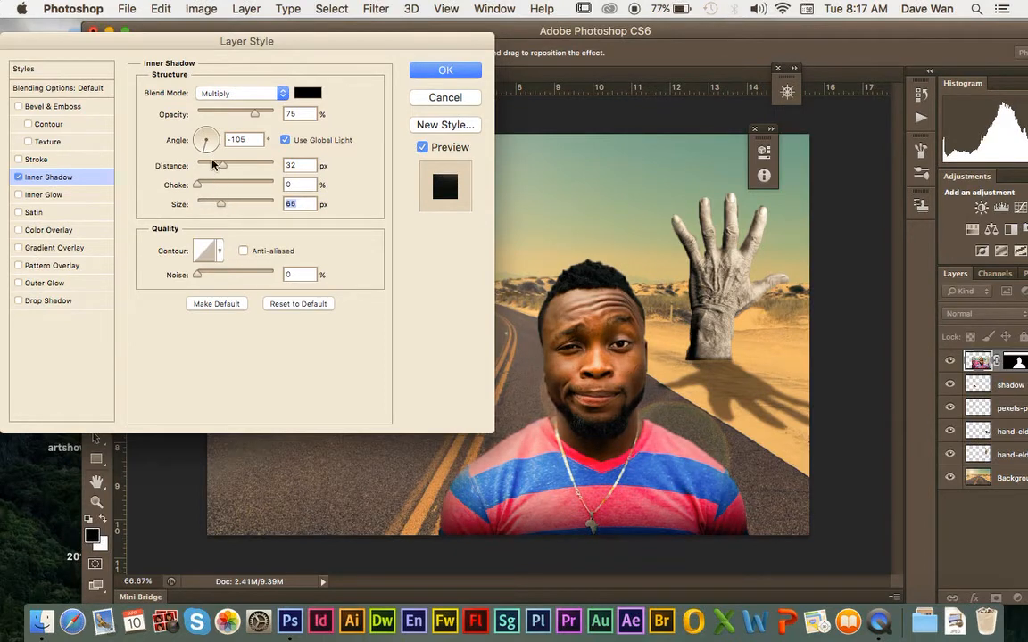
{"action": "left_click_drag", "start_coordinate": [209, 153], "coordinate": [235, 190]}
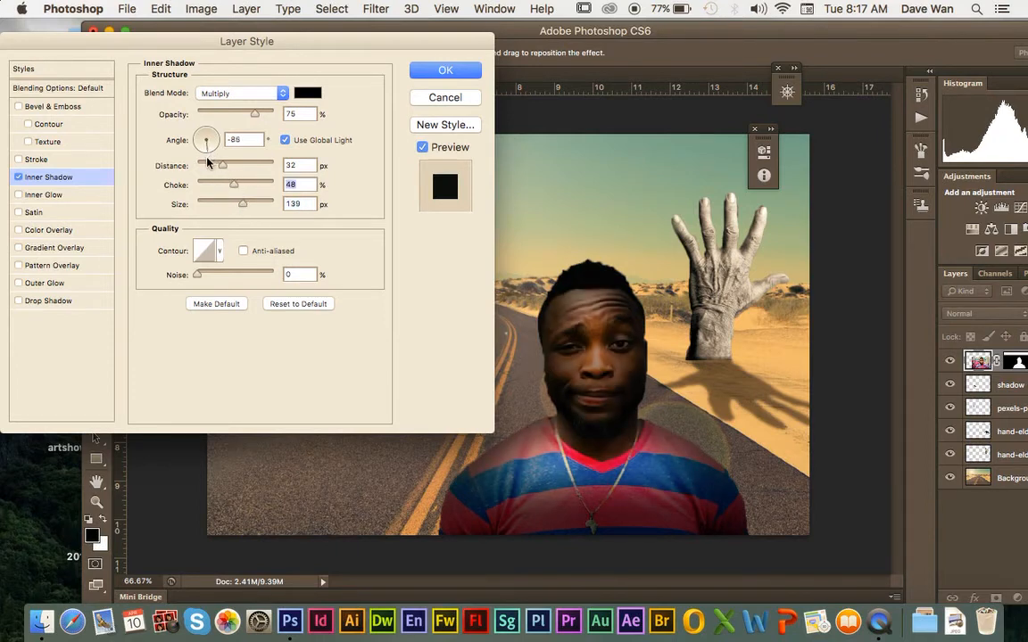
{"action": "left_click", "coordinate": [206, 160]}
{"action": "left_click_drag", "start_coordinate": [222, 166], "coordinate": [203, 169]}
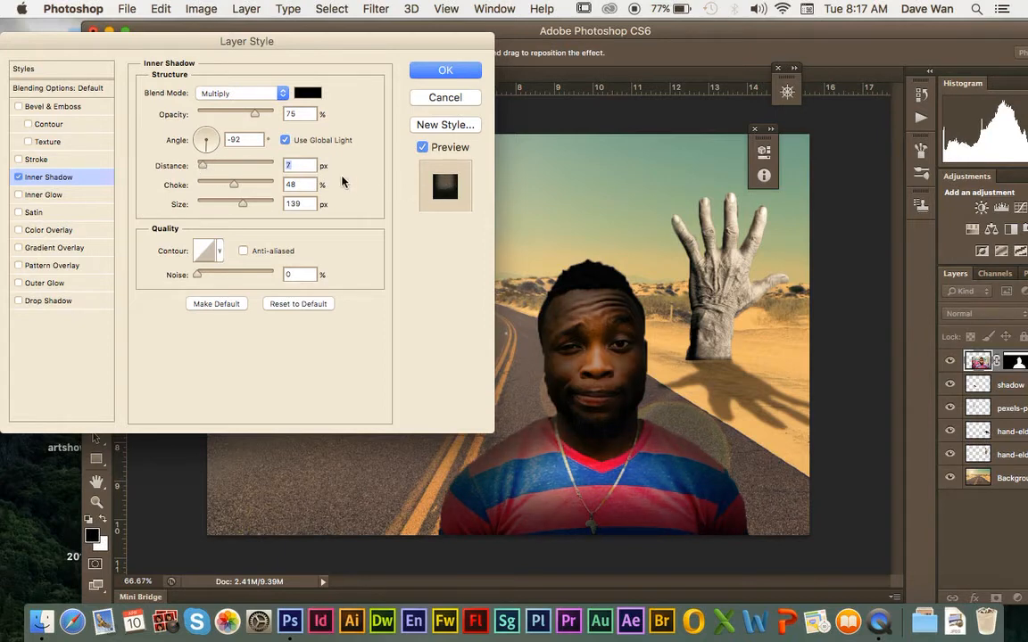
- Try a softer inner shadow on the foreground man with 15 px distance, a low choke and 150 px size
{"action": "left_click_drag", "start_coordinate": [234, 185], "coordinate": [260, 205]}
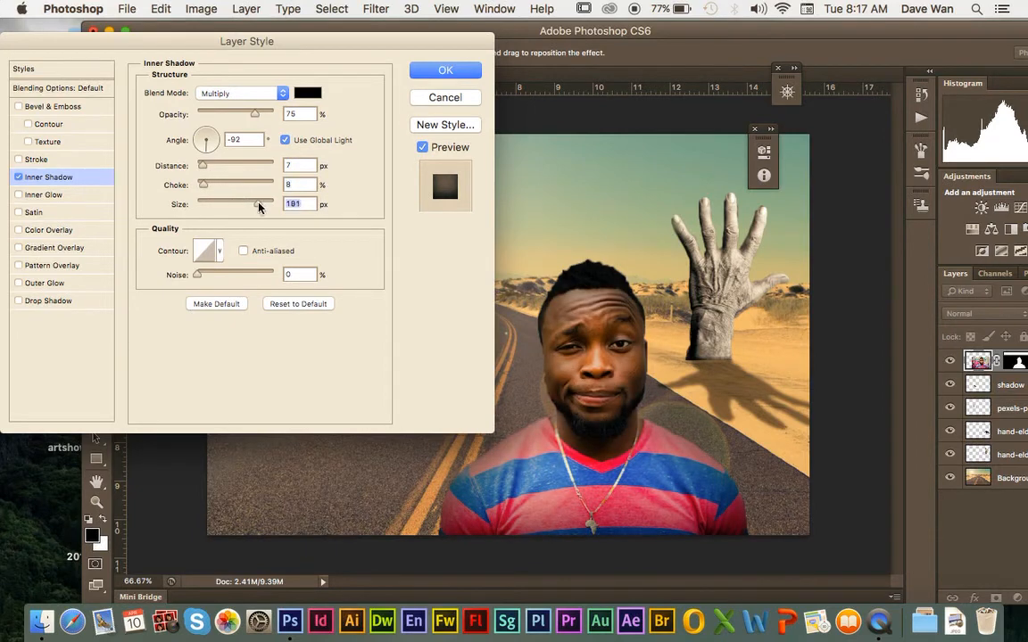
{"action": "mouse_move", "coordinate": [205, 185]}
{"action": "left_mouse_down"}
{"action": "mouse_move", "coordinate": [224, 186]}
{"action": "mouse_move", "coordinate": [195, 158]}
{"action": "mouse_move", "coordinate": [231, 186]}
{"action": "mouse_move", "coordinate": [200, 186]}
{"action": "mouse_move", "coordinate": [215, 167]}
{"action": "left_mouse_up"}
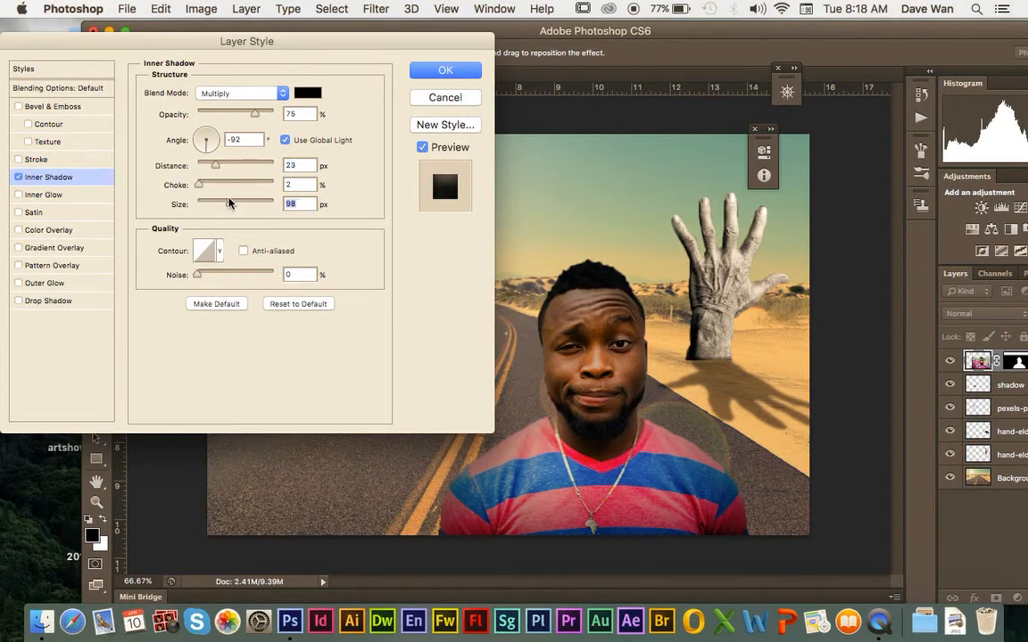
{"action": "mouse_move", "coordinate": [259, 202]}
{"action": "left_mouse_down"}
{"action": "mouse_move", "coordinate": [212, 199]}
{"action": "mouse_move", "coordinate": [246, 206]}
{"action": "left_mouse_up"}
{"action": "left_click_drag", "start_coordinate": [215, 166], "coordinate": [203, 186]}
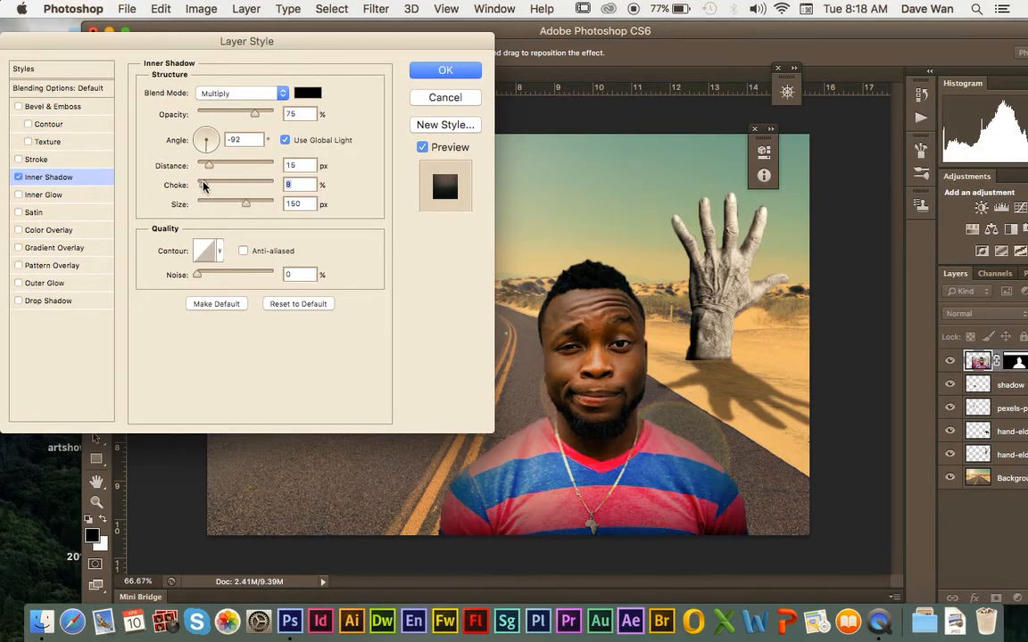
- Try the inner shadow at a -66° angle with 18 px distance, 48% choke and 139 px size, keeping the foreground man in view
{"action": "left_click_drag", "start_coordinate": [263, 50], "coordinate": [803, 196]}
{"action": "mouse_move", "coordinate": [750, 312]}
{"action": "left_mouse_down"}
{"action": "mouse_move", "coordinate": [773, 329]}
{"action": "mouse_move", "coordinate": [746, 310]}
{"action": "left_mouse_up"}
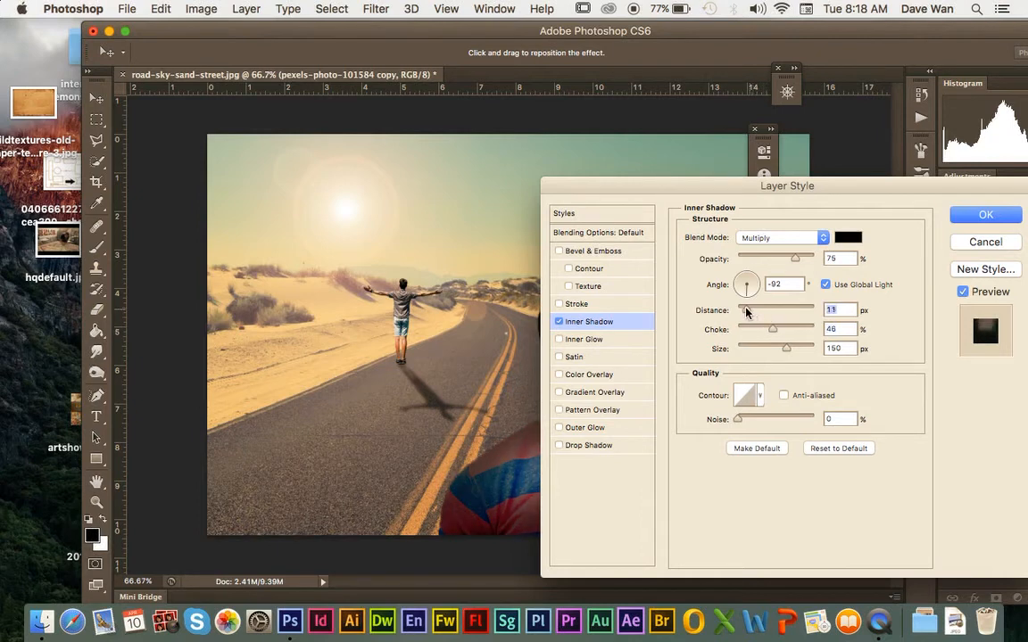
{"action": "left_click", "coordinate": [750, 297]}
{"action": "left_click", "coordinate": [751, 296]}
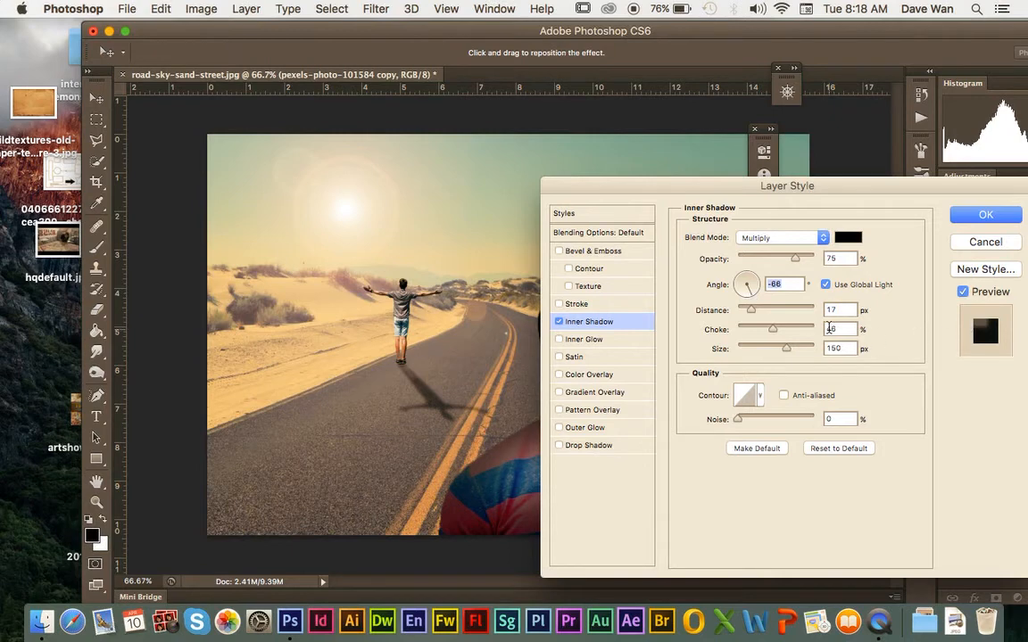
{"action": "left_click", "coordinate": [755, 313]}
{"action": "left_click_drag", "start_coordinate": [778, 329], "coordinate": [782, 349]}
{"action": "left_click_drag", "start_coordinate": [855, 189], "coordinate": [726, 235]}
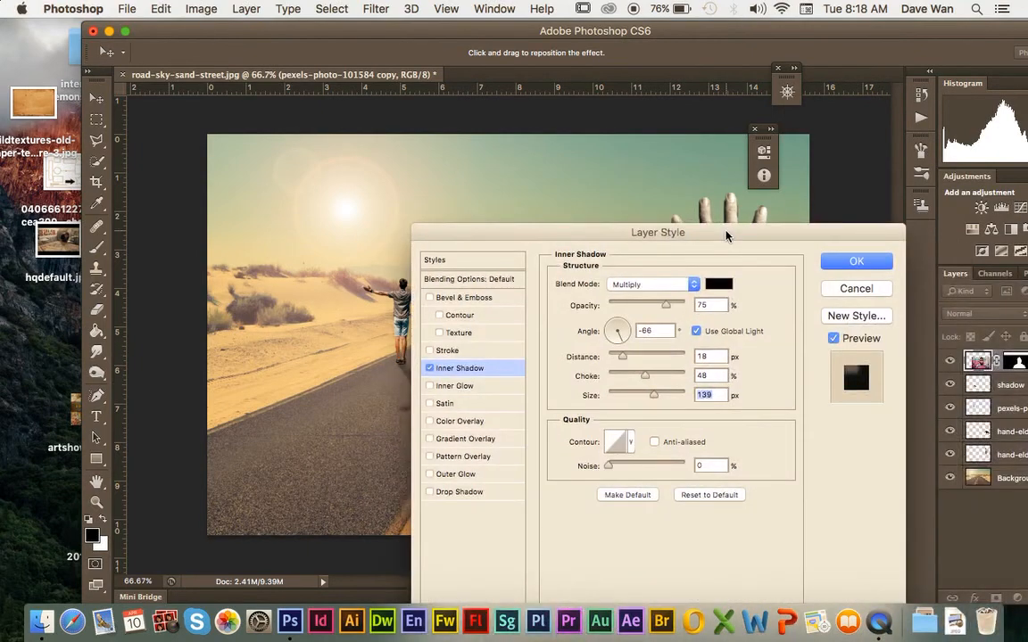
{"action": "left_click_drag", "start_coordinate": [670, 256], "coordinate": [879, 160]}
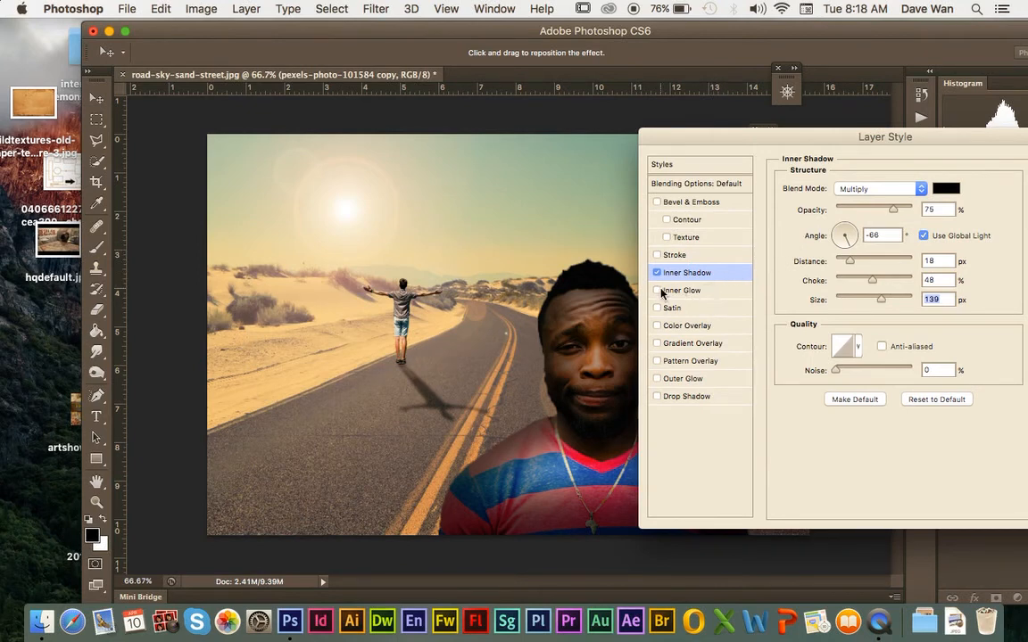
- Try an inner glow with 11% choke and 38 px size, compare it using the preview, and discard the layer style changes
{"action": "left_click", "coordinate": [658, 291]}
{"action": "left_click_drag", "start_coordinate": [767, 152], "coordinate": [146, 101]}
{"action": "left_click", "coordinate": [375, 264]}
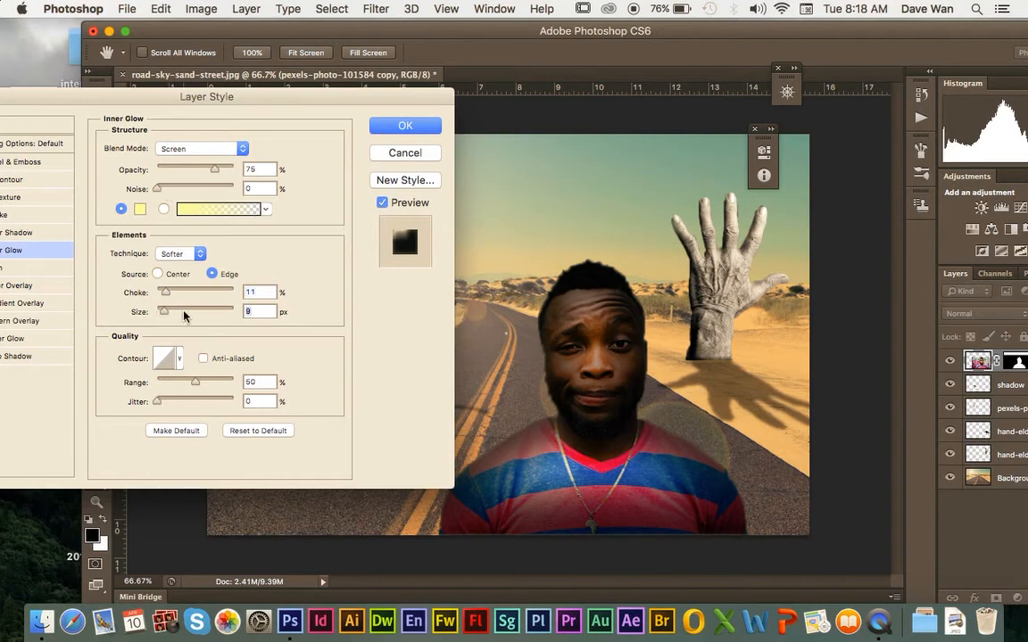
{"action": "left_click_drag", "start_coordinate": [164, 314], "coordinate": [173, 316]}
{"action": "left_click", "coordinate": [380, 204]}
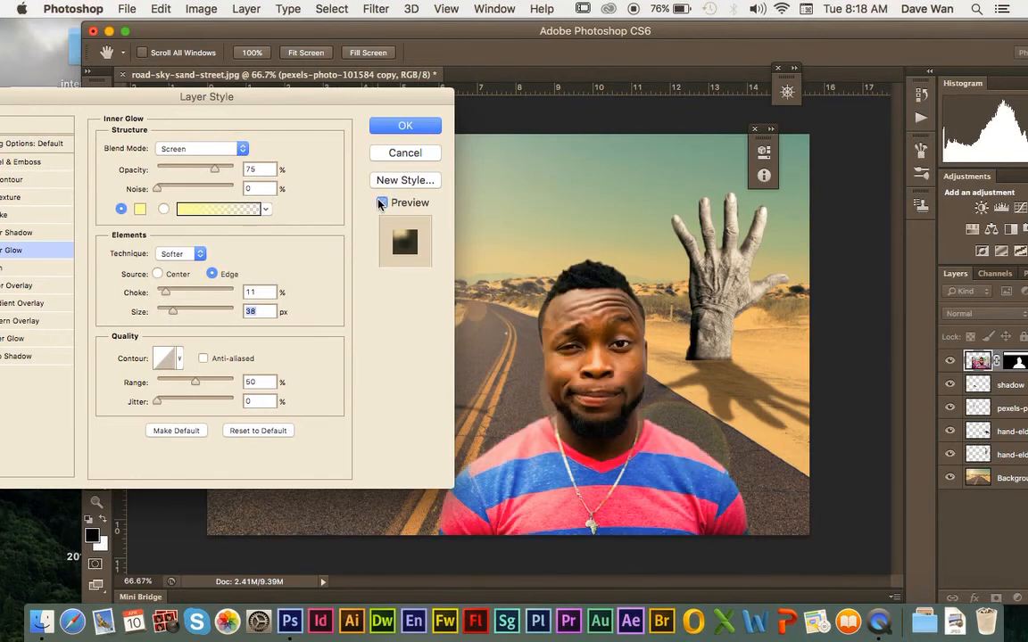
{"action": "left_click", "coordinate": [380, 203]}
{"action": "left_click", "coordinate": [380, 204]}
{"action": "left_click", "coordinate": [382, 203]}
{"action": "left_click", "coordinate": [382, 204]}
{"action": "left_click", "coordinate": [405, 153]}
- Bring the whole workspace into view and ready the Dodge tool with a 150 px brush
{"action": "left_click_drag", "start_coordinate": [352, 37], "coordinate": [274, 33]}
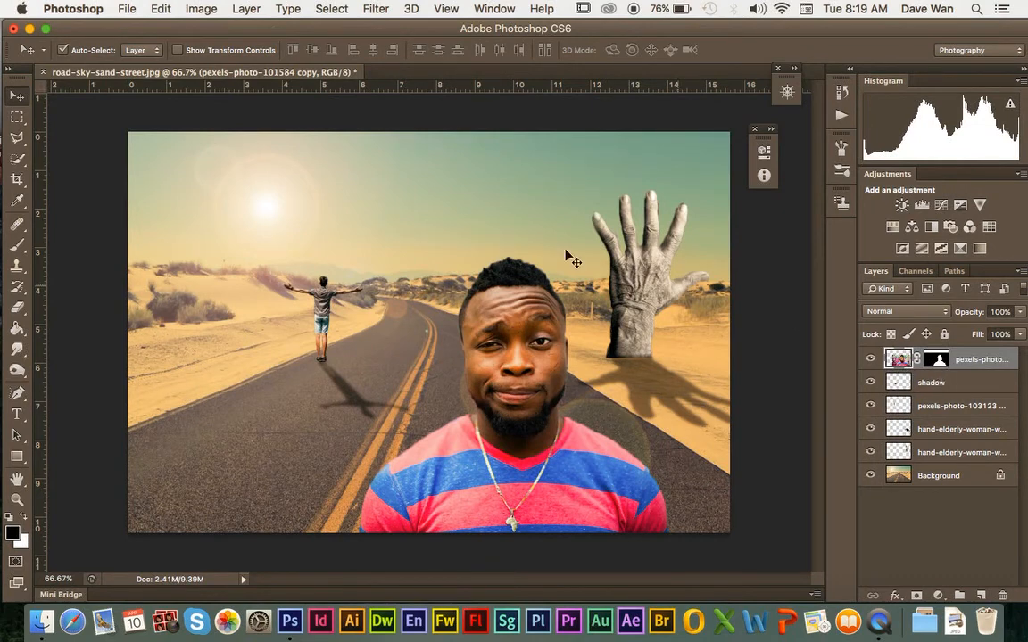
{"action": "left_click", "coordinate": [18, 371]}
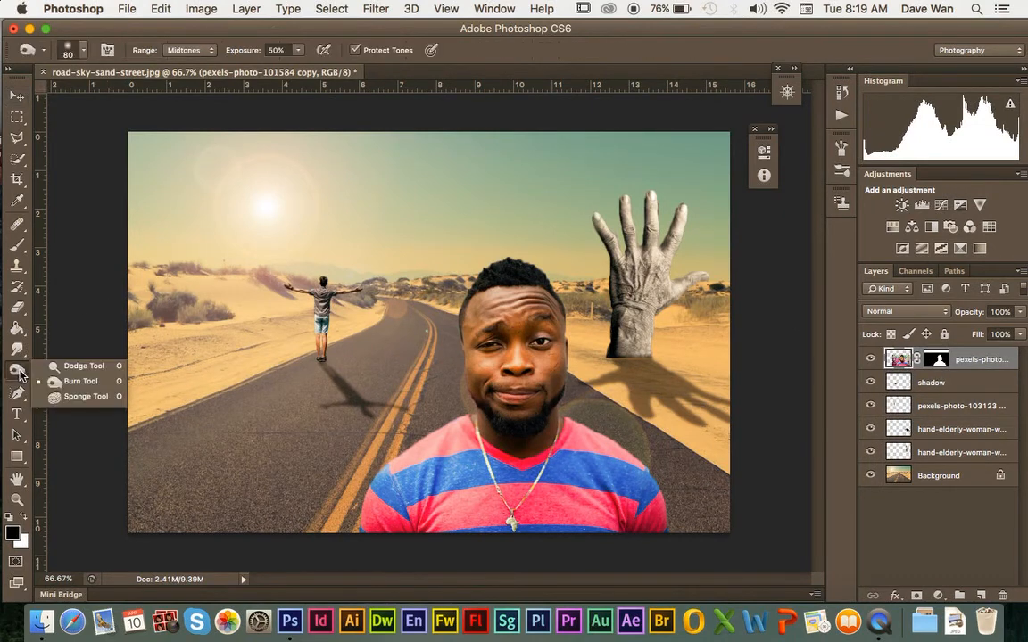
{"action": "left_click", "coordinate": [82, 366]}
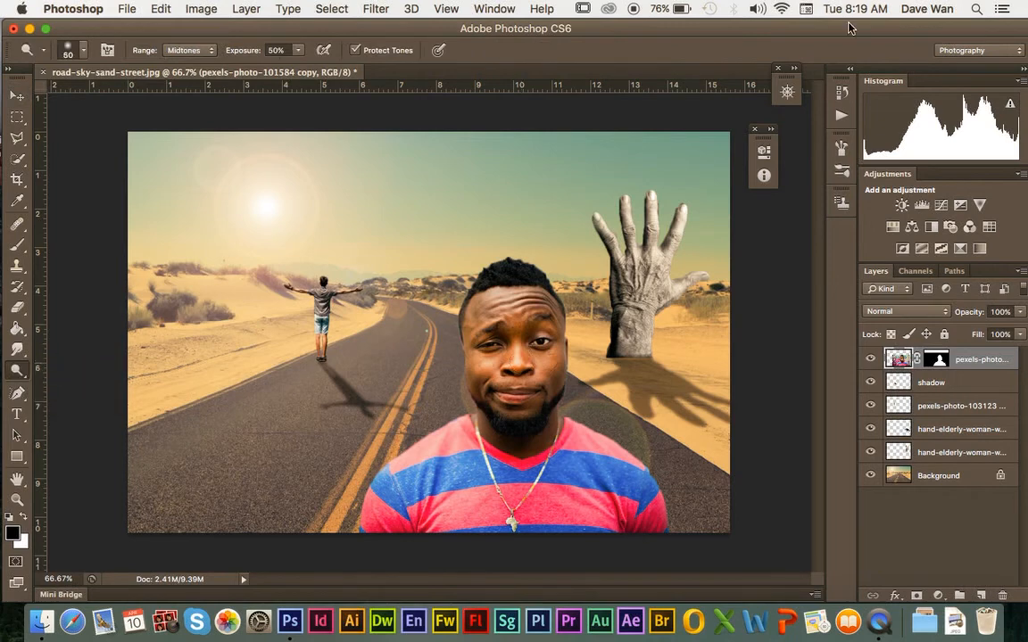
{"action": "key", "text": "bracketright"}
{"action": "key", "text": "bracketright"}
{"action": "key", "text": "bracketright"}
{"action": "key", "text": "bracketright"}
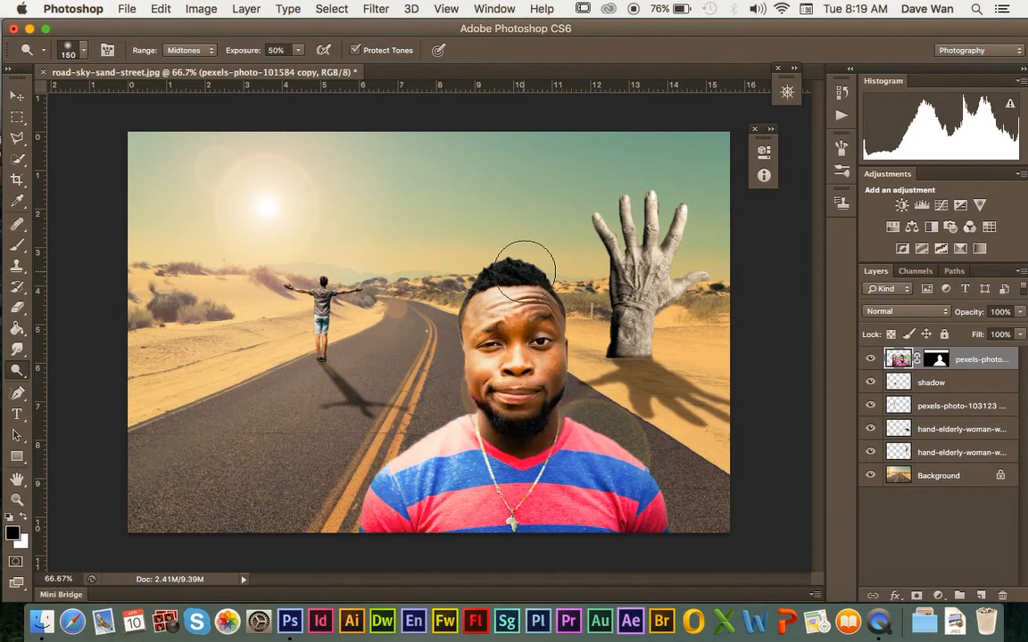
- Darken the foreground man's face, neck and shirt with a 200 px Burn brush, and compare the composite with his layer hidden and shown
{"action": "left_click", "coordinate": [19, 372]}
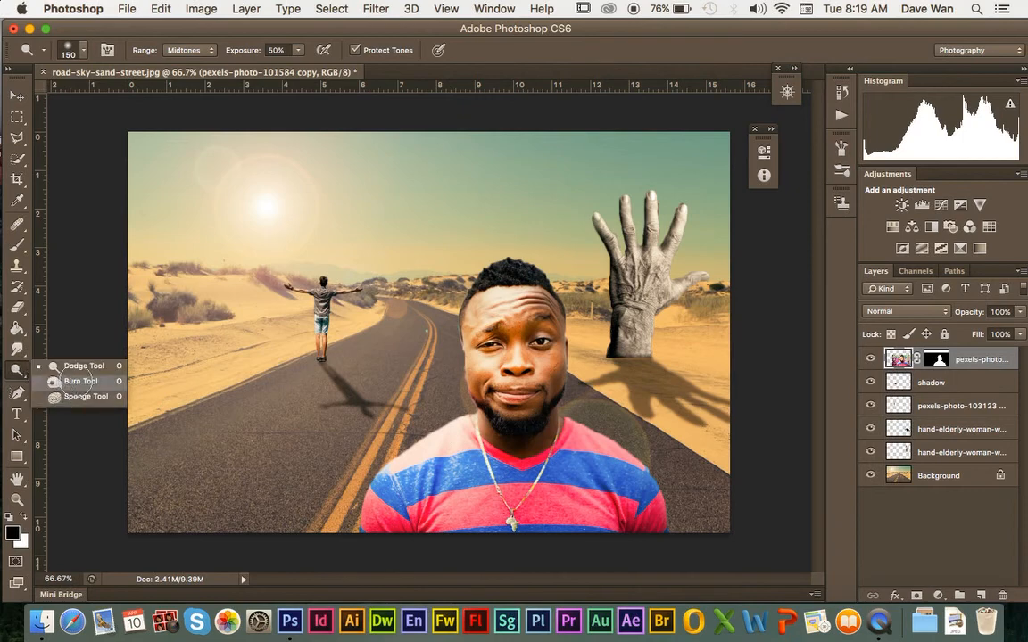
{"action": "left_click", "coordinate": [63, 349]}
{"action": "key", "text": "bracketright"}
{"action": "key", "text": "bracketright"}
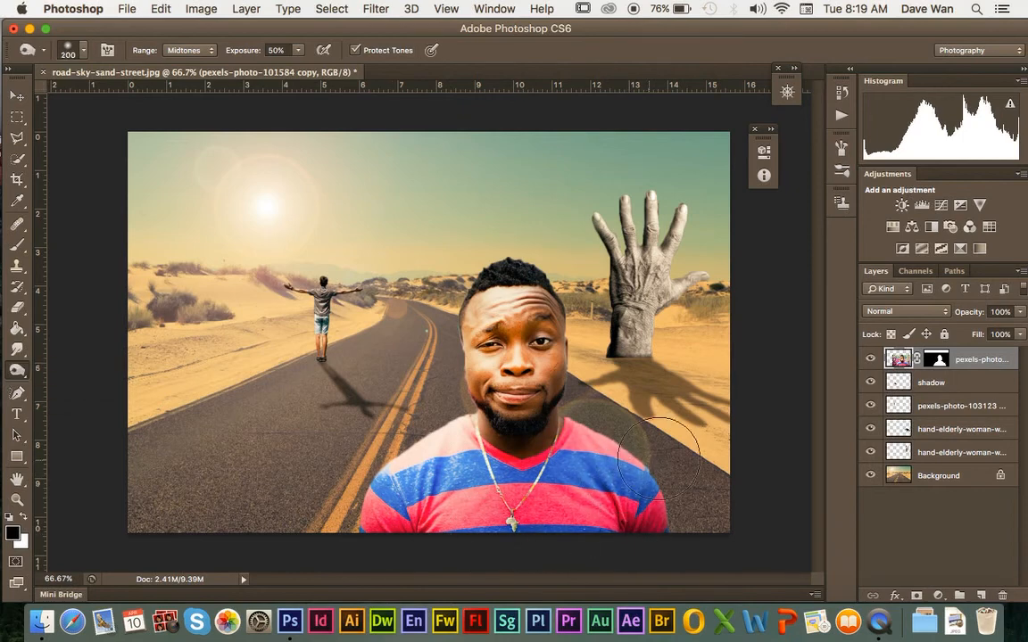
{"action": "mouse_move", "coordinate": [560, 389]}
{"action": "left_mouse_down"}
{"action": "mouse_move", "coordinate": [543, 347]}
{"action": "mouse_move", "coordinate": [446, 446]}
{"action": "mouse_move", "coordinate": [500, 375]}
{"action": "mouse_move", "coordinate": [514, 405]}
{"action": "mouse_move", "coordinate": [460, 364]}
{"action": "mouse_move", "coordinate": [481, 510]}
{"action": "mouse_move", "coordinate": [543, 477]}
{"action": "mouse_move", "coordinate": [512, 453]}
{"action": "mouse_move", "coordinate": [425, 496]}
{"action": "mouse_move", "coordinate": [530, 428]}
{"action": "mouse_move", "coordinate": [530, 340]}
{"action": "mouse_move", "coordinate": [464, 384]}
{"action": "mouse_move", "coordinate": [428, 393]}
{"action": "mouse_move", "coordinate": [375, 455]}
{"action": "mouse_move", "coordinate": [555, 384]}
{"action": "mouse_move", "coordinate": [528, 367]}
{"action": "mouse_move", "coordinate": [568, 518]}
{"action": "left_mouse_up"}
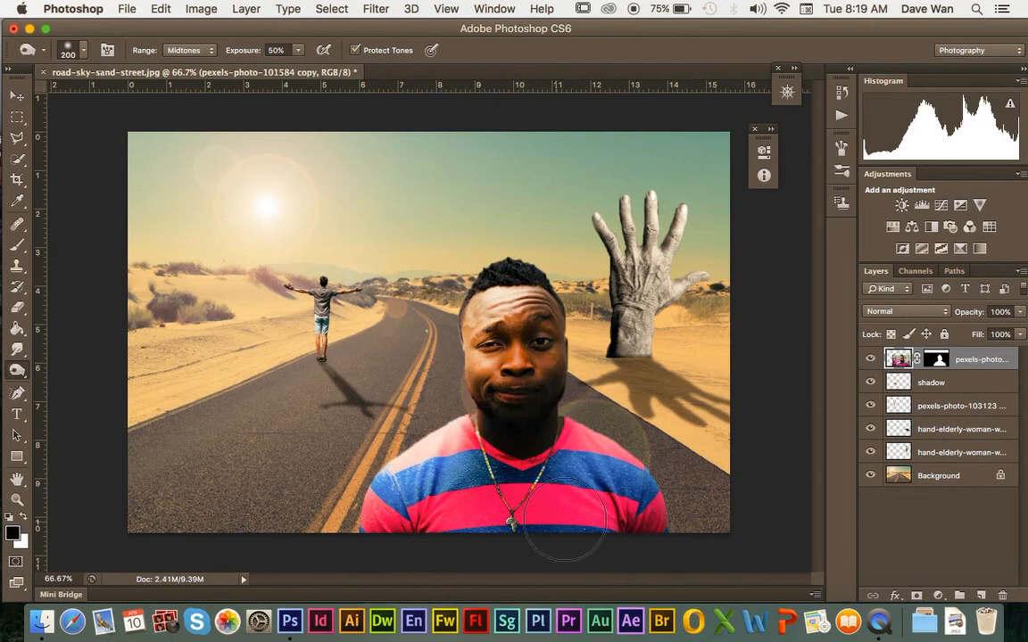
{"action": "left_click", "coordinate": [872, 358]}
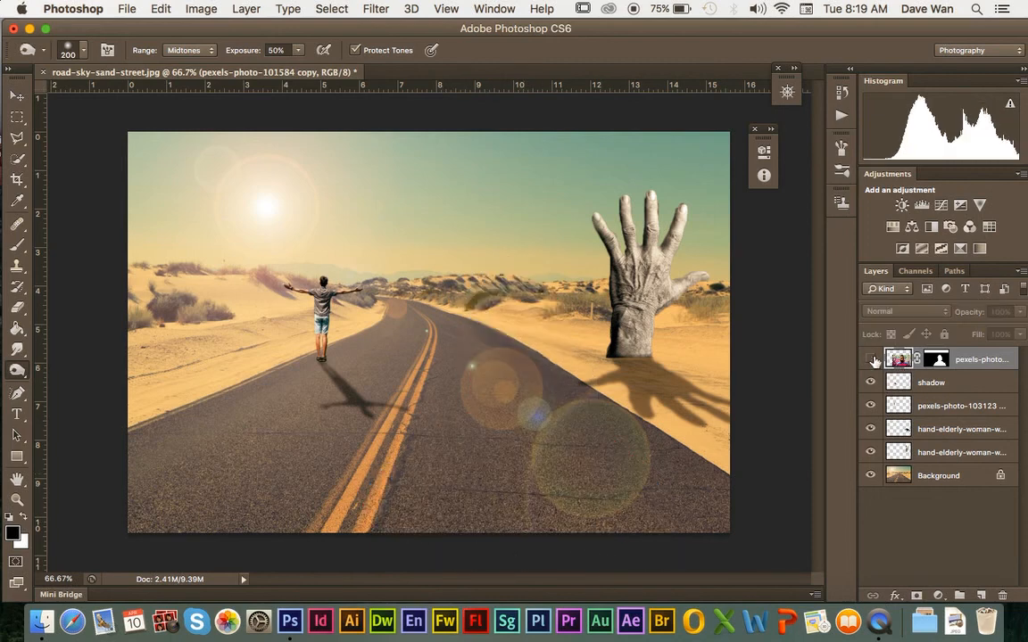
{"action": "left_click", "coordinate": [872, 359]}
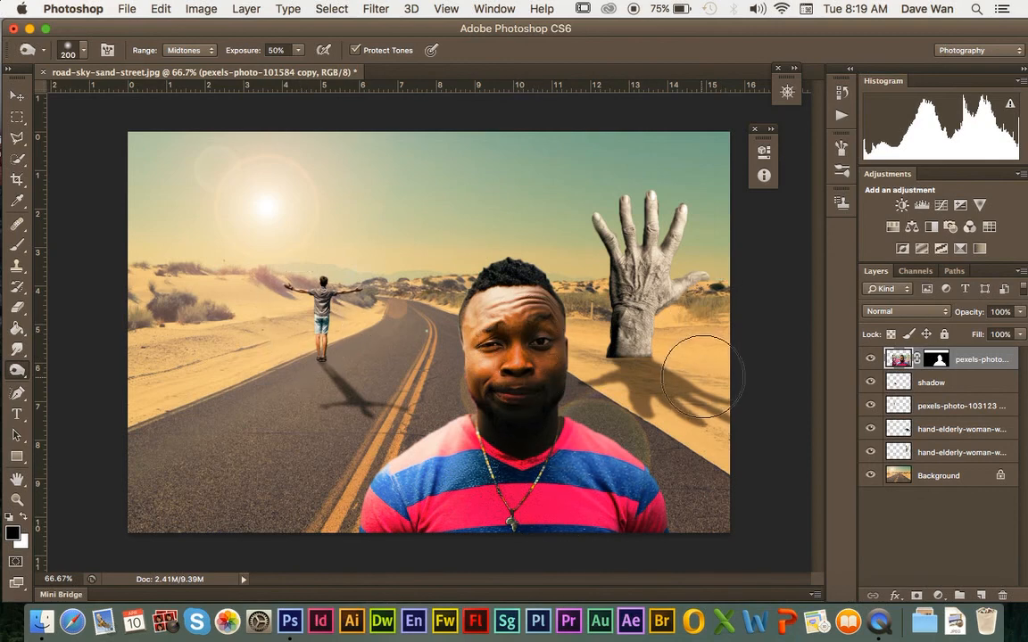
{"action": "left_click", "coordinate": [871, 359]}
{"action": "left_click", "coordinate": [871, 358]}
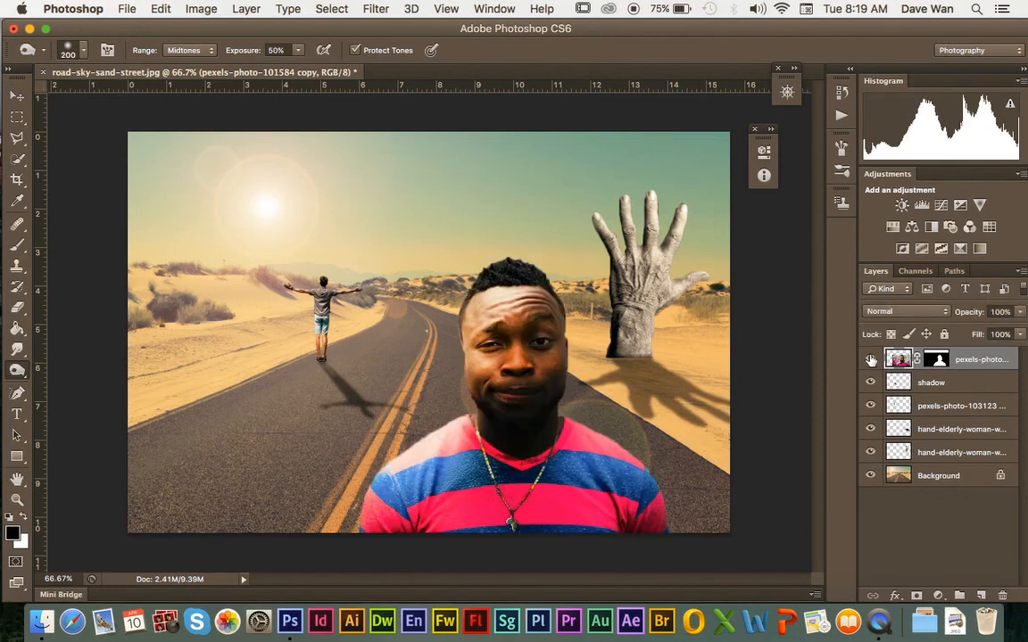